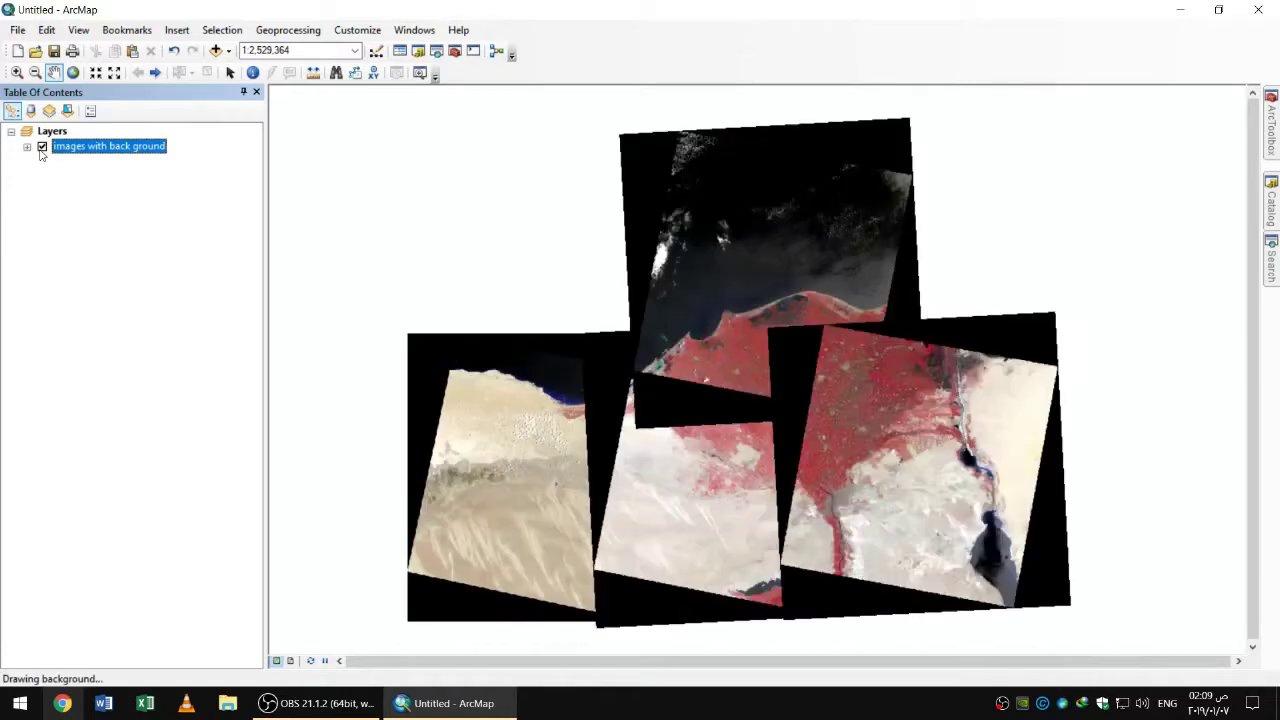
Step: List the rasters in the "images with back ground" group and open the Copy Raster tool from the Raster Dataset data management tools
{"action": "left_click", "coordinate": [27, 147]}
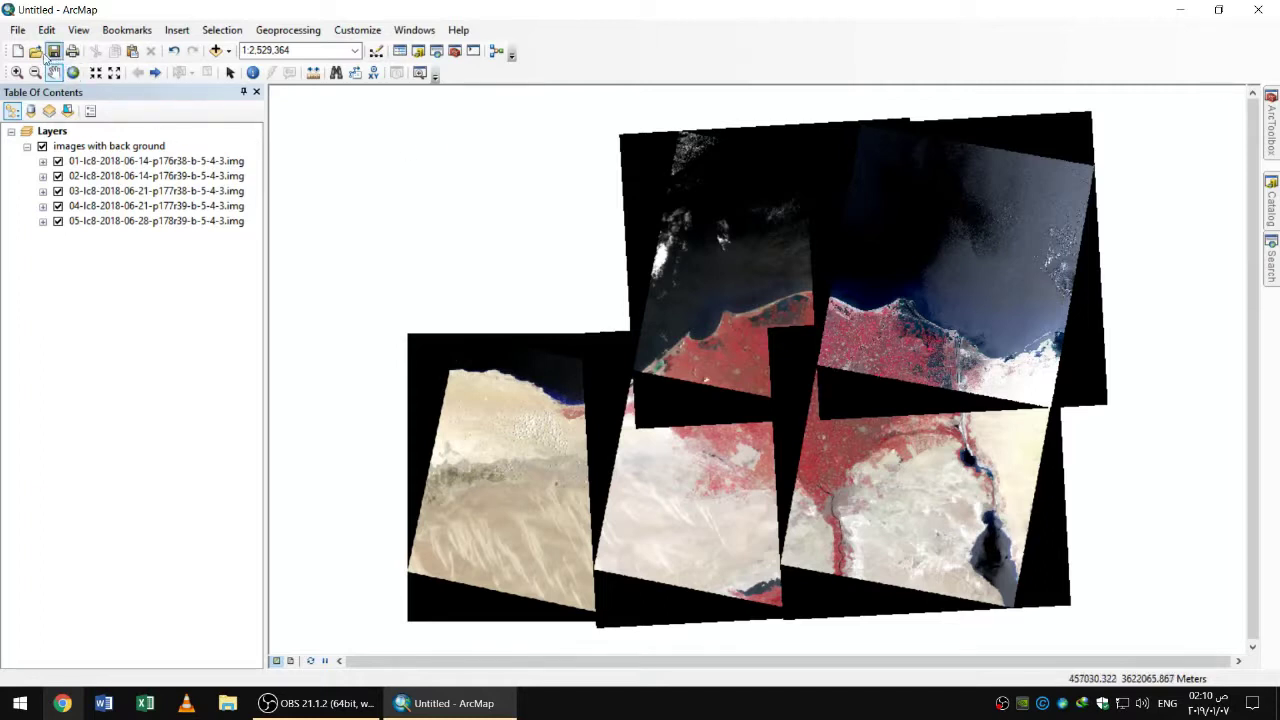
{"action": "left_click", "coordinate": [454, 52]}
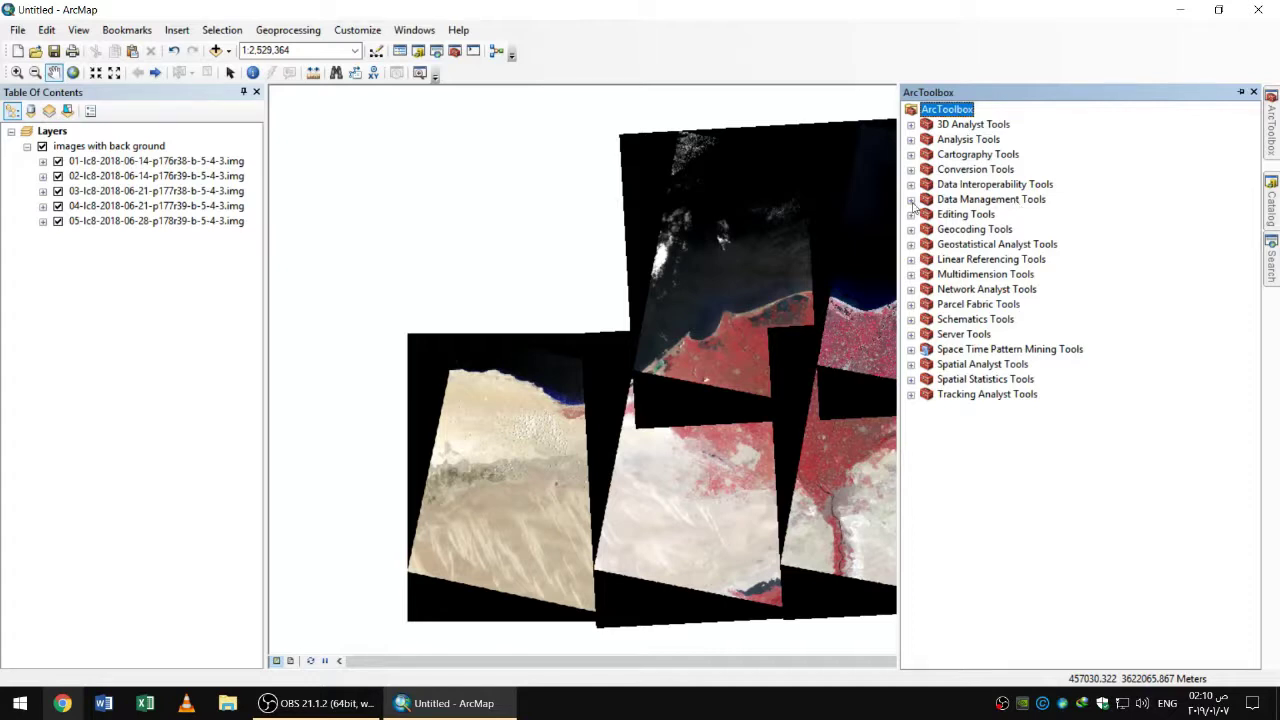
{"action": "left_click", "coordinate": [911, 200]}
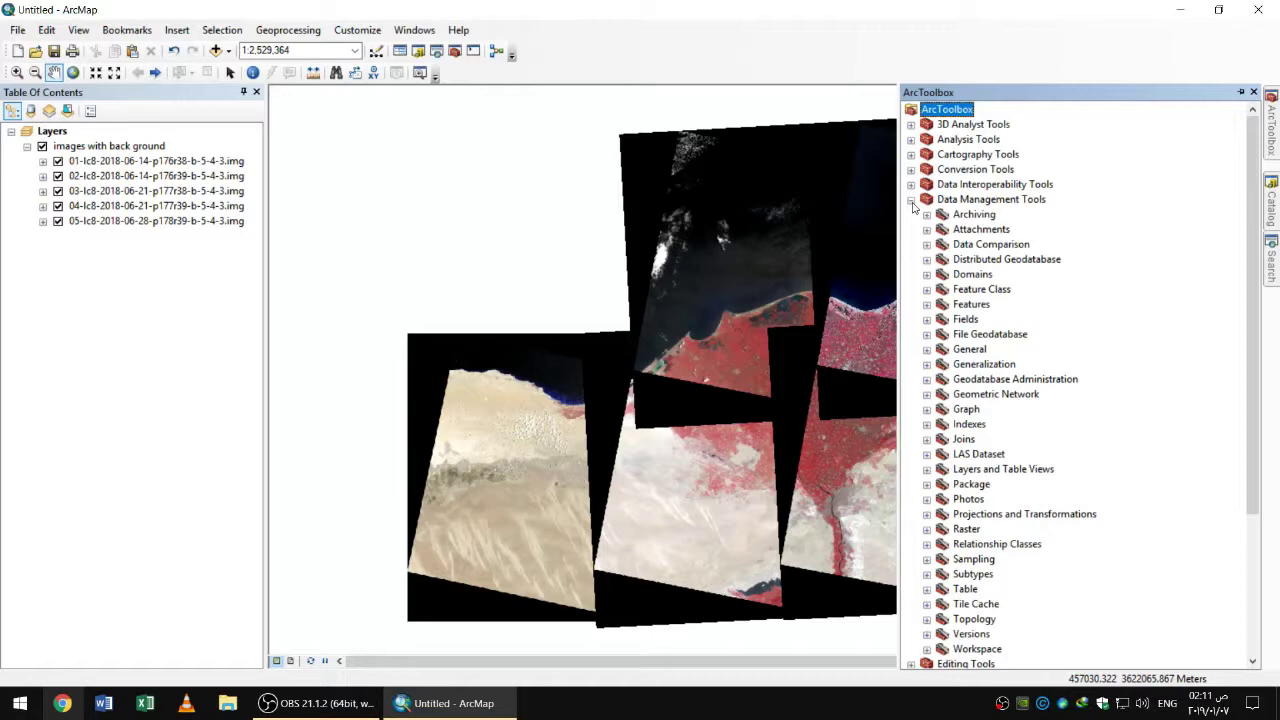
{"action": "scroll", "coordinate": [975, 390], "scroll_direction": "down", "scroll_amount": 1}
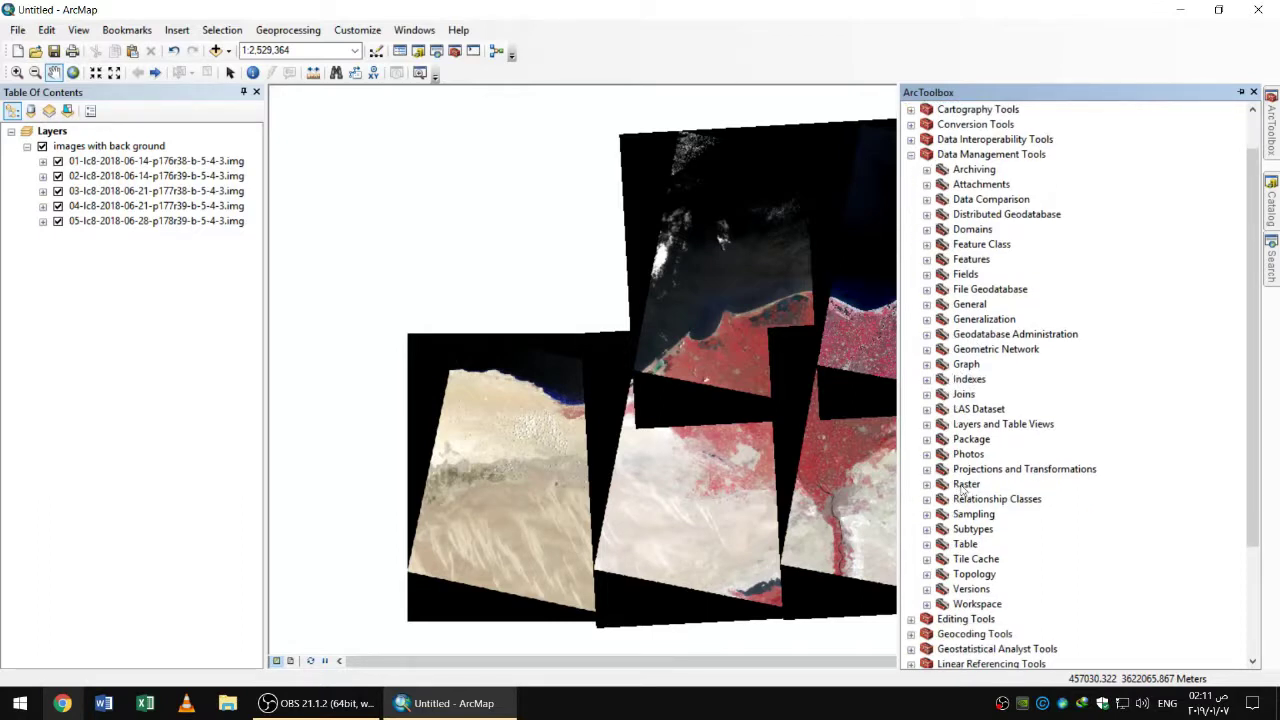
{"action": "left_click", "coordinate": [927, 485]}
{"action": "scroll", "coordinate": [933, 465], "scroll_direction": "down", "scroll_amount": 2}
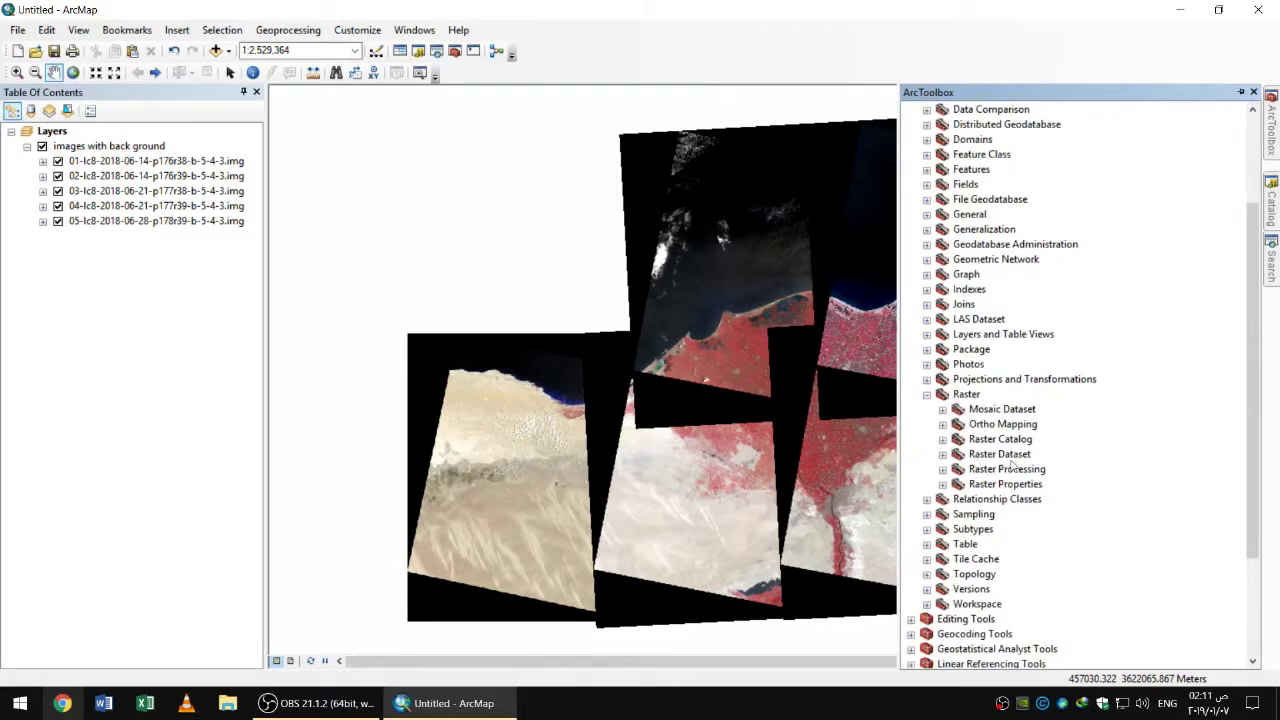
{"action": "left_click", "coordinate": [942, 456]}
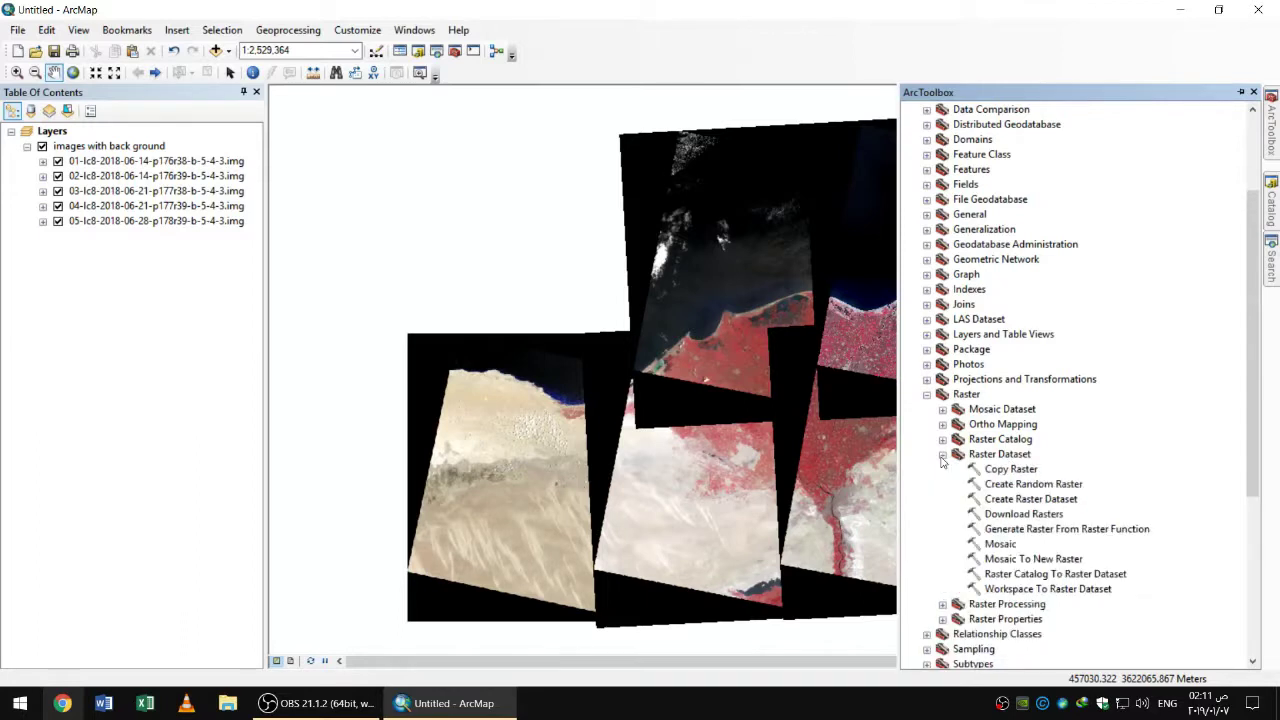
{"action": "scroll", "coordinate": [942, 460], "scroll_direction": "down", "scroll_amount": 1}
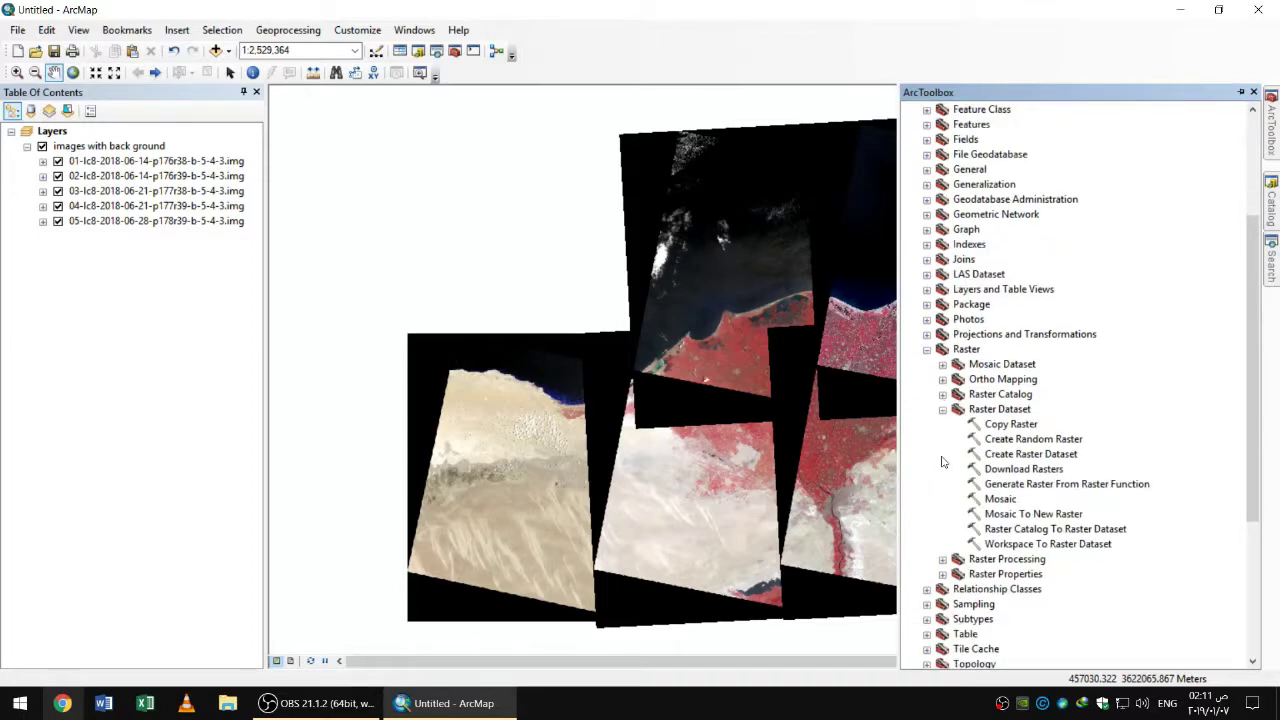
{"action": "left_click", "coordinate": [1015, 426]}
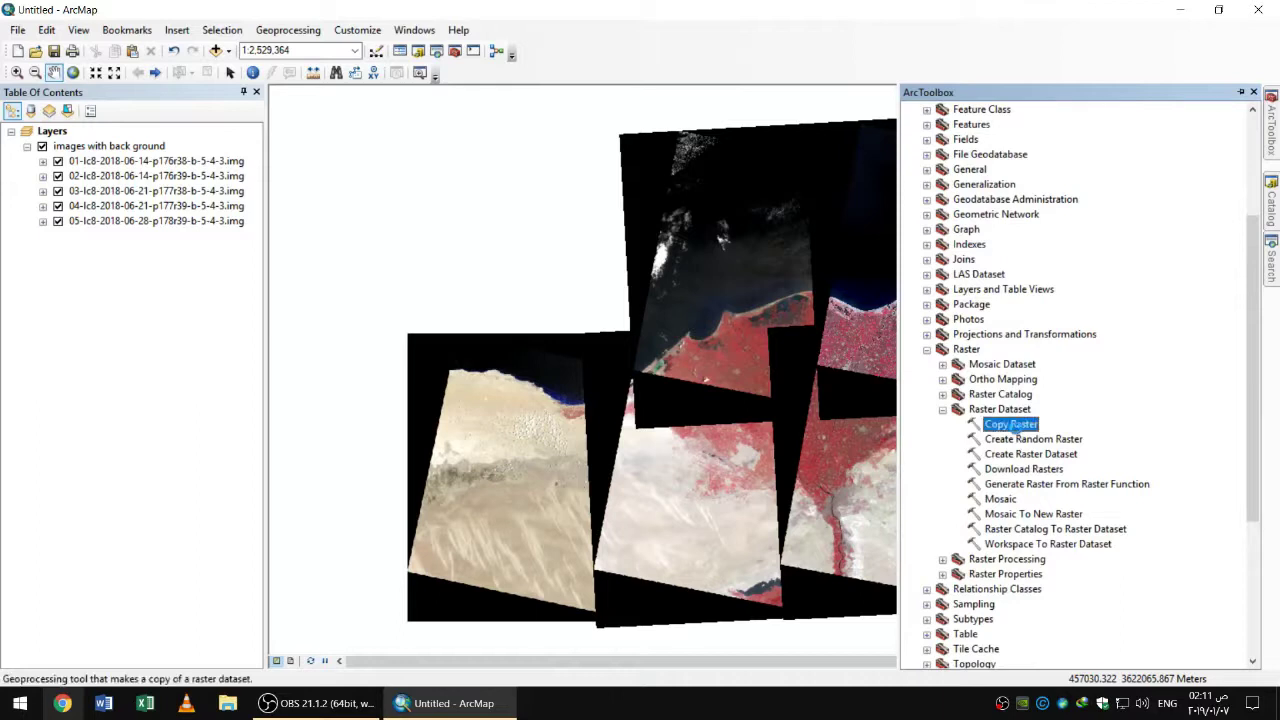
{"action": "double_click", "coordinate": [1015, 425]}
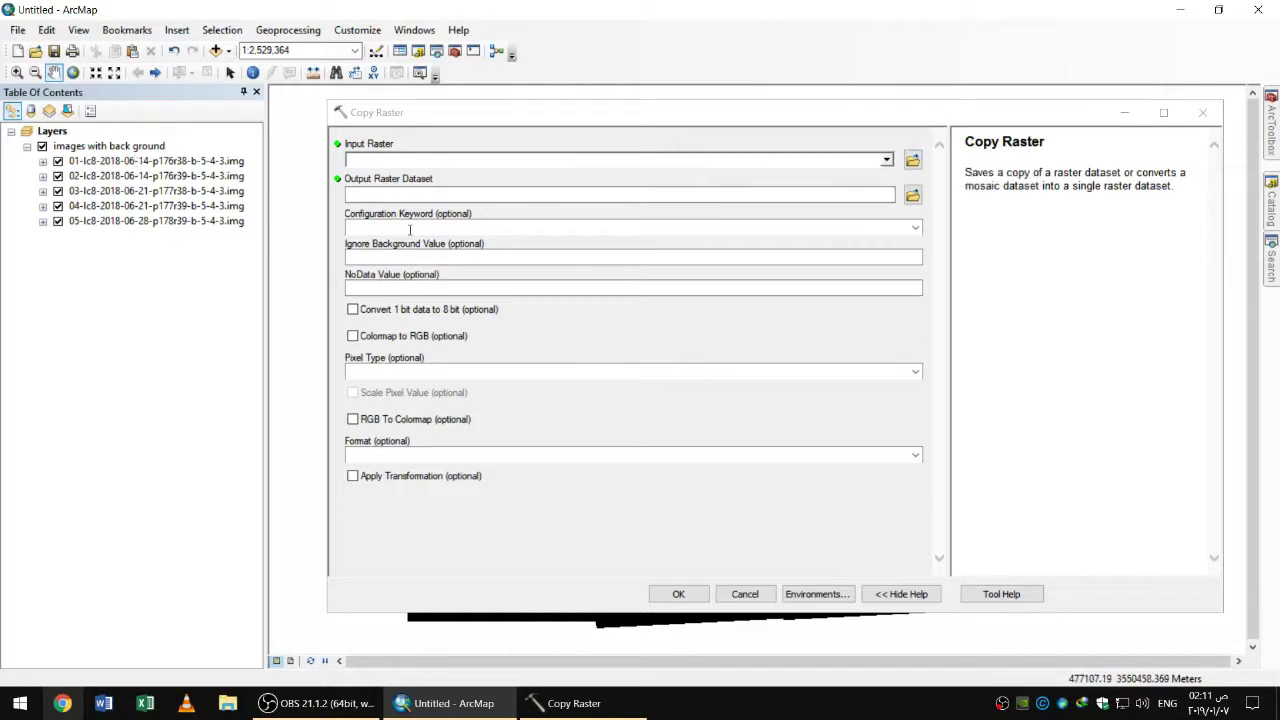
Step: Set 01-lc8-2018-06-14-p176r38-b-5-4-3.img from the 05-Mosaicking folder as the input raster
{"action": "left_click", "coordinate": [912, 160]}
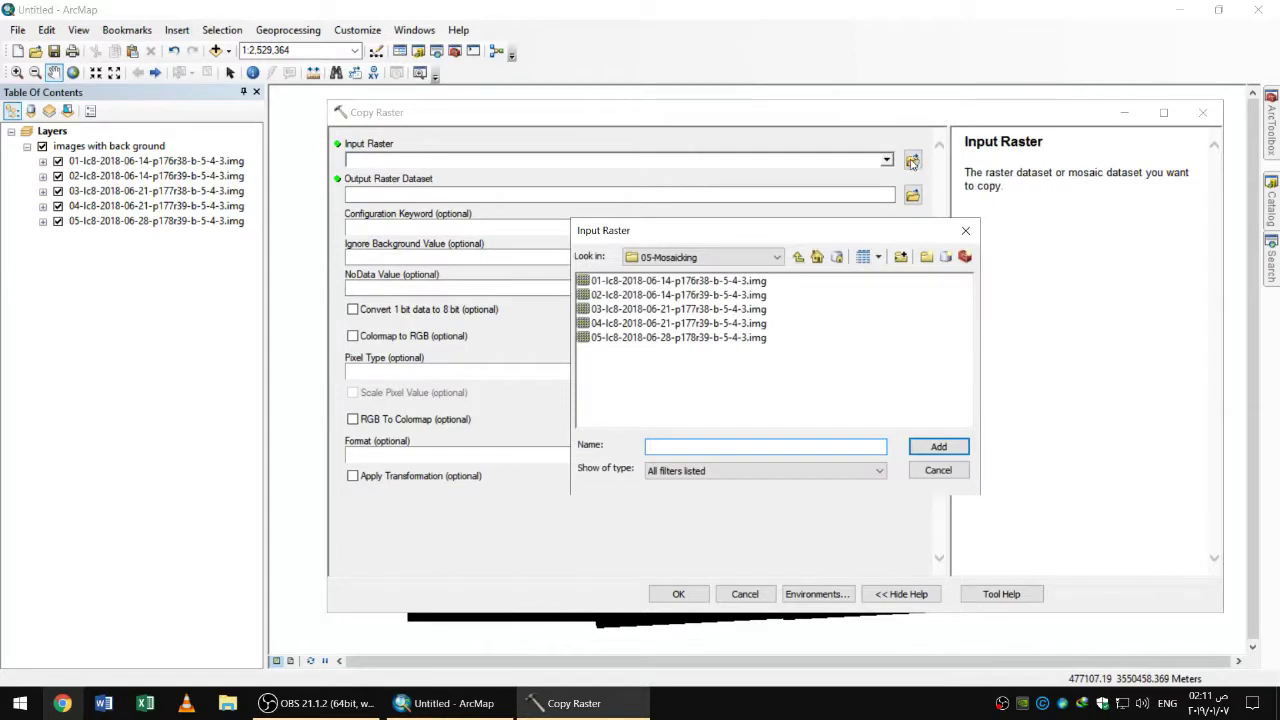
{"action": "left_click", "coordinate": [745, 283]}
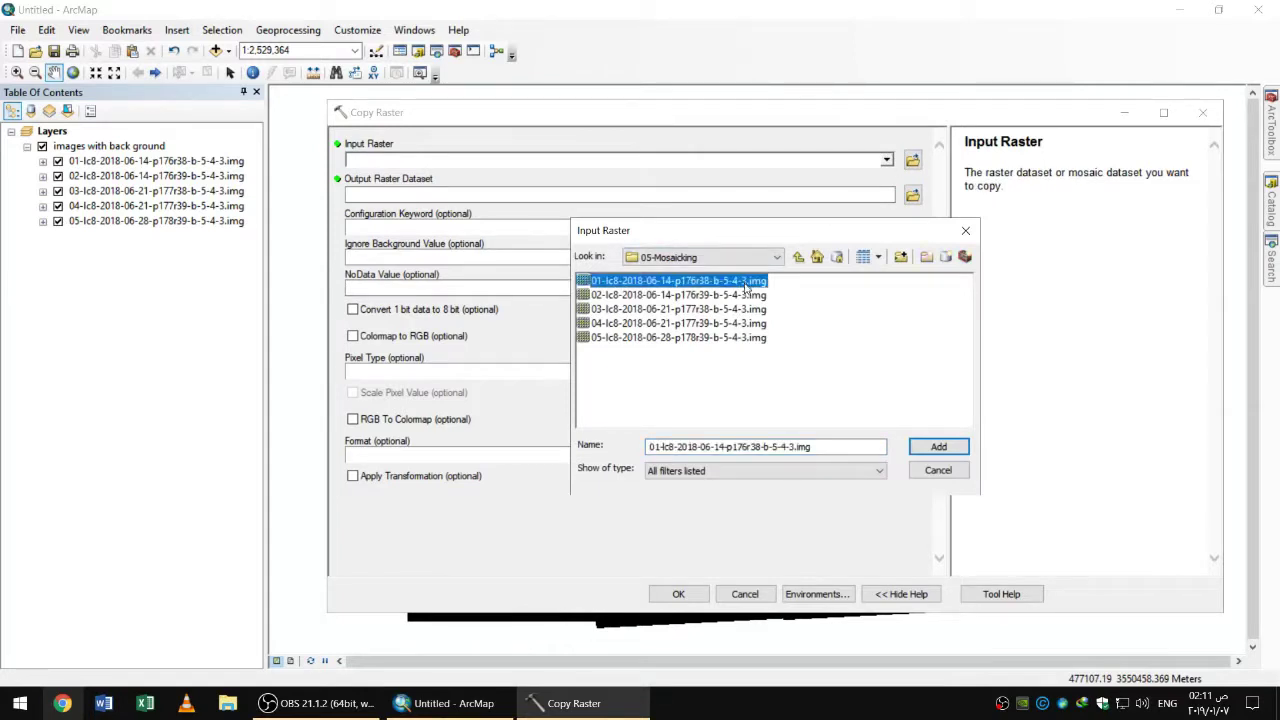
{"action": "left_click", "coordinate": [944, 446]}
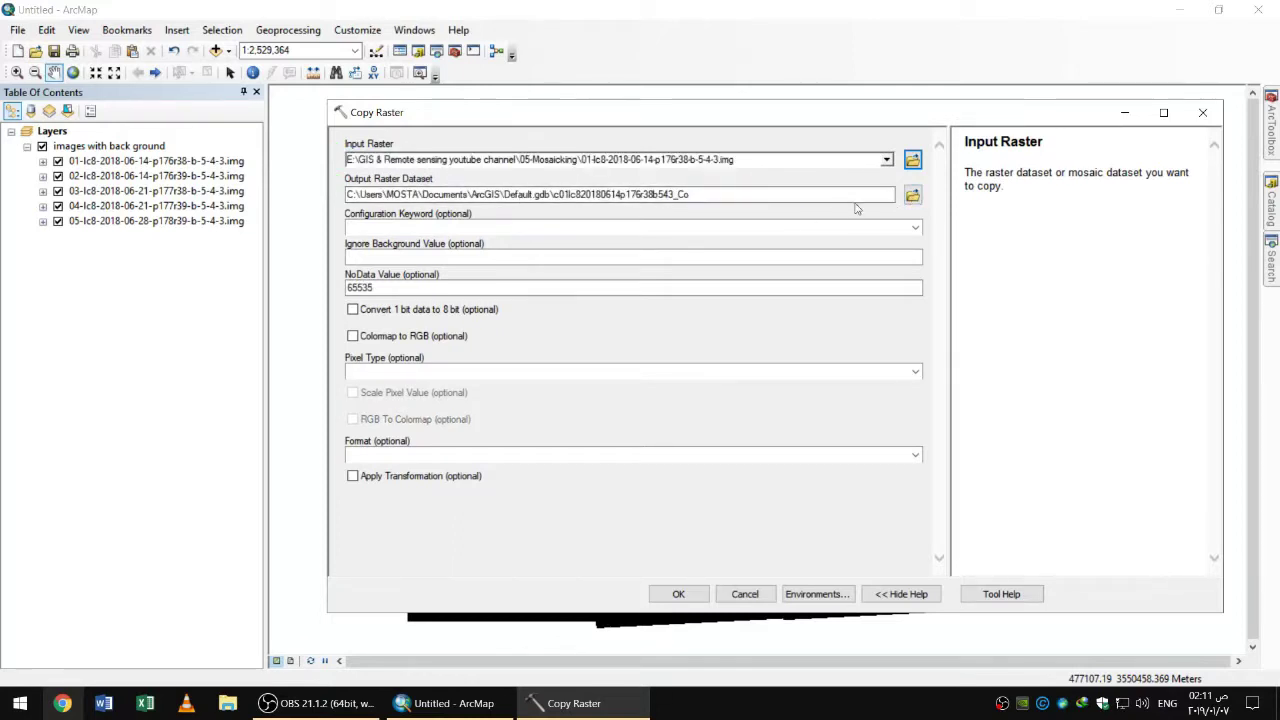
Step: Choose the 05-Mosaicking folder, under GIS & Remote sensing youtube channel on drive E, as the location for the output raster
{"action": "left_click", "coordinate": [912, 196]}
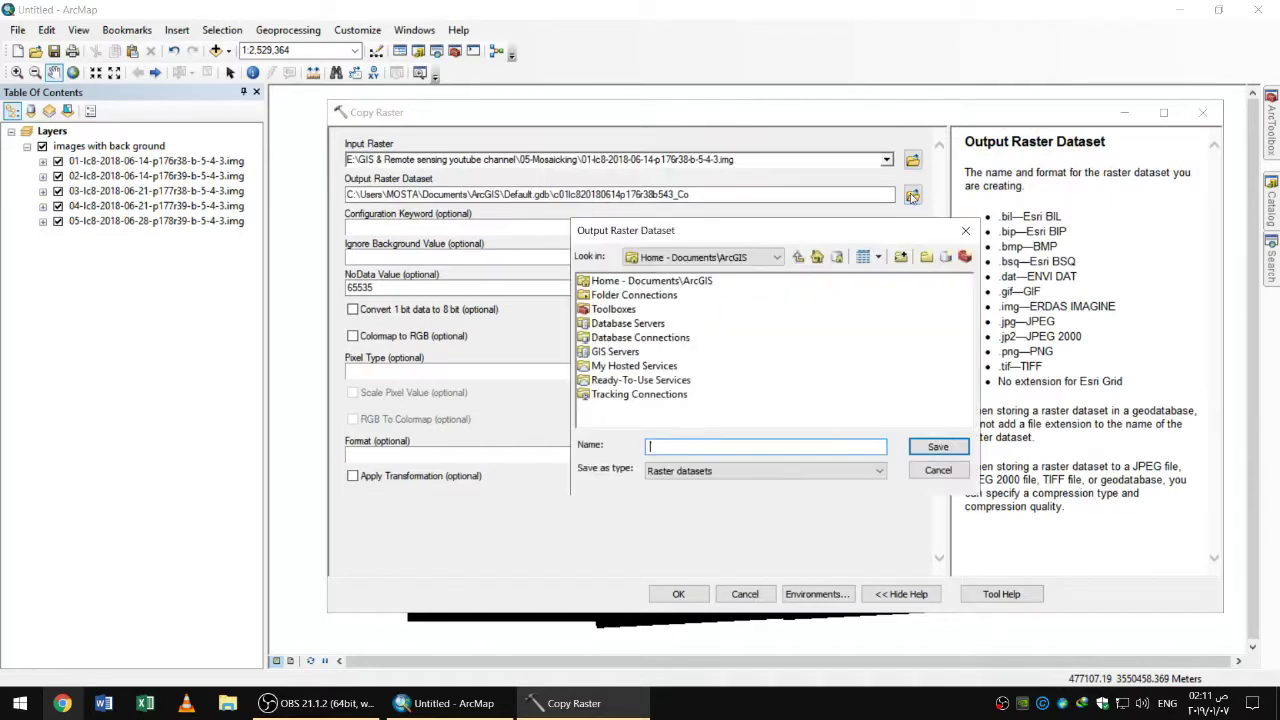
{"action": "left_click", "coordinate": [779, 258]}
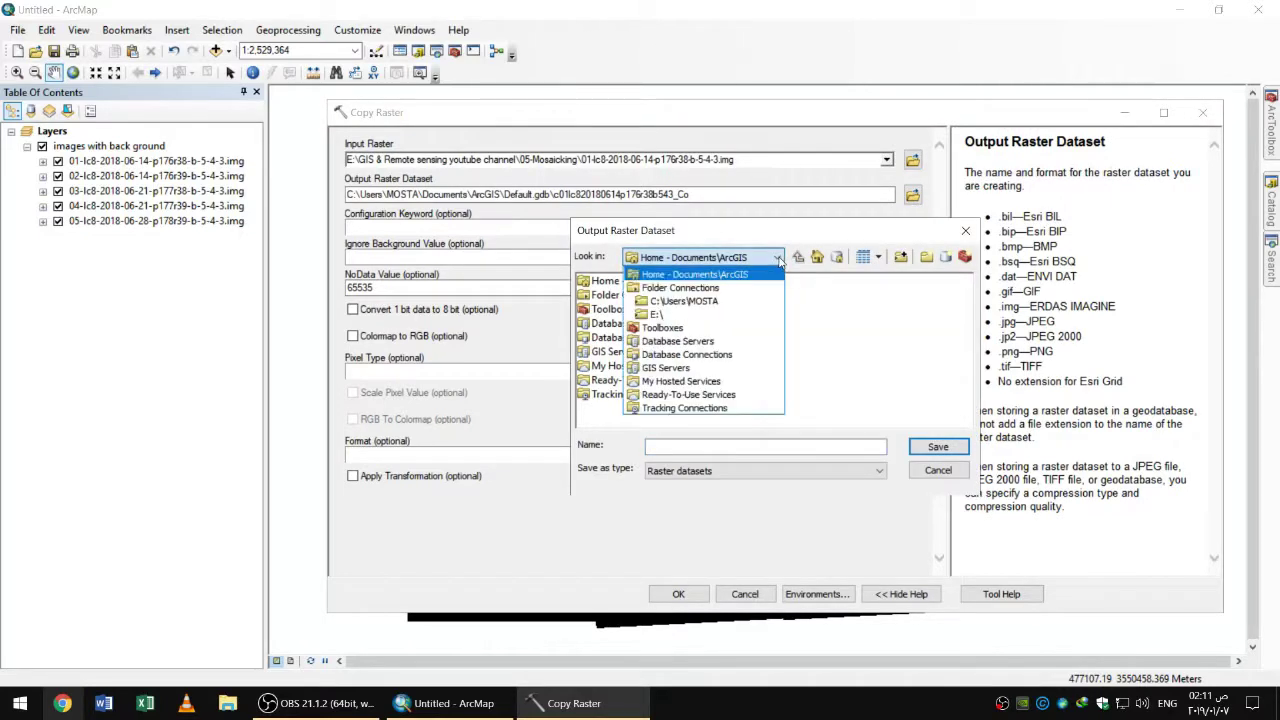
{"action": "left_click", "coordinate": [727, 314]}
{"action": "double_click", "coordinate": [692, 290]}
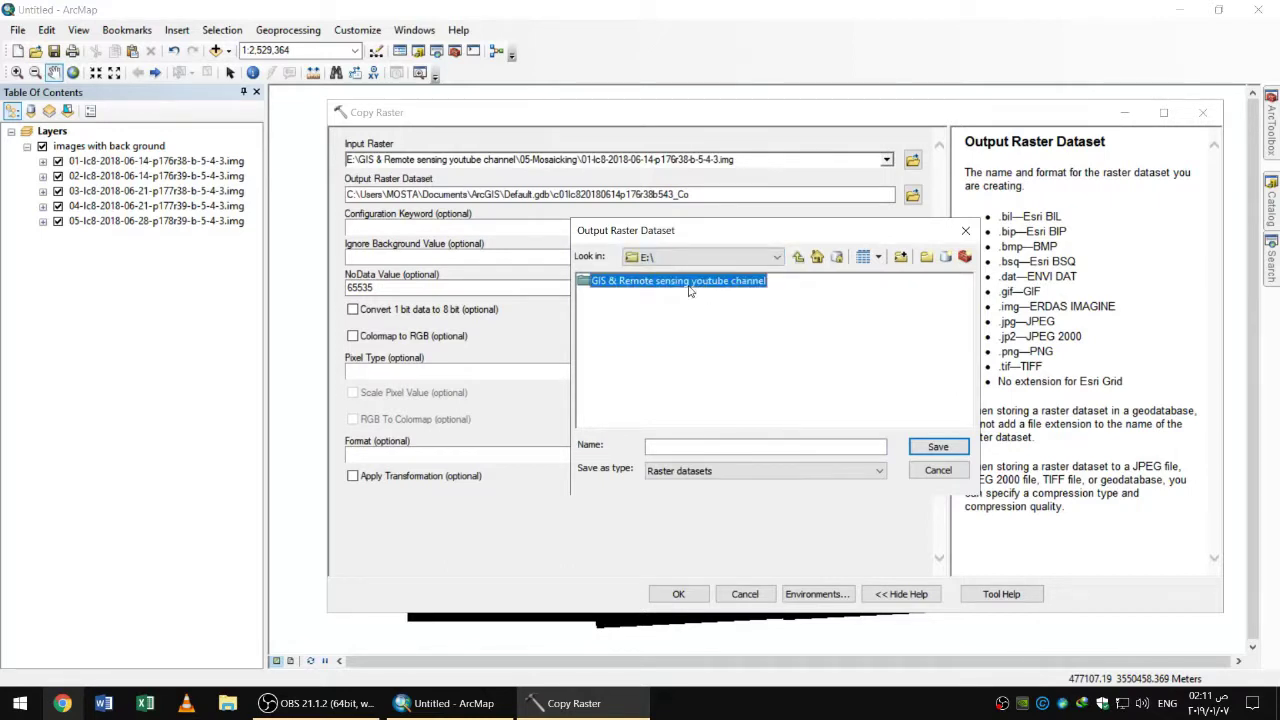
{"action": "left_click", "coordinate": [631, 340]}
{"action": "double_click", "coordinate": [631, 340]}
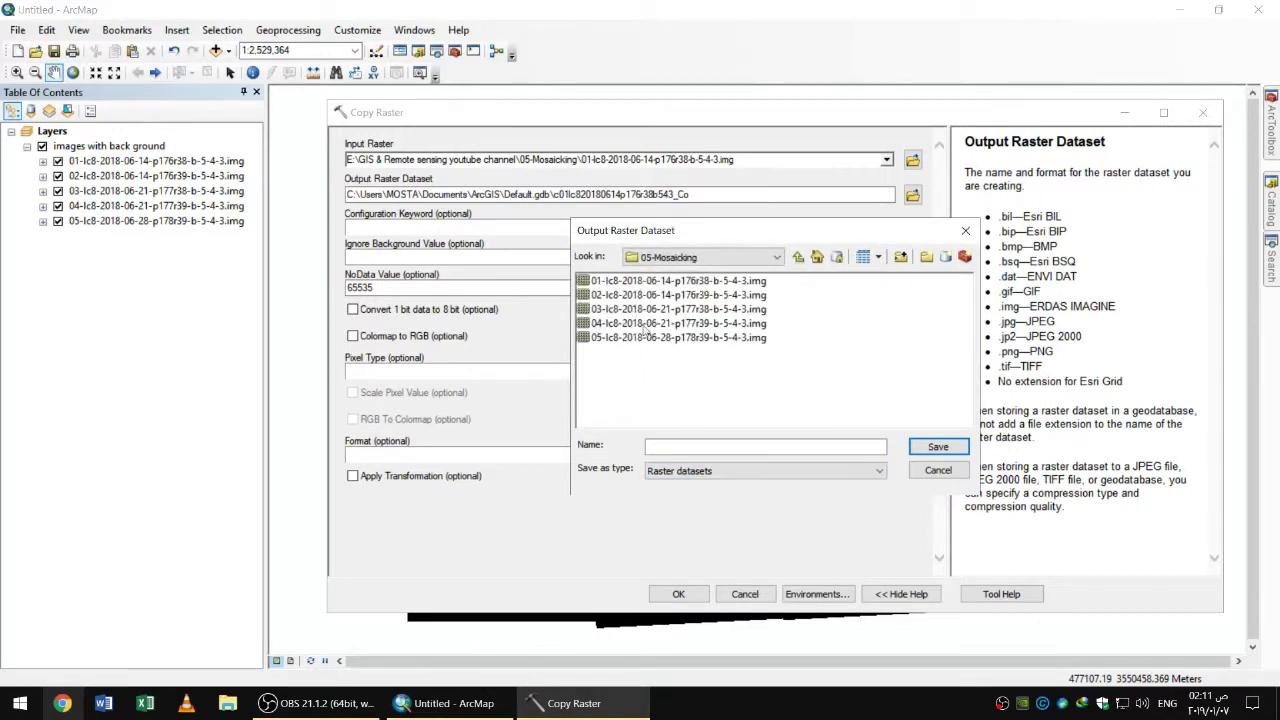
Step: Name the output raster "06-without bg-lc8-2018-06-14-p176r38-b-5-4-3.img", based on the first image's name, and save that output path
{"action": "left_click", "coordinate": [645, 288]}
{"action": "left_click", "coordinate": [655, 447]}
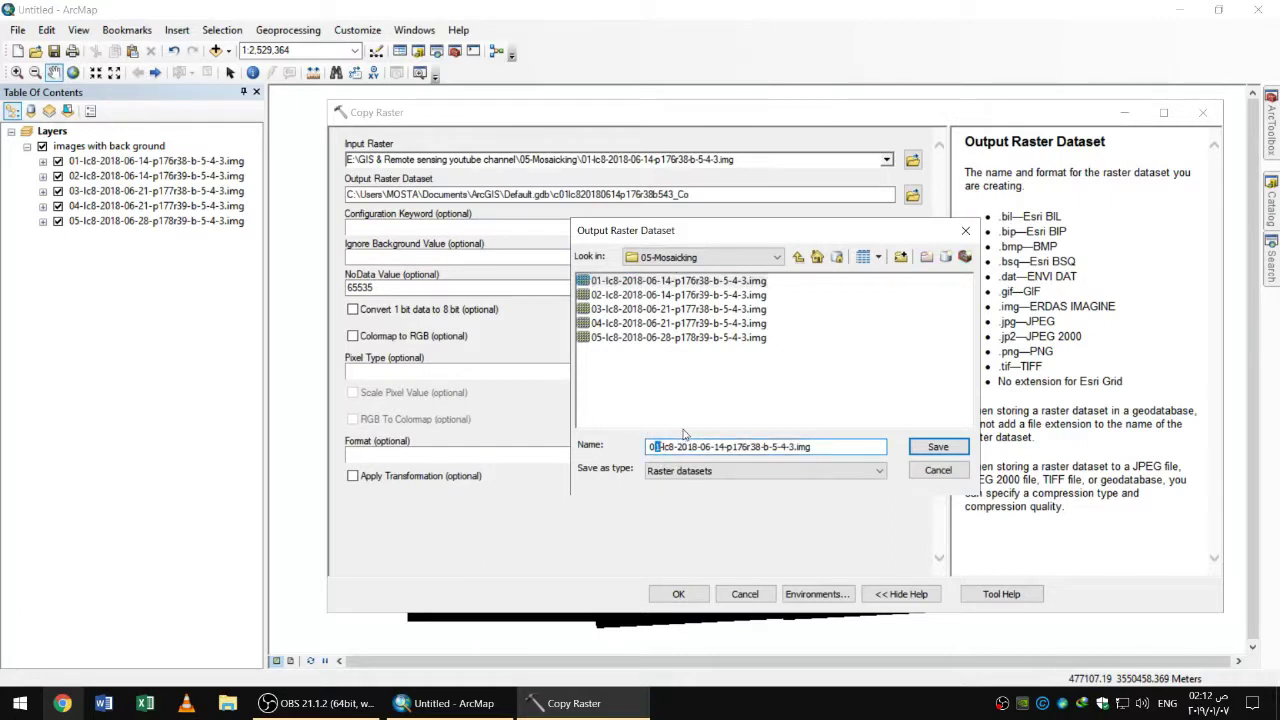
{"action": "key", "text": "Delete"}
{"action": "type", "text": "6"}
{"action": "left_click", "coordinate": [662, 447]}
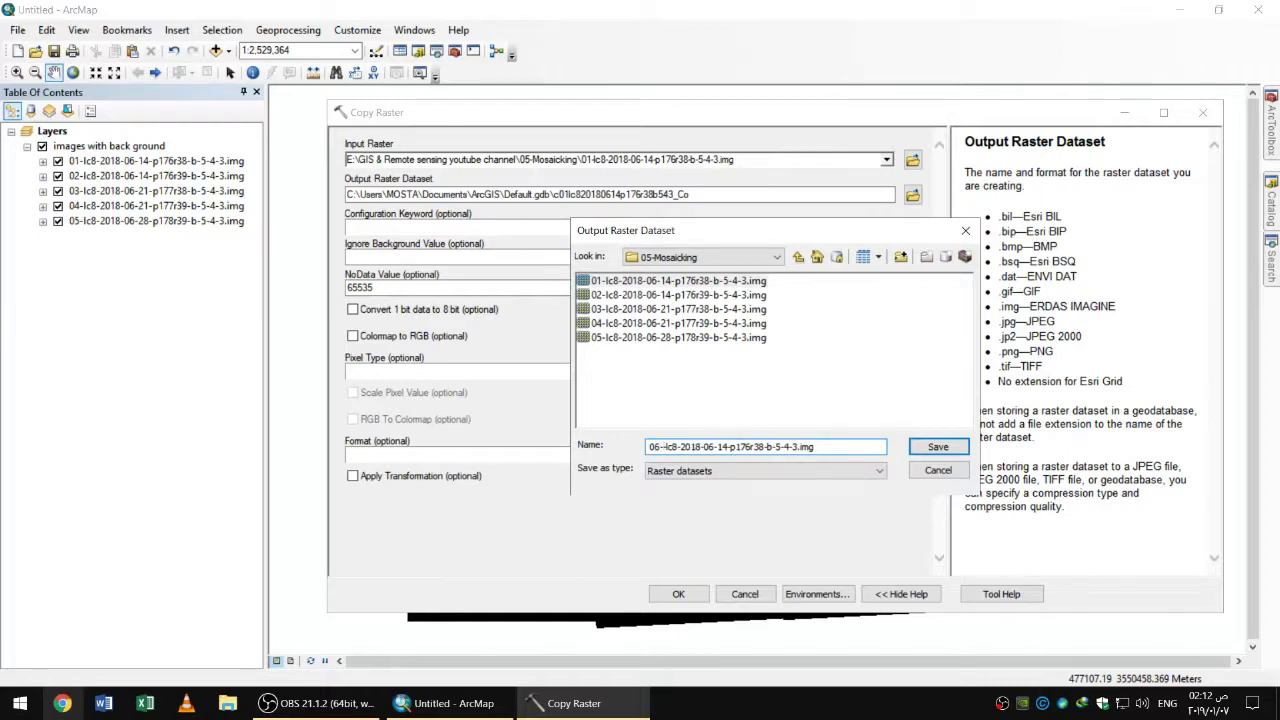
{"action": "type", "text": "w"}
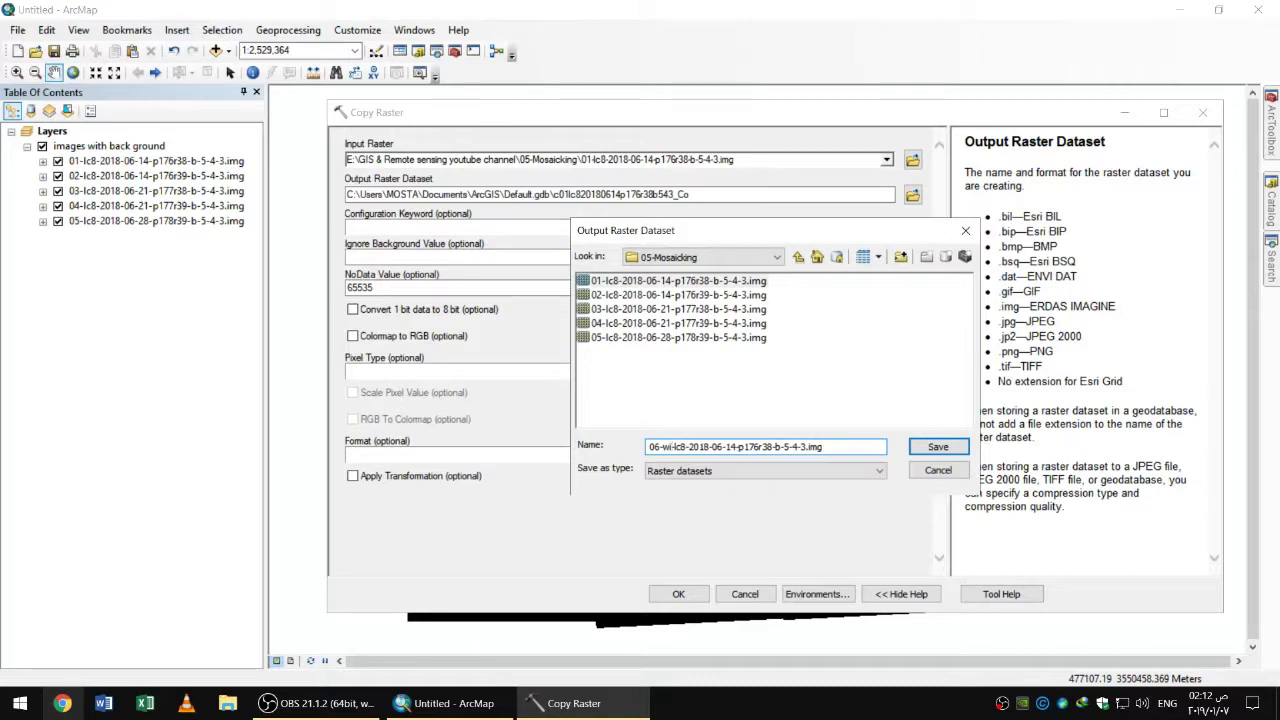
{"action": "type", "text": "ith"}
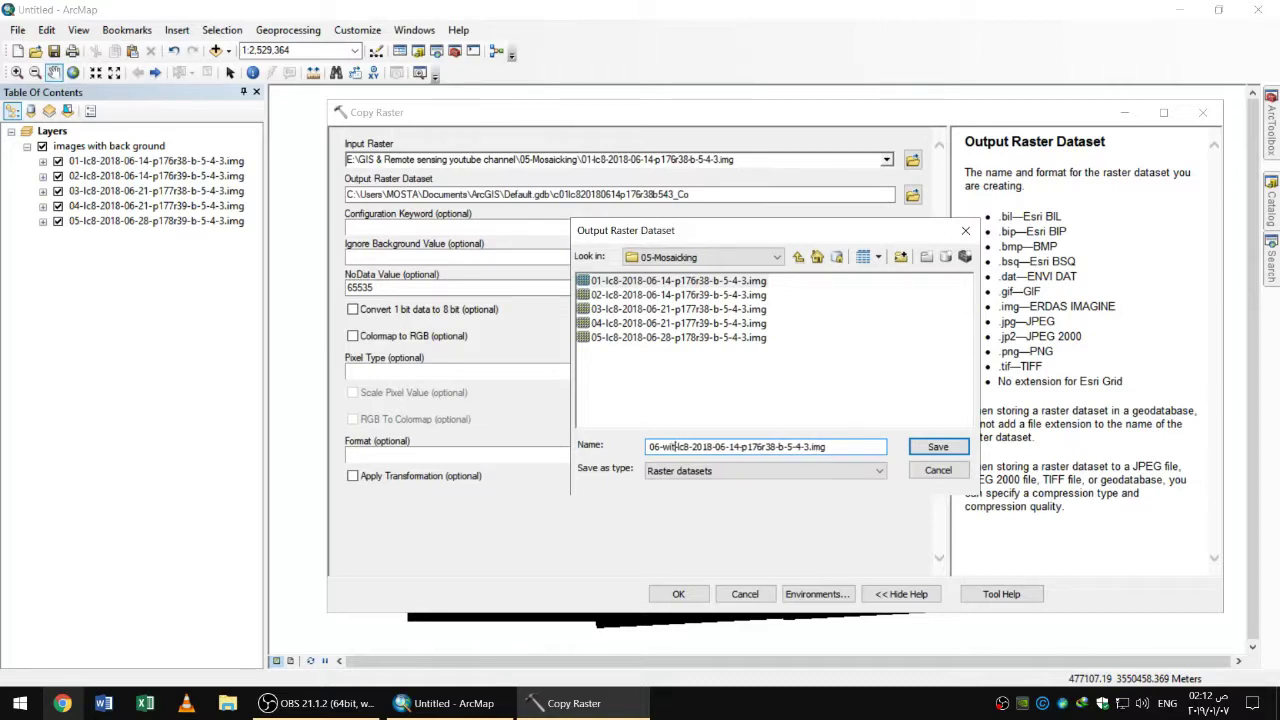
{"action": "type", "text": "ou"}
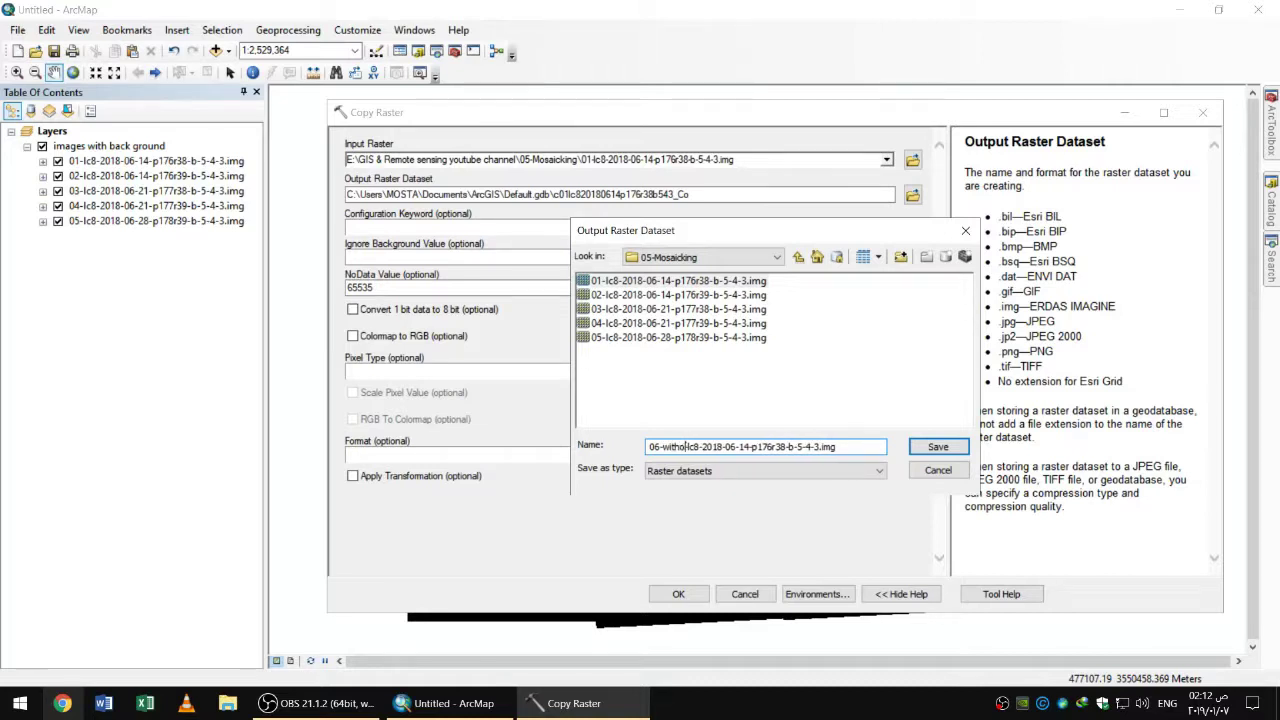
{"action": "type", "text": "t "}
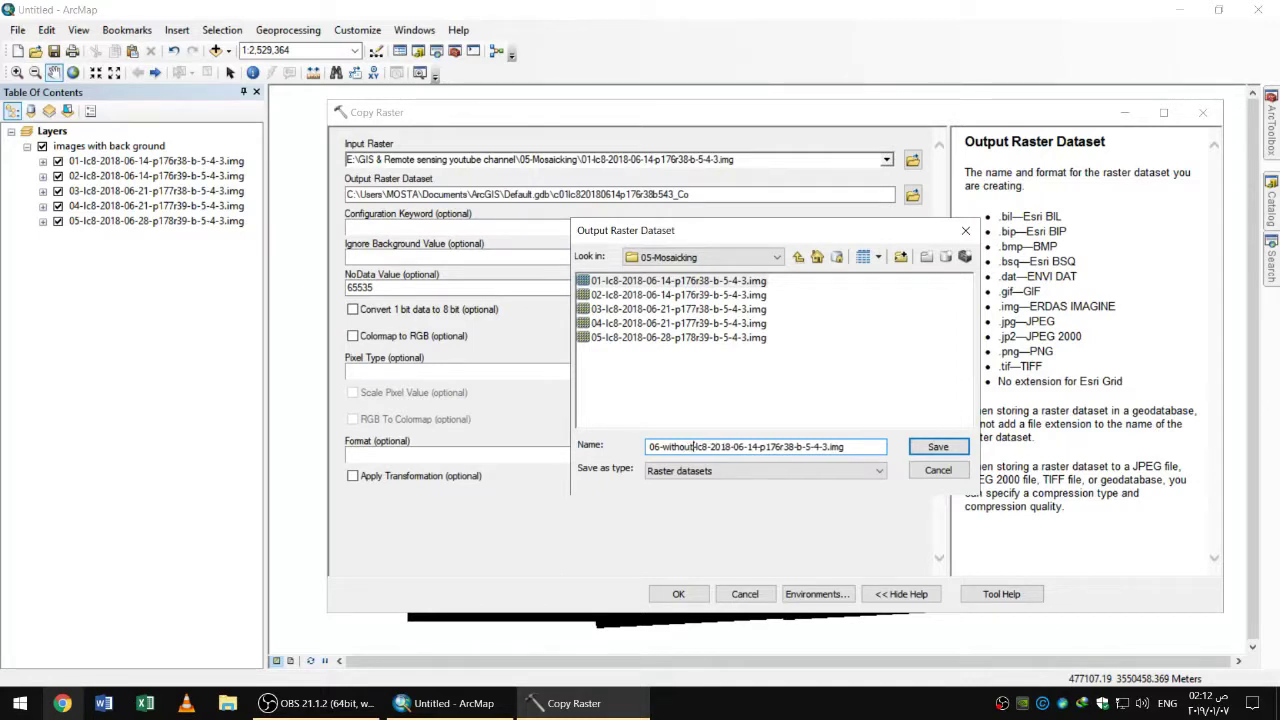
{"action": "type", "text": "ba"}
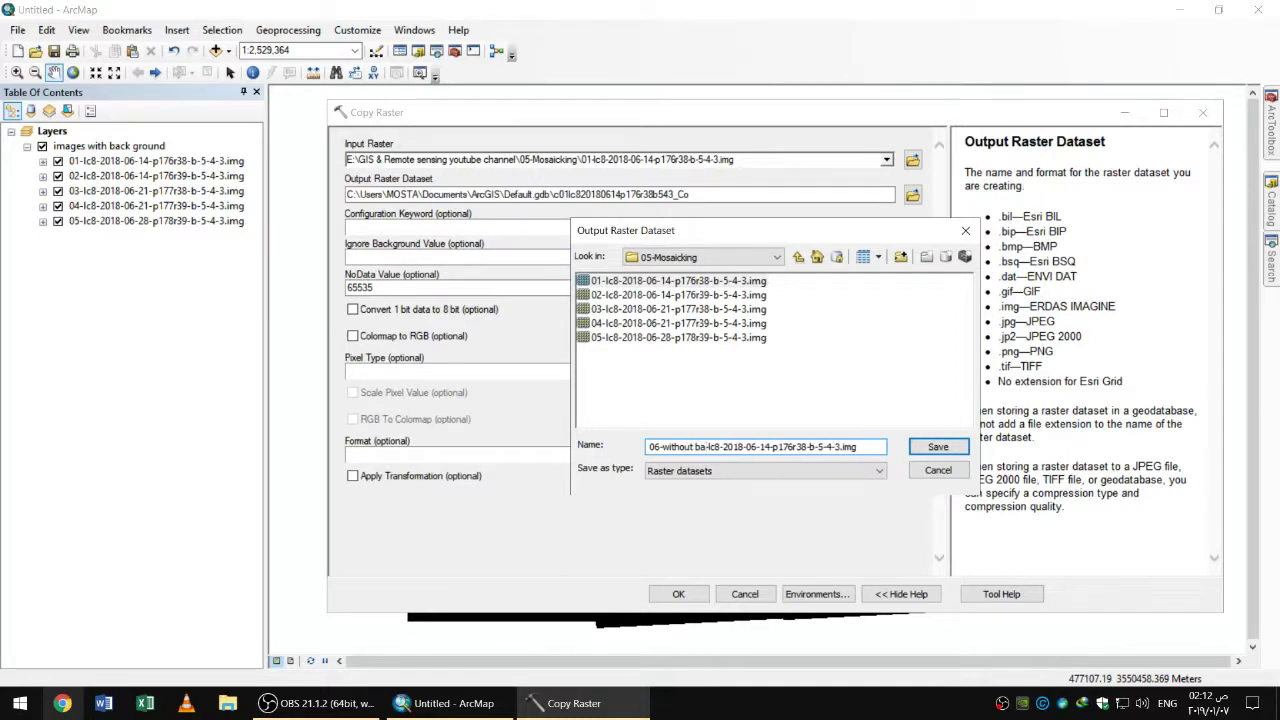
{"action": "key", "text": "BackSpace"}
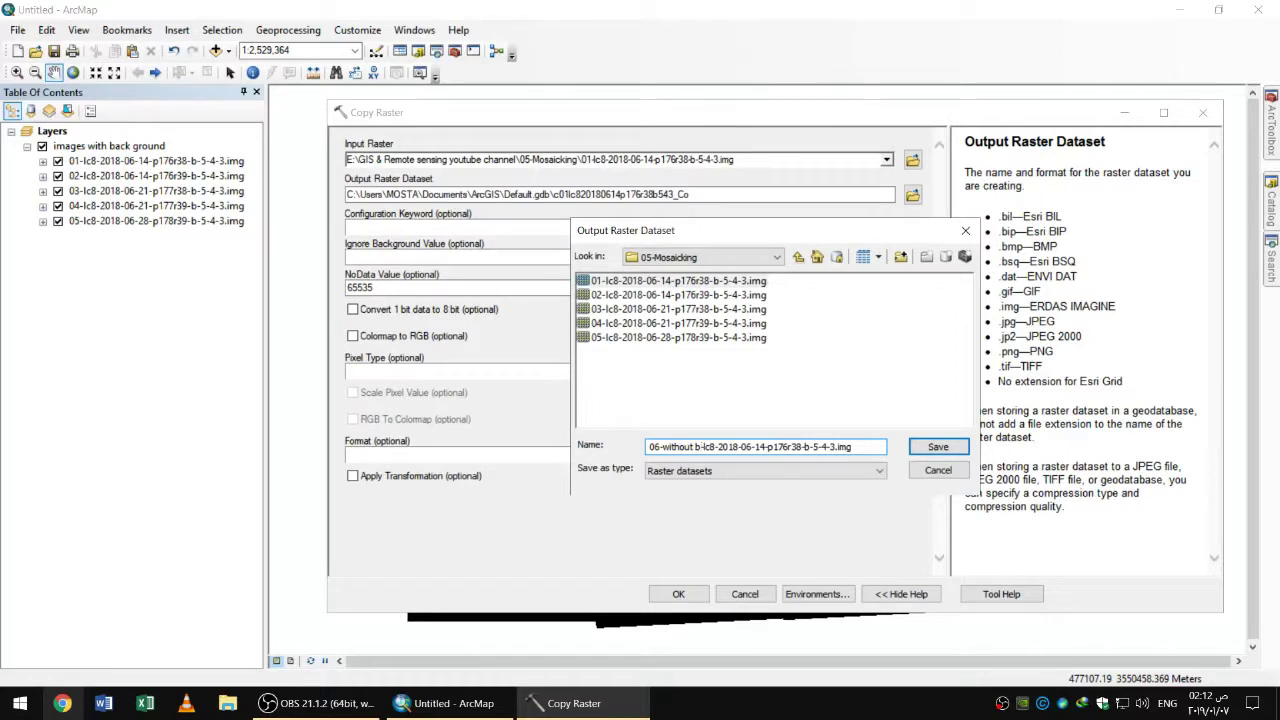
{"action": "type", "text": "c"}
{"action": "key", "text": "BackSpace"}
{"action": "type", "text": "g"}
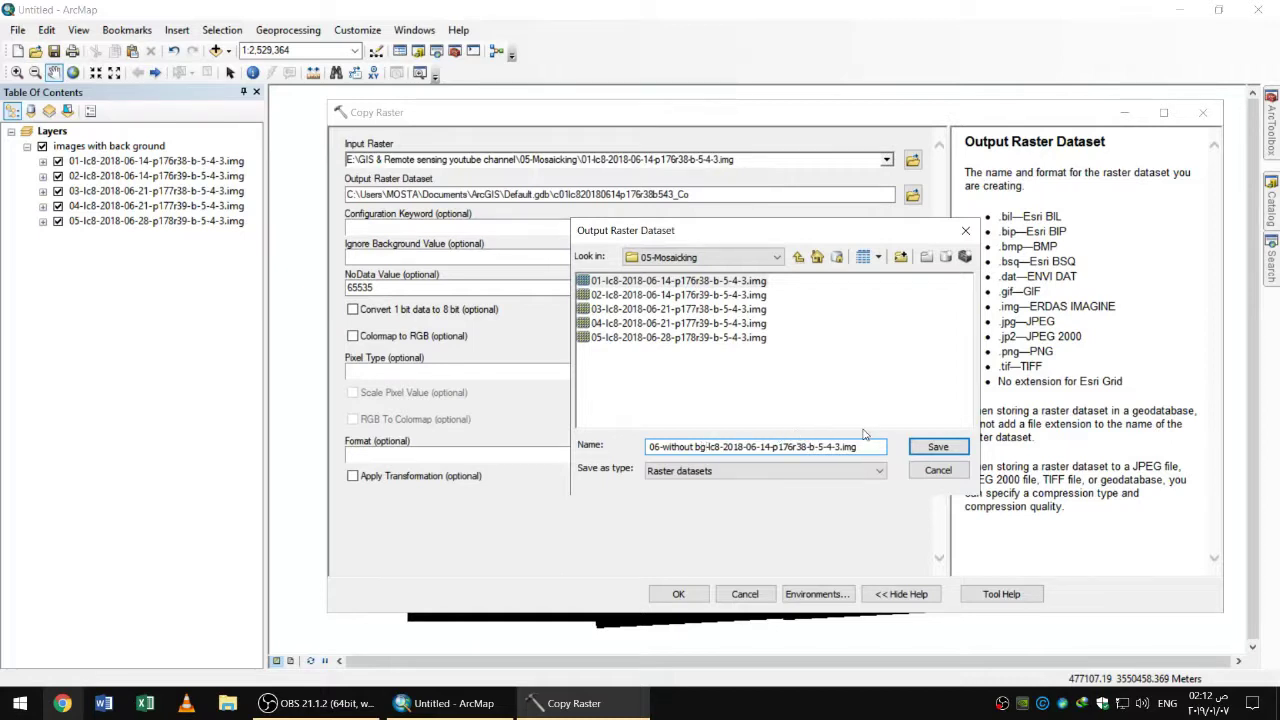
{"action": "left_click", "coordinate": [938, 448]}
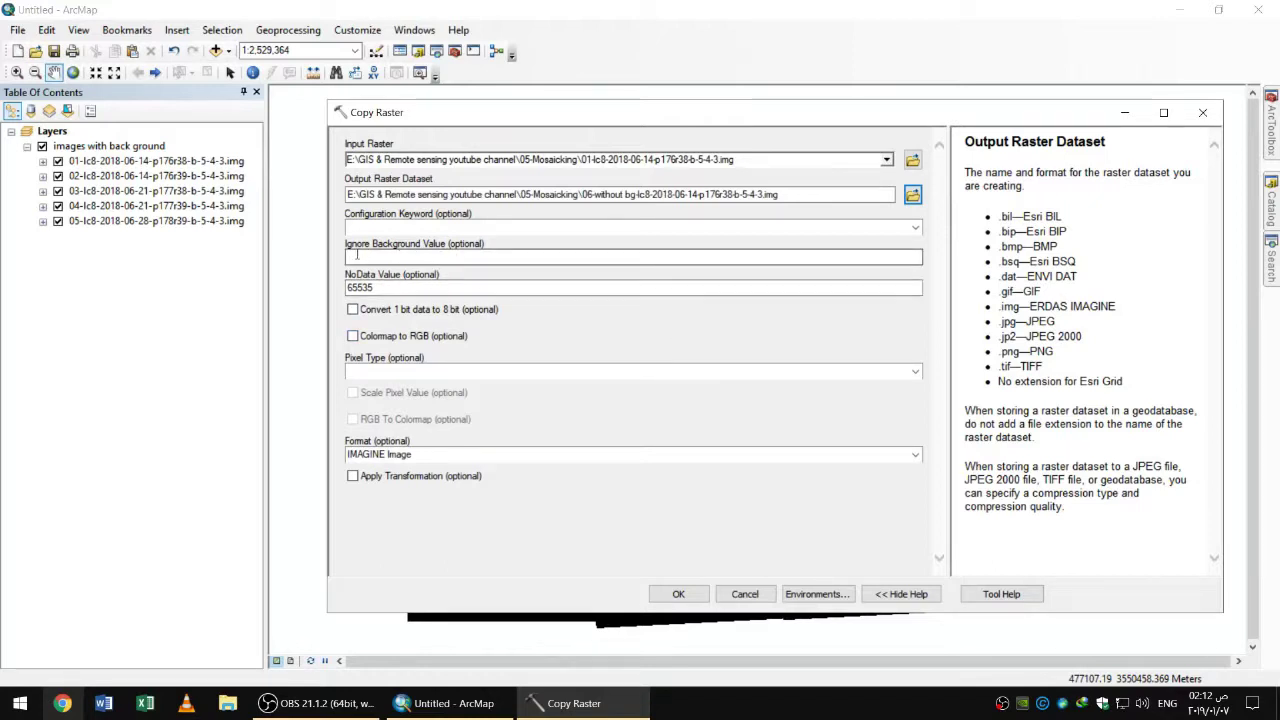
Step: Set both the Ignore Background Value and the NoData Value of the raster copy to 0
{"action": "left_click", "coordinate": [542, 257]}
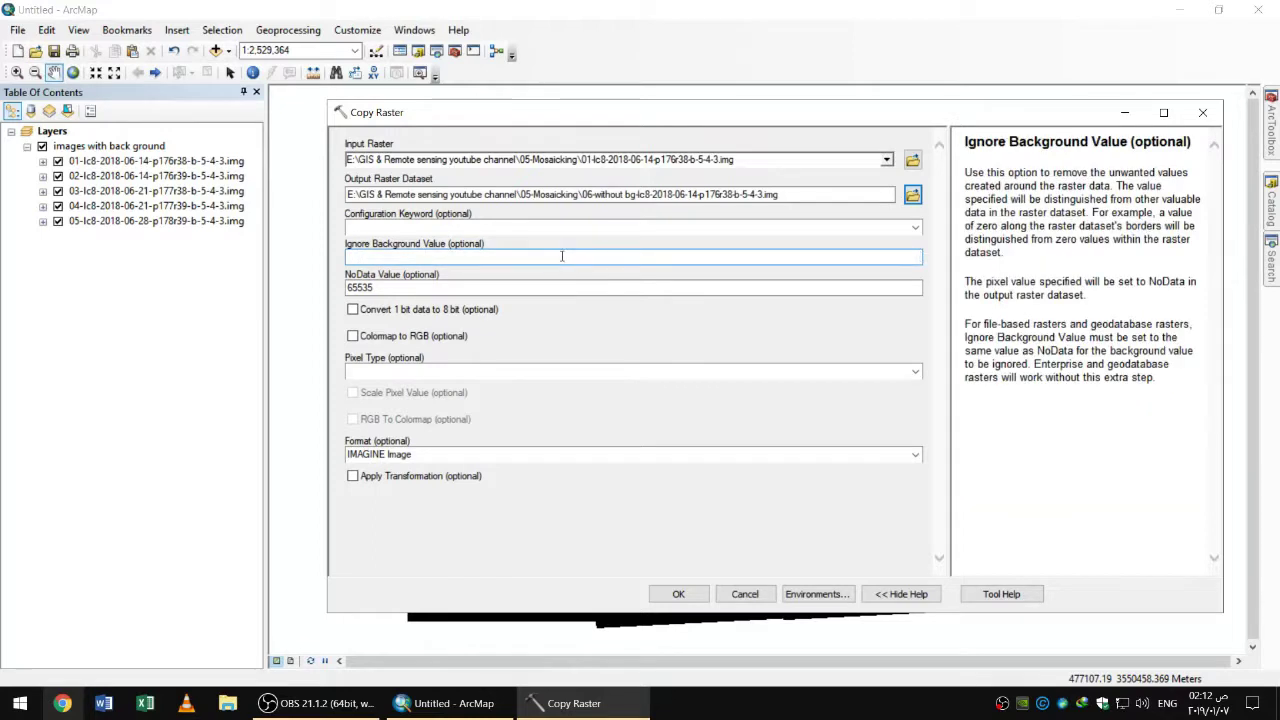
{"action": "left_click", "coordinate": [630, 283]}
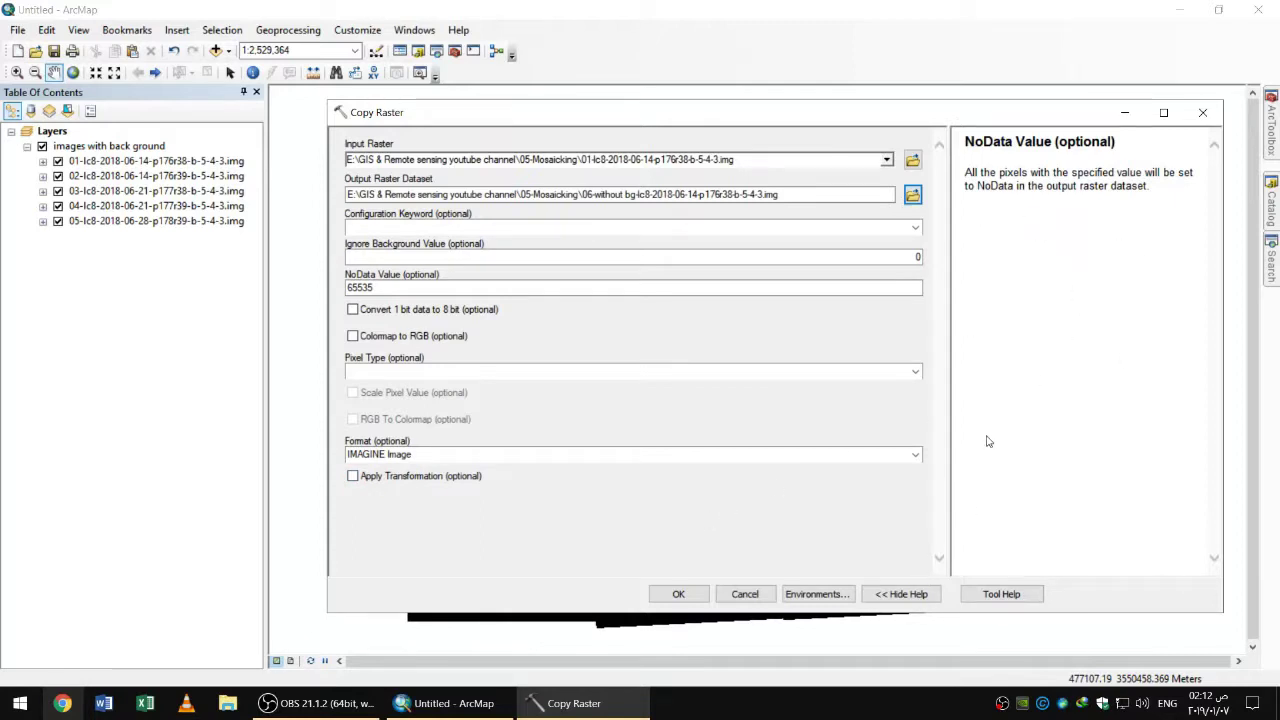
{"action": "left_click", "coordinate": [902, 594]}
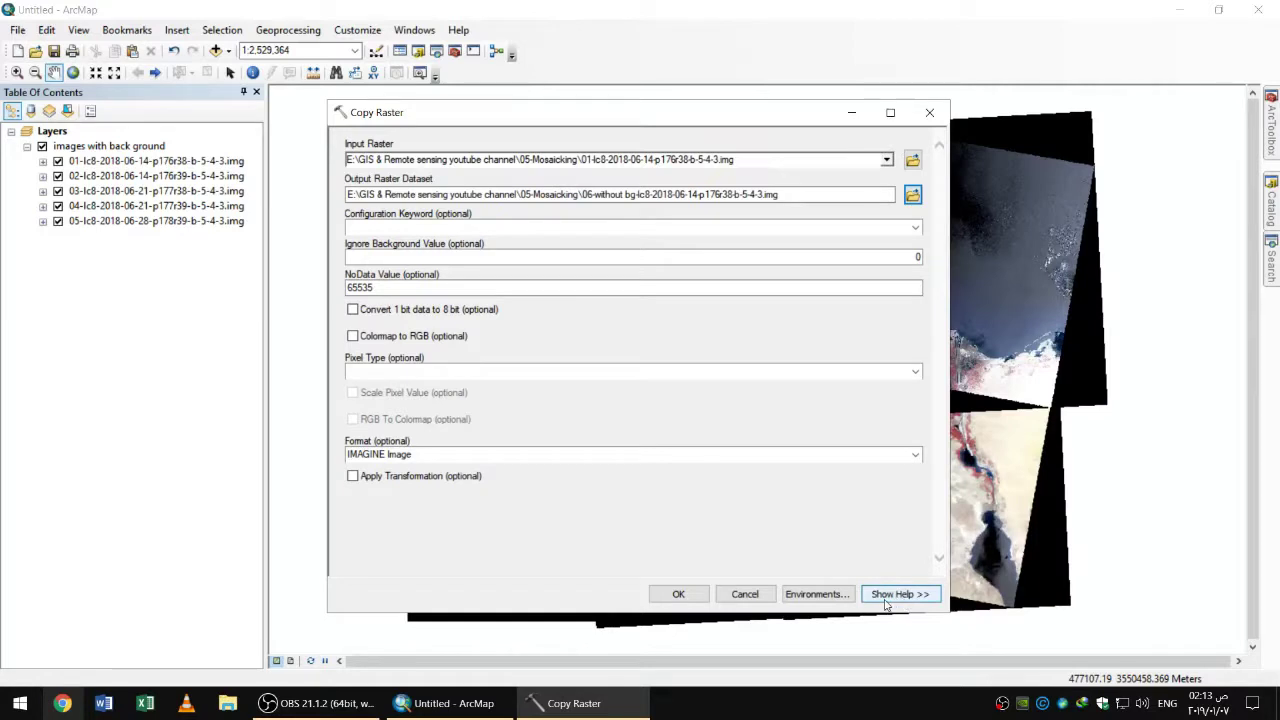
{"action": "left_click", "coordinate": [899, 598]}
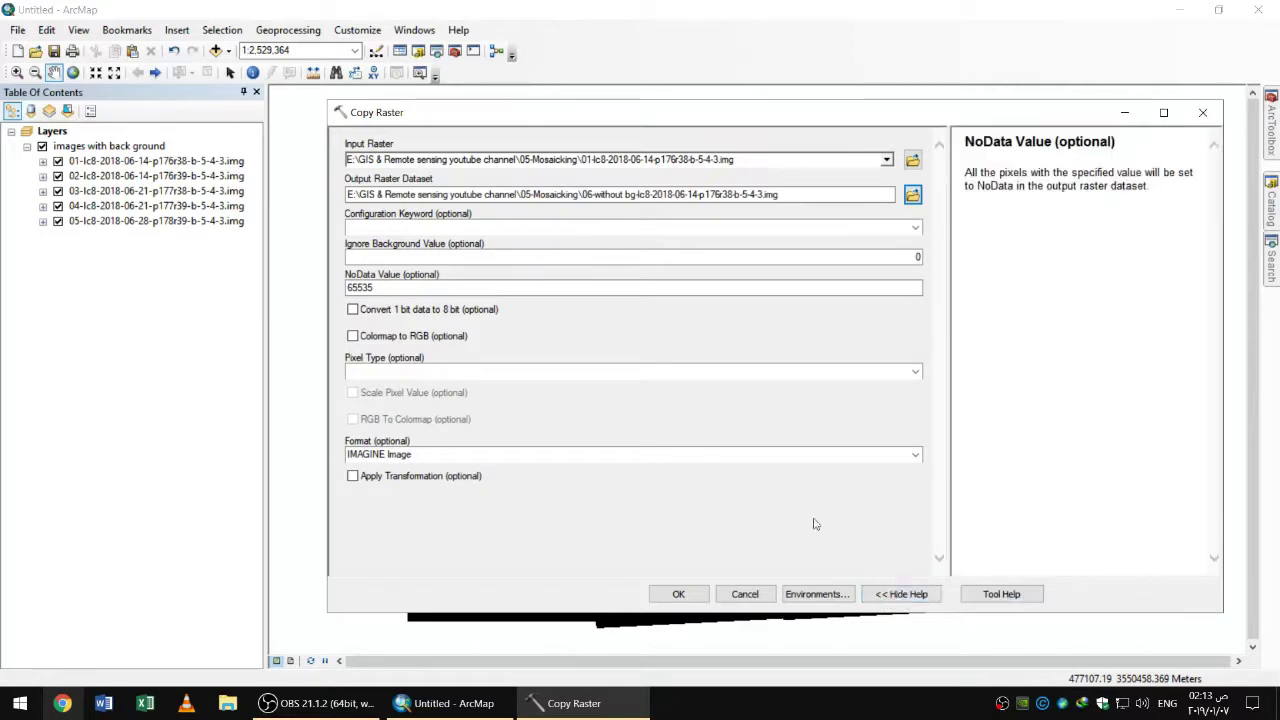
{"action": "left_click", "coordinate": [630, 227]}
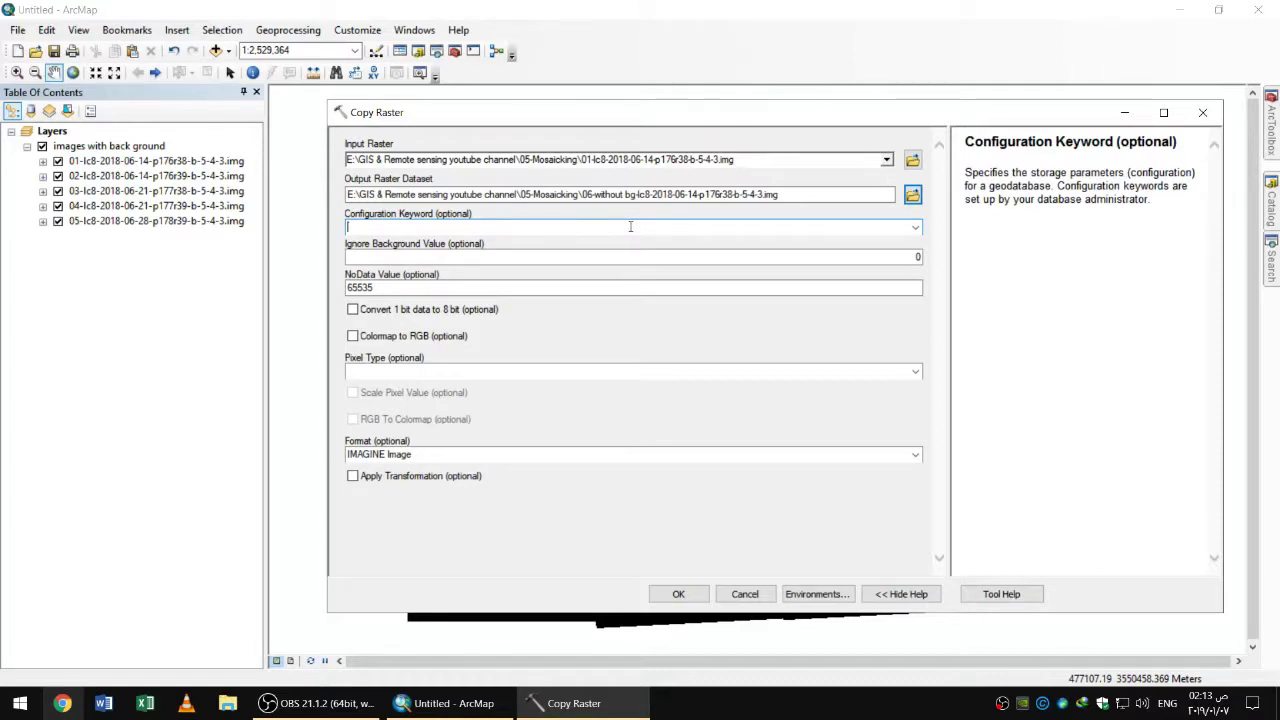
{"action": "left_click", "coordinate": [574, 254]}
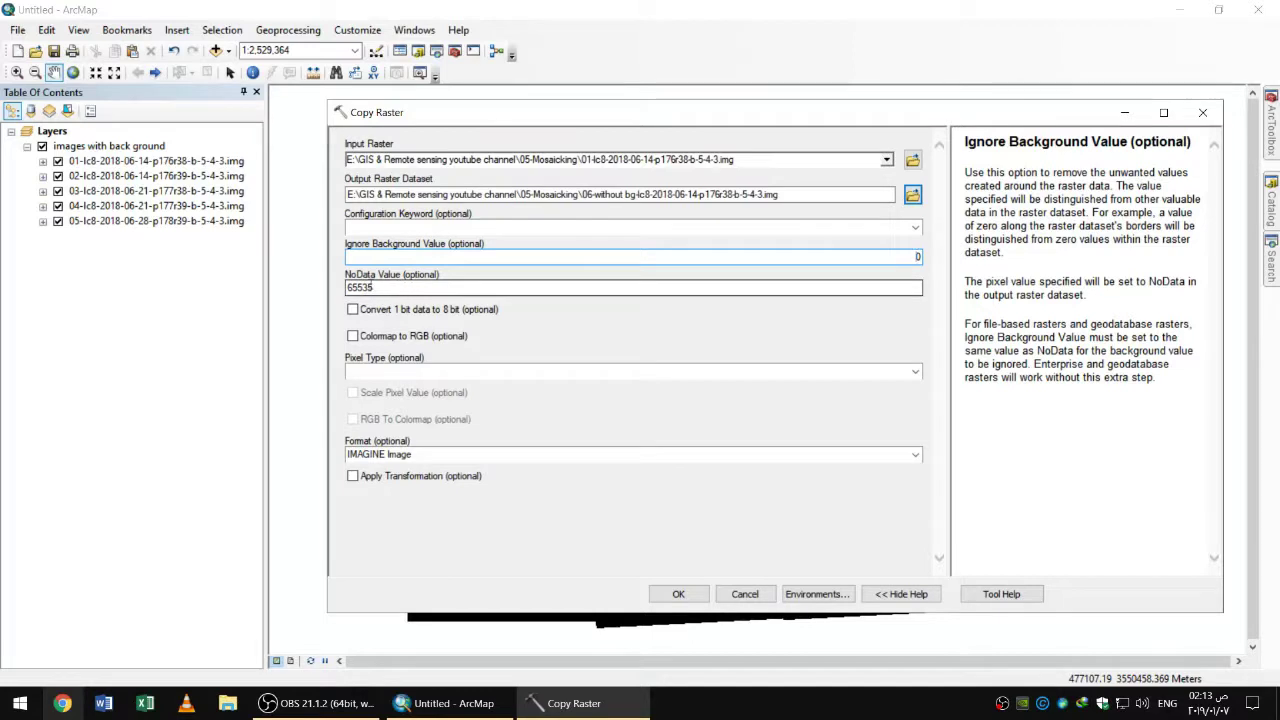
{"action": "left_click_drag", "start_coordinate": [450, 290], "coordinate": [286, 289]}
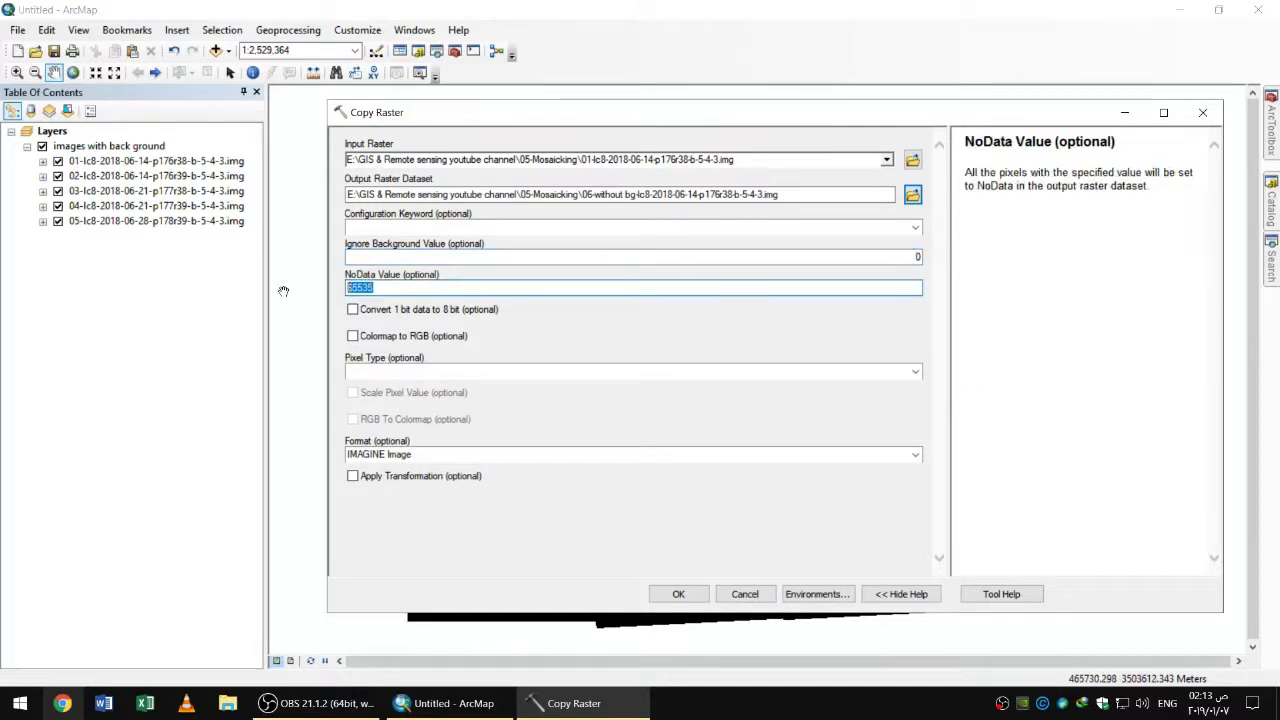
{"action": "type", "text": "0"}
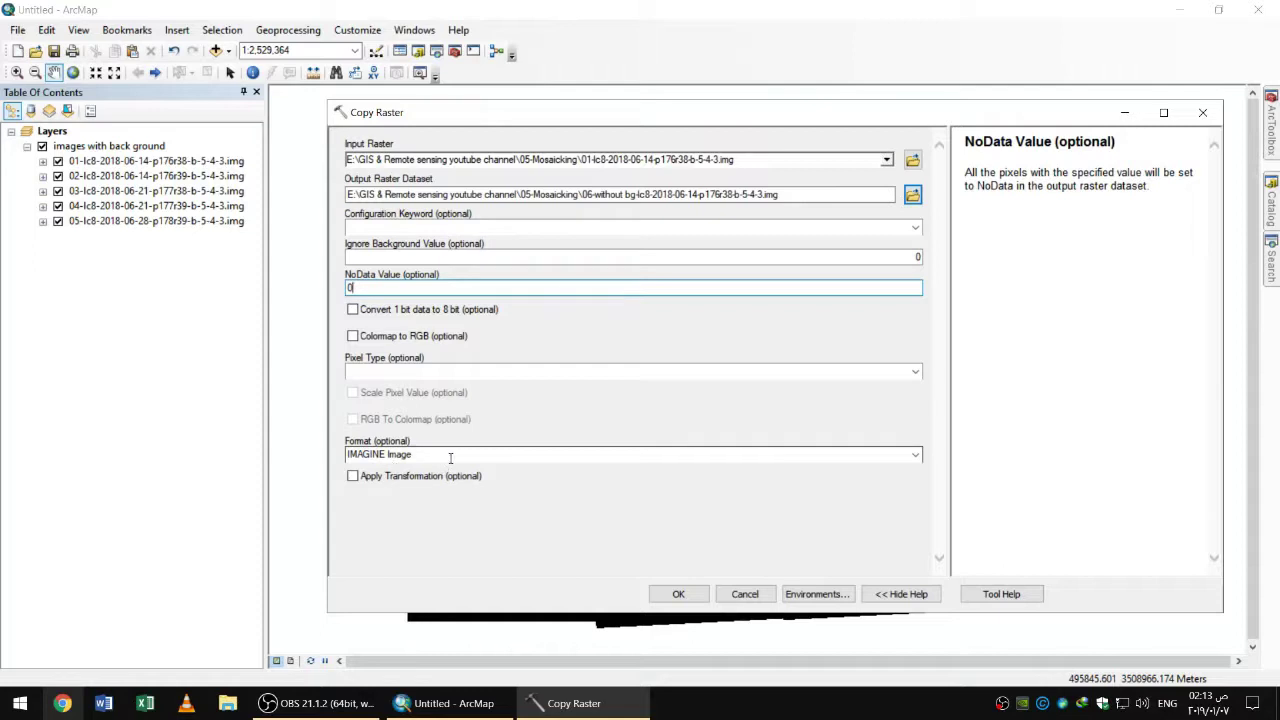
Step: Keep IMAGINE Image as the output format, run the raster copy of the 01 image and close the completion report
{"action": "left_click", "coordinate": [915, 456]}
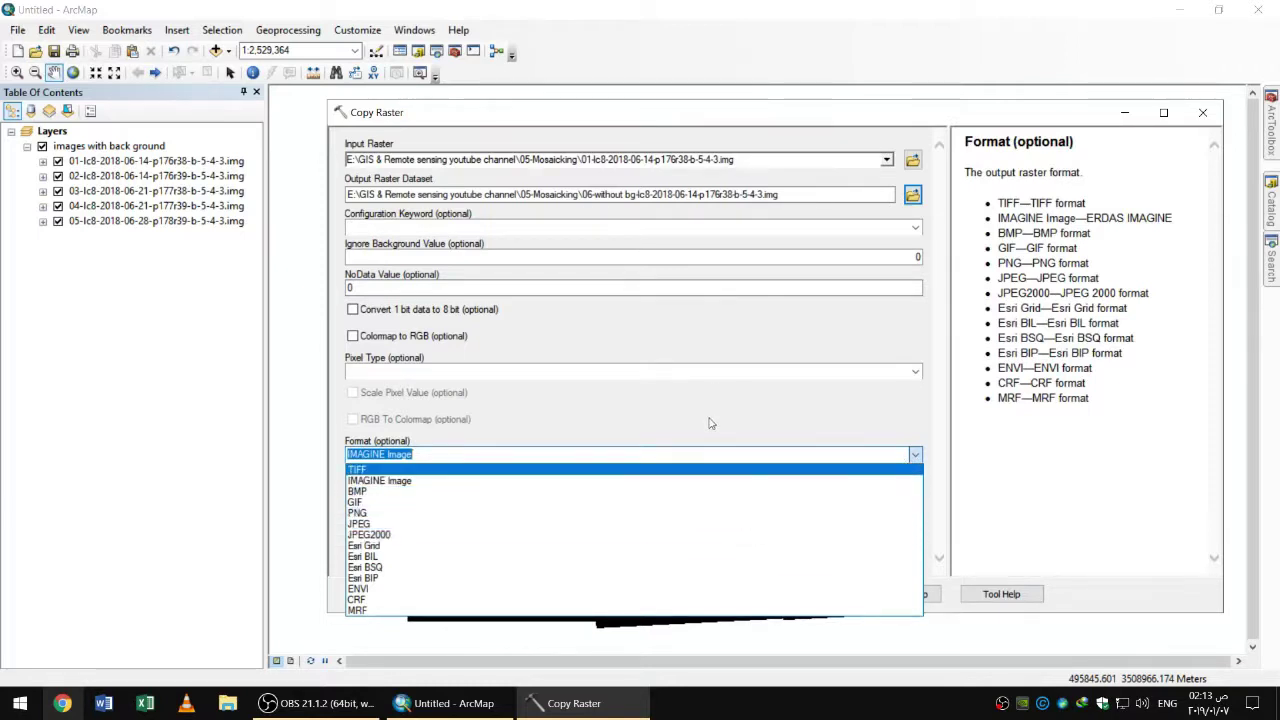
{"action": "left_click", "coordinate": [627, 482]}
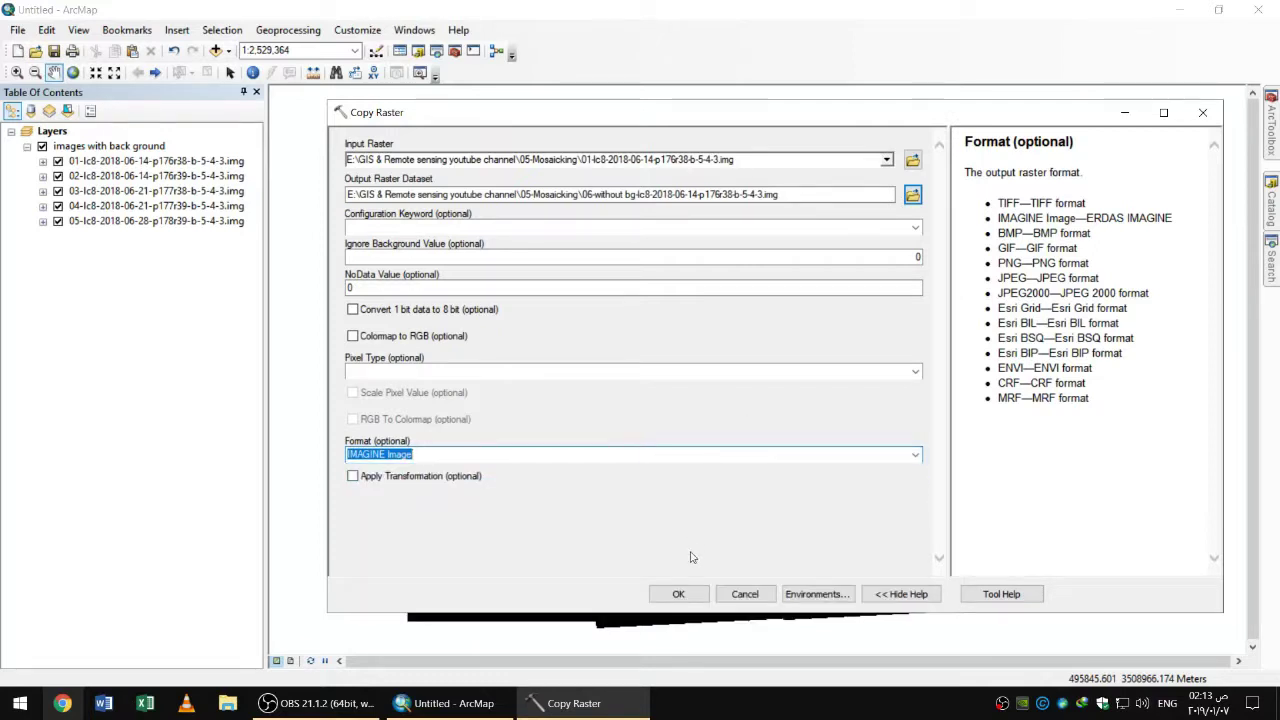
{"action": "left_click", "coordinate": [678, 594]}
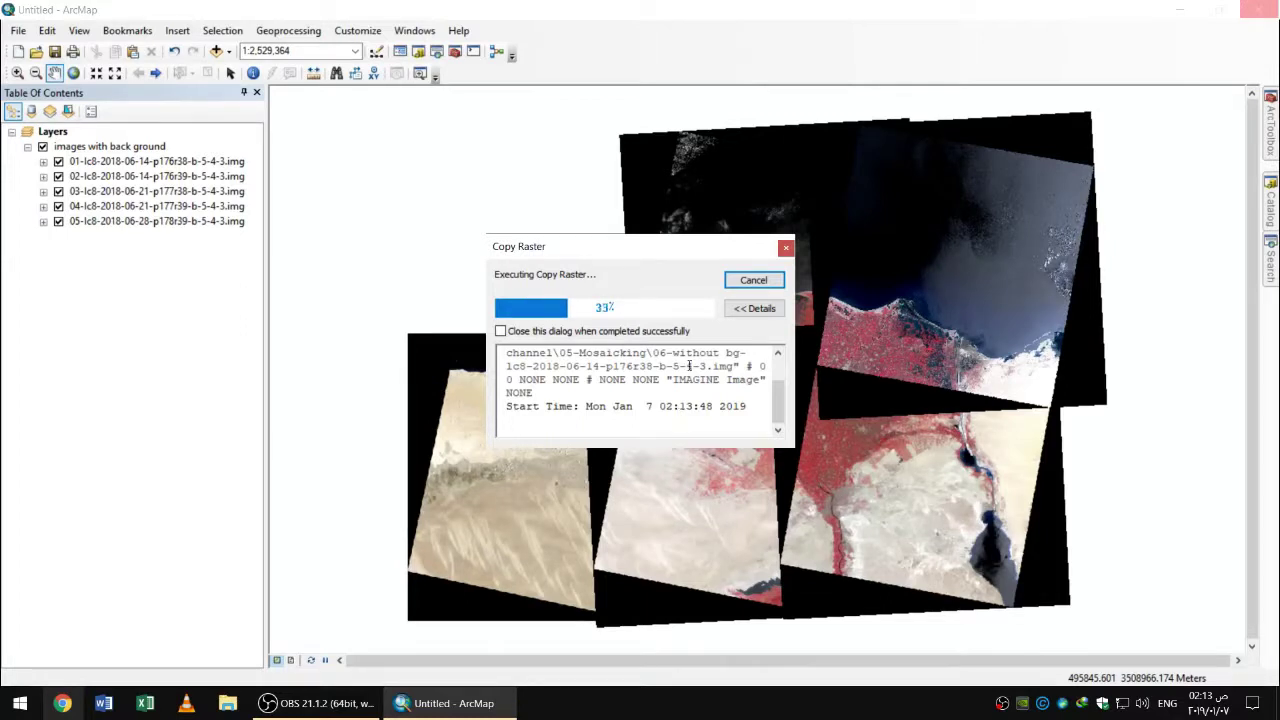
{"action": "mouse_move", "coordinate": [646, 252]}
{"action": "left_mouse_down"}
{"action": "mouse_move", "coordinate": [594, 238]}
{"action": "mouse_move", "coordinate": [586, 211]}
{"action": "mouse_move", "coordinate": [628, 237]}
{"action": "left_mouse_up"}
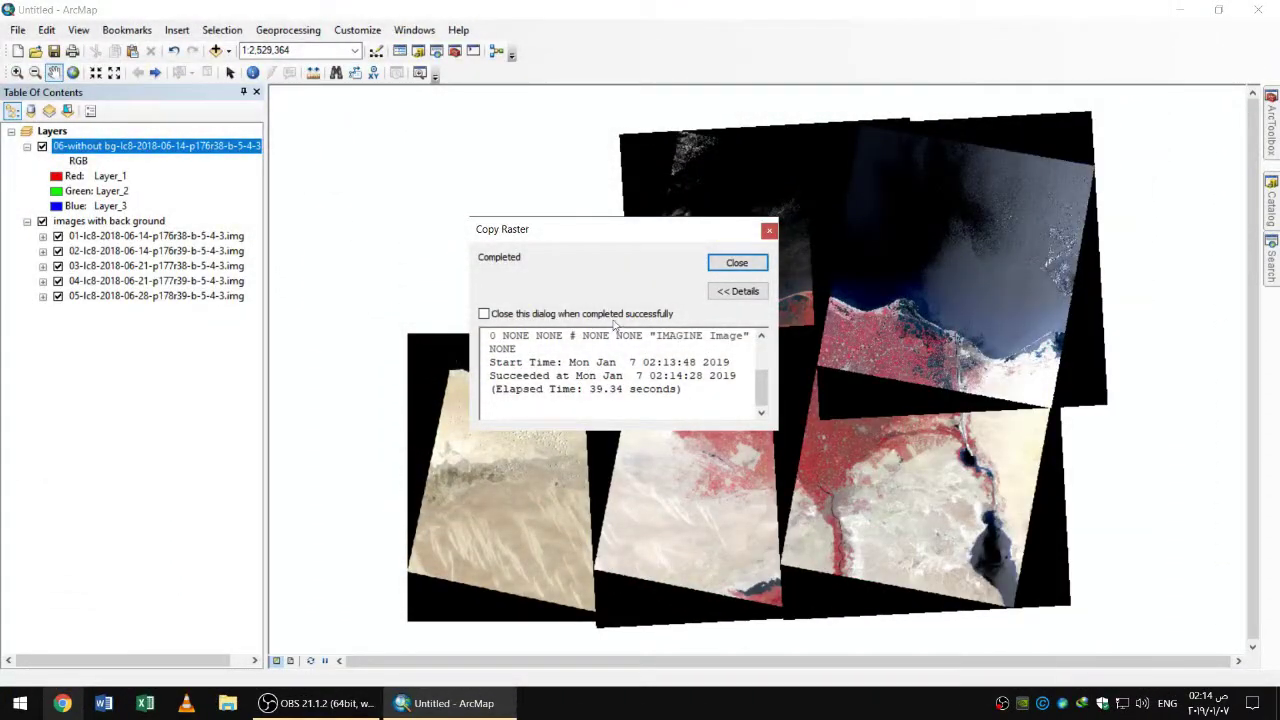
{"action": "left_click", "coordinate": [737, 263]}
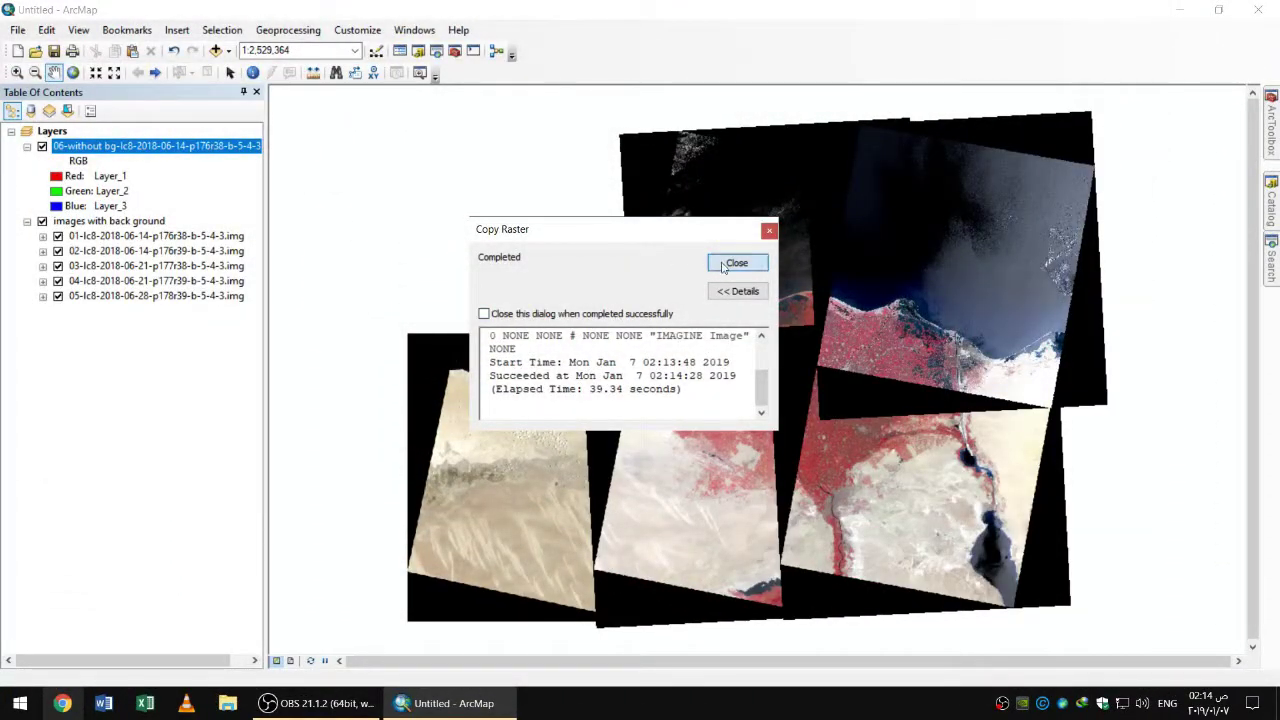
Step: Hide the 02, 03, 04 and 05 images in the "images with back ground" group
{"action": "left_click", "coordinate": [58, 250]}
{"action": "left_click", "coordinate": [58, 265]}
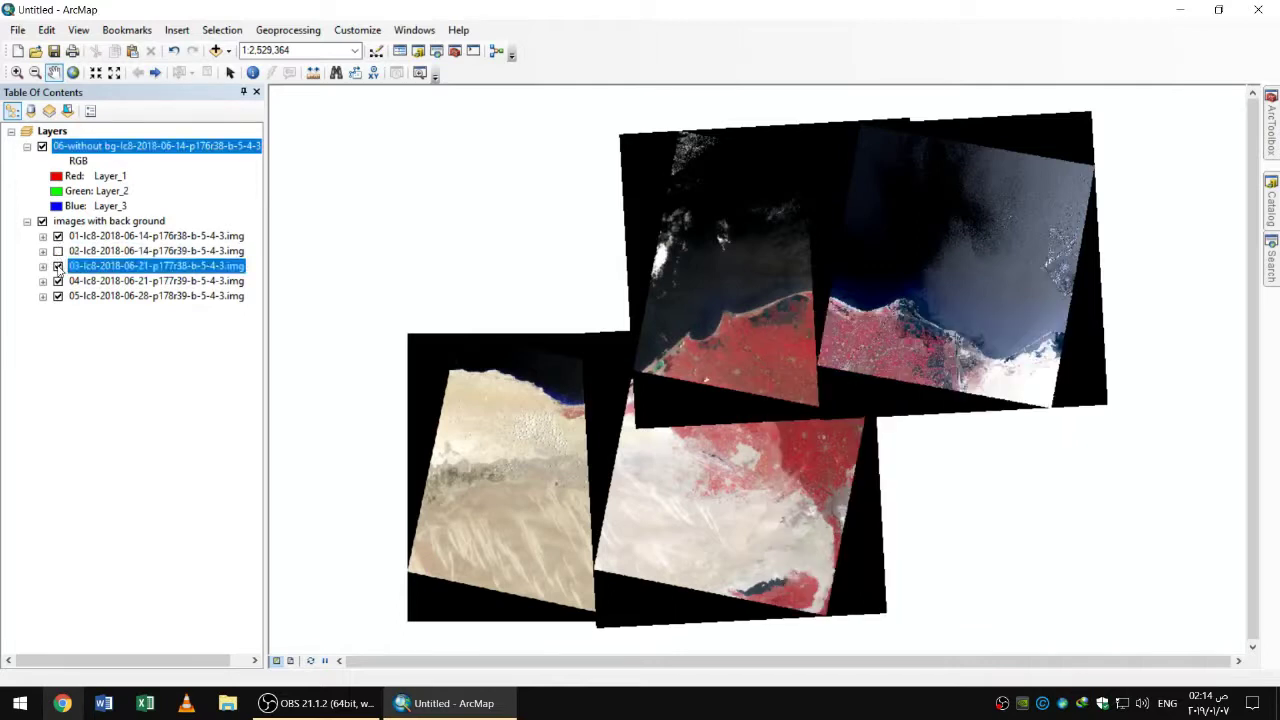
{"action": "left_click", "coordinate": [58, 280]}
{"action": "left_click", "coordinate": [58, 295]}
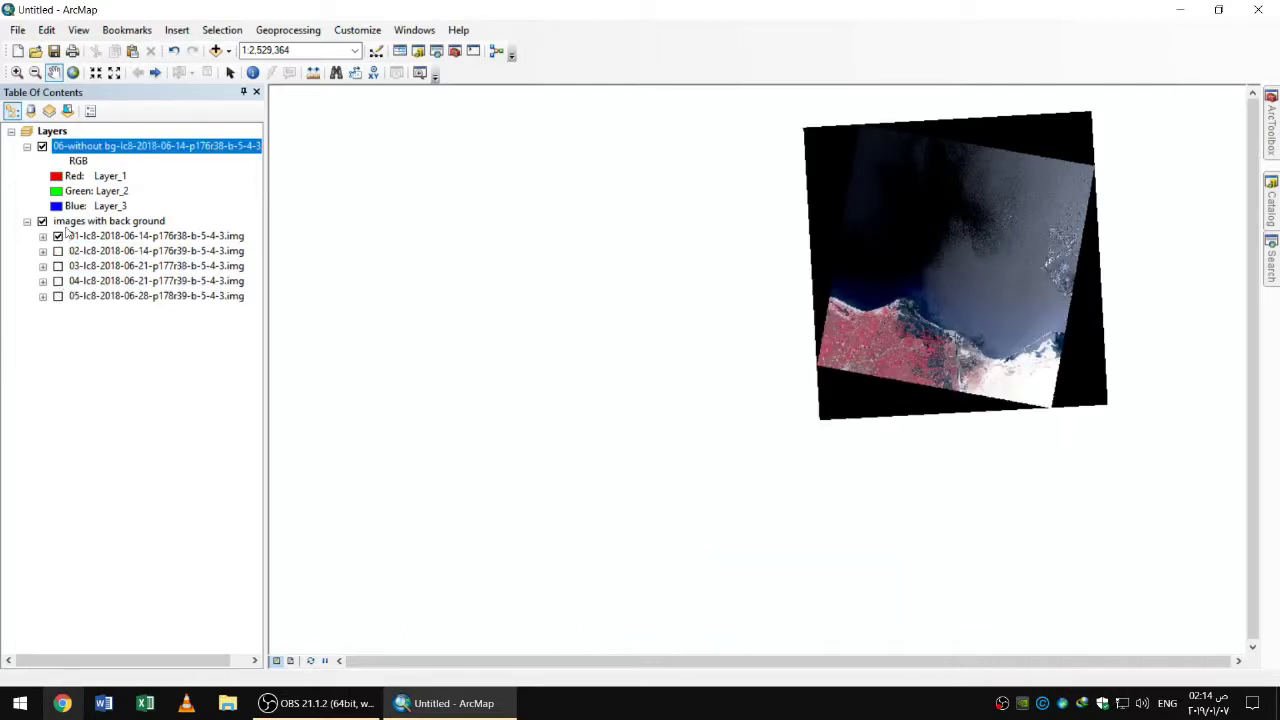
Step: Toggle the original 01 image's visibility to compare it with its copy, and zoom to the 06-without bg layer
{"action": "left_click", "coordinate": [58, 236]}
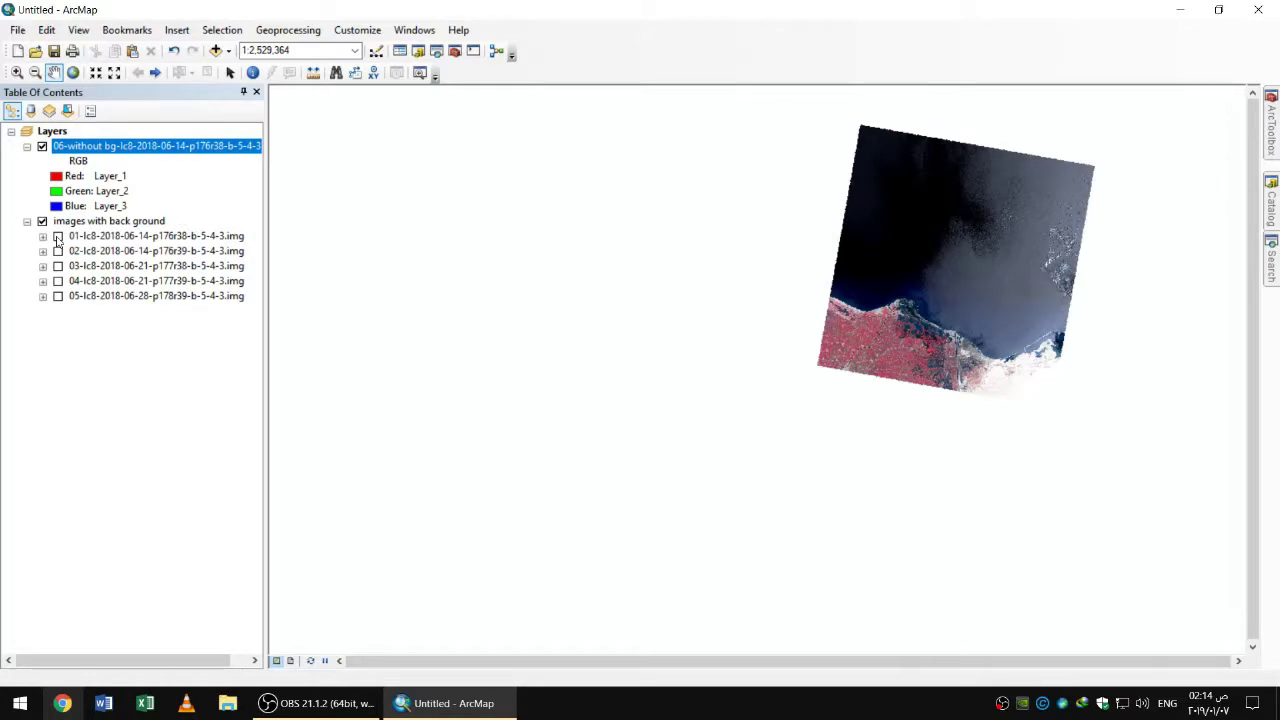
{"action": "left_click", "coordinate": [58, 237]}
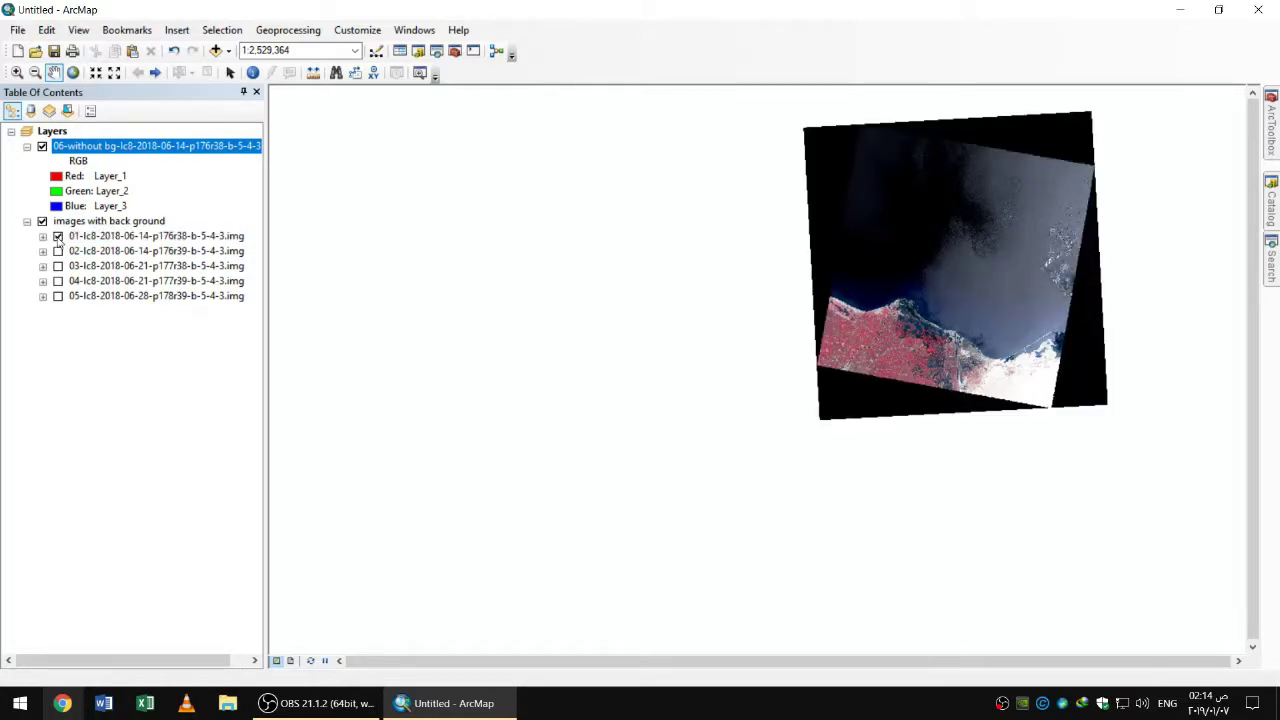
{"action": "left_click", "coordinate": [58, 237]}
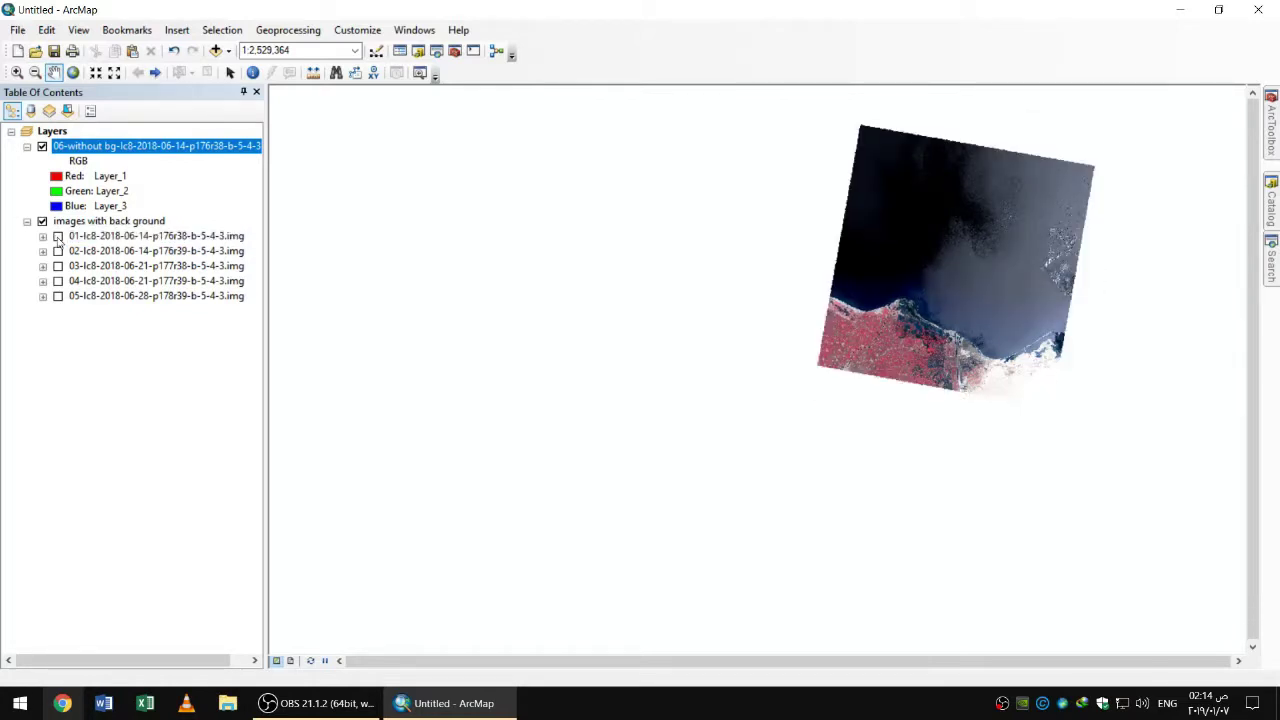
{"action": "left_click_drag", "start_coordinate": [703, 249], "coordinate": [560, 306]}
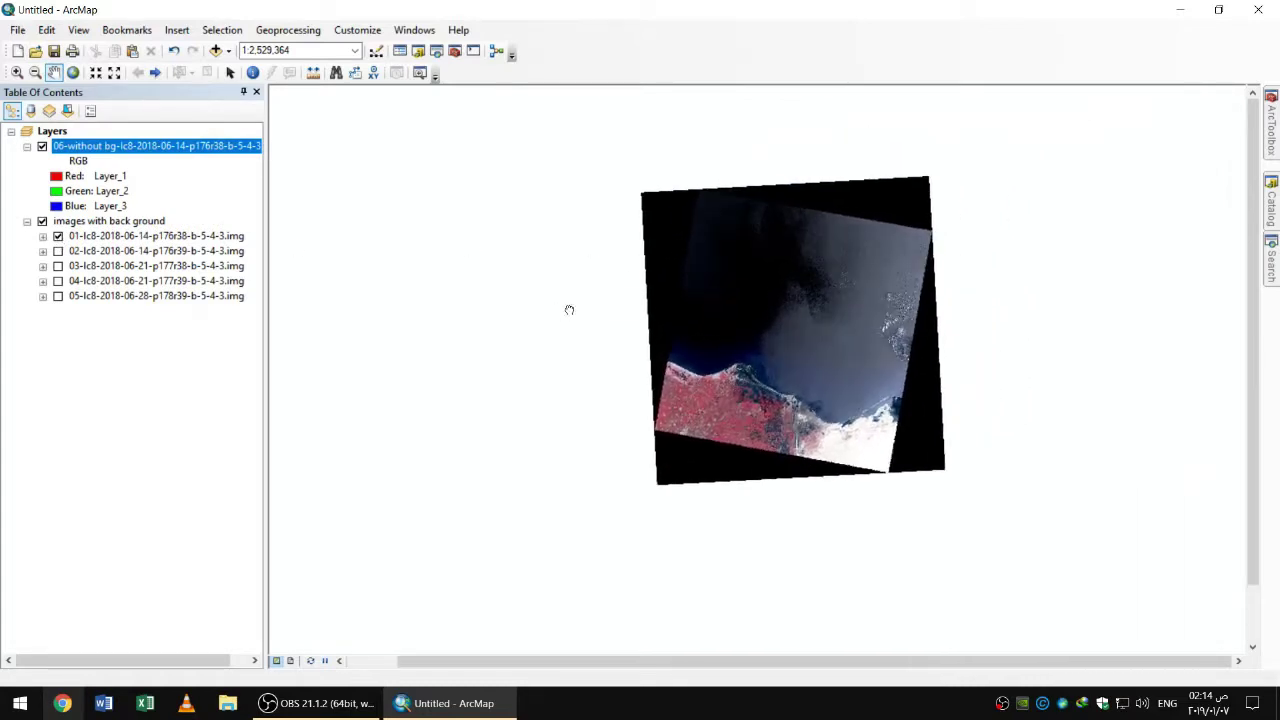
{"action": "scroll", "coordinate": [724, 292], "scroll_direction": "up", "scroll_amount": 2}
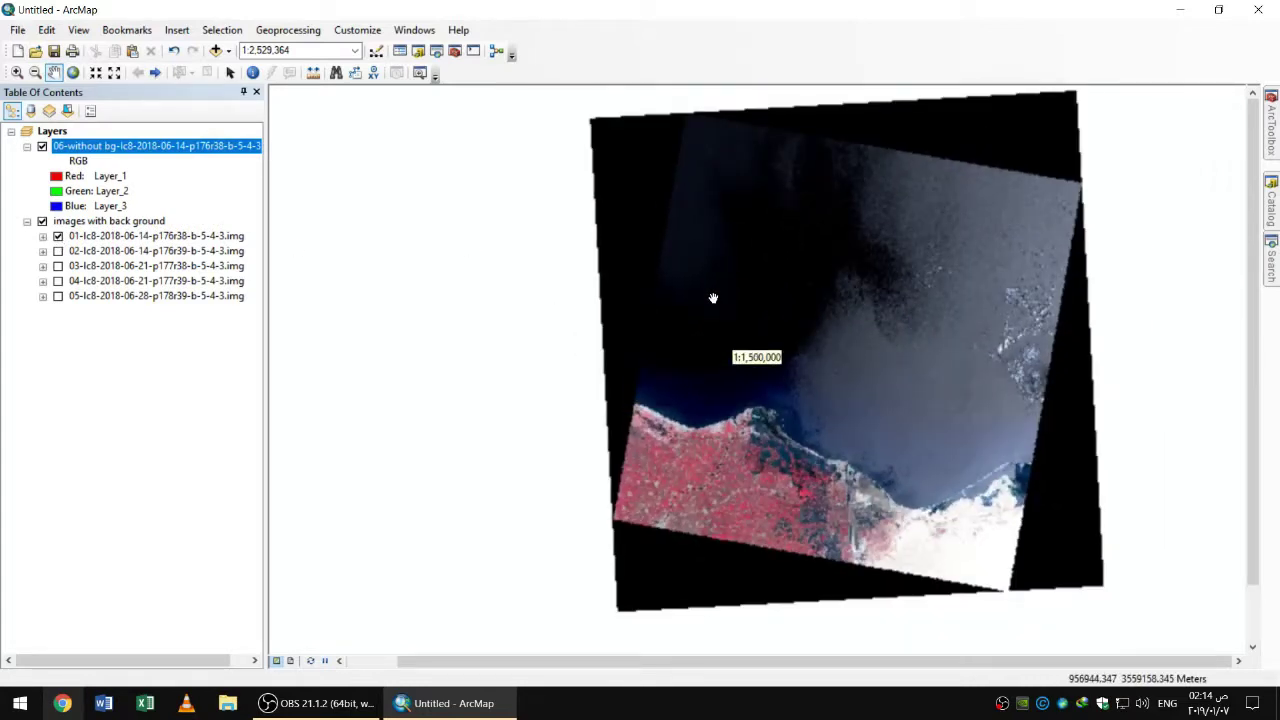
{"action": "right_click", "coordinate": [211, 148]}
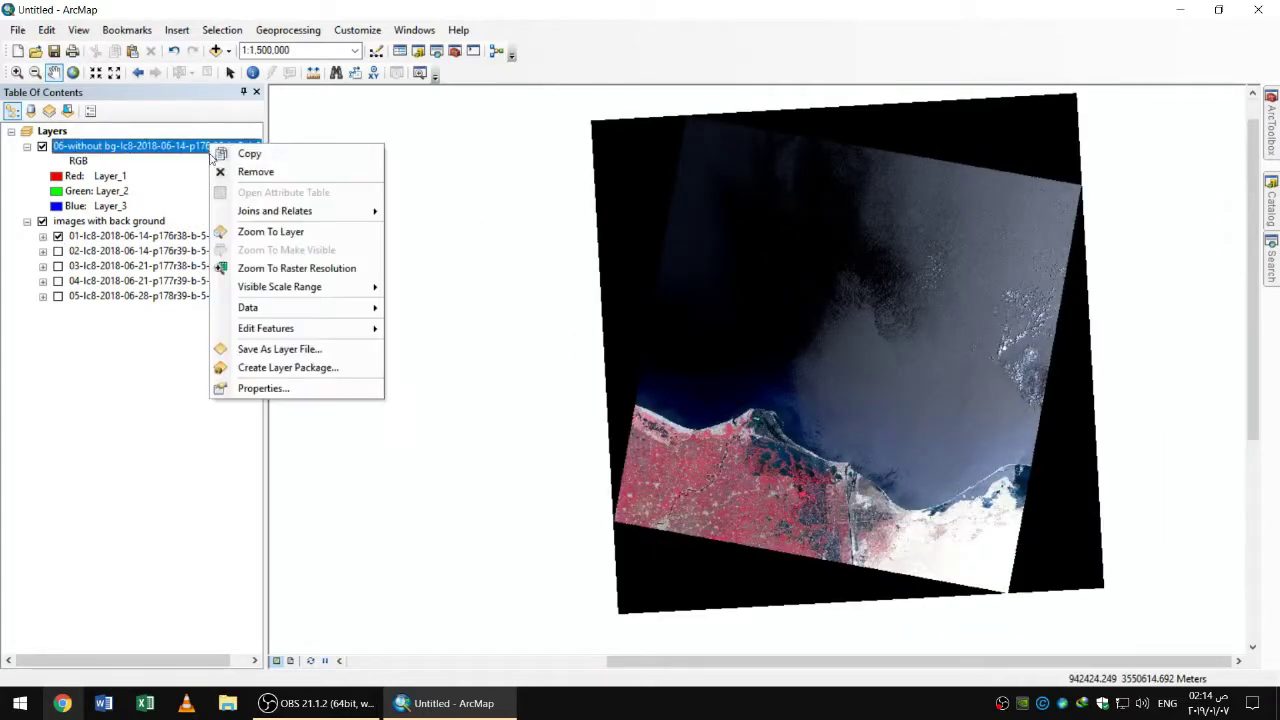
{"action": "left_click", "coordinate": [262, 232]}
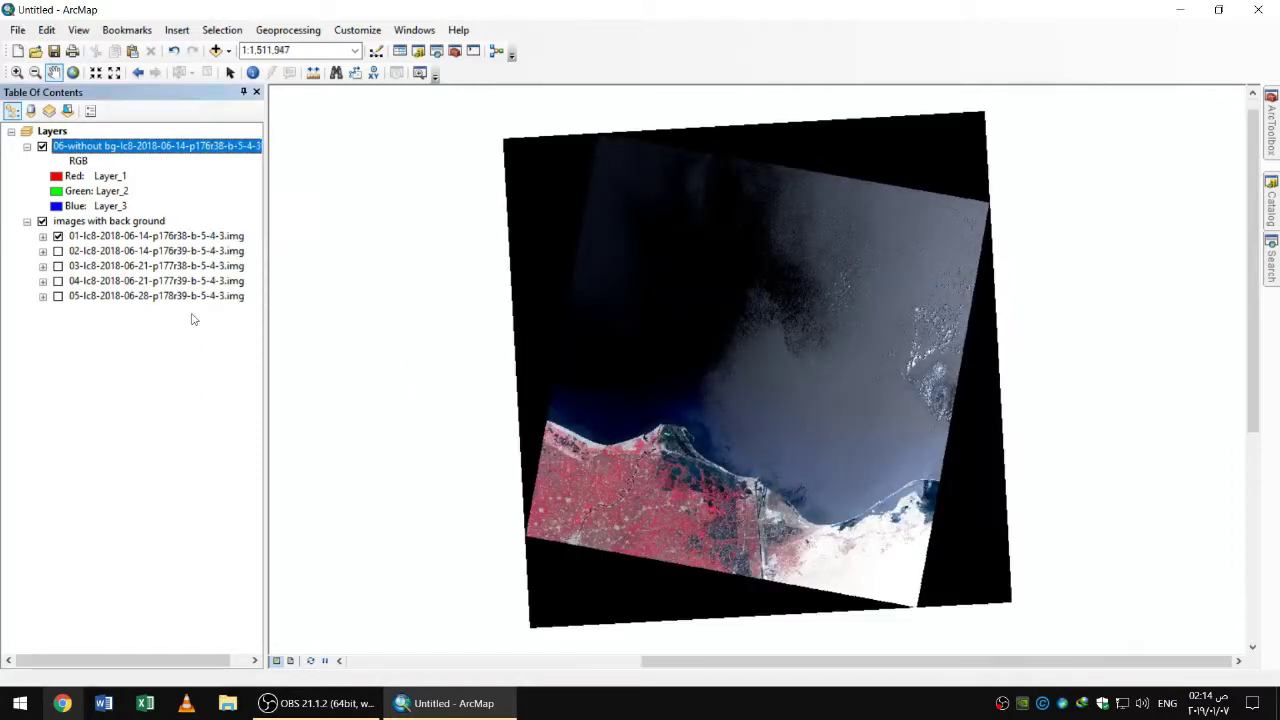
Step: Compare the original 01 image with the 06-without bg copy by toggling each one, leaving only the original displayed
{"action": "left_click", "coordinate": [57, 237]}
{"action": "left_click", "coordinate": [57, 237]}
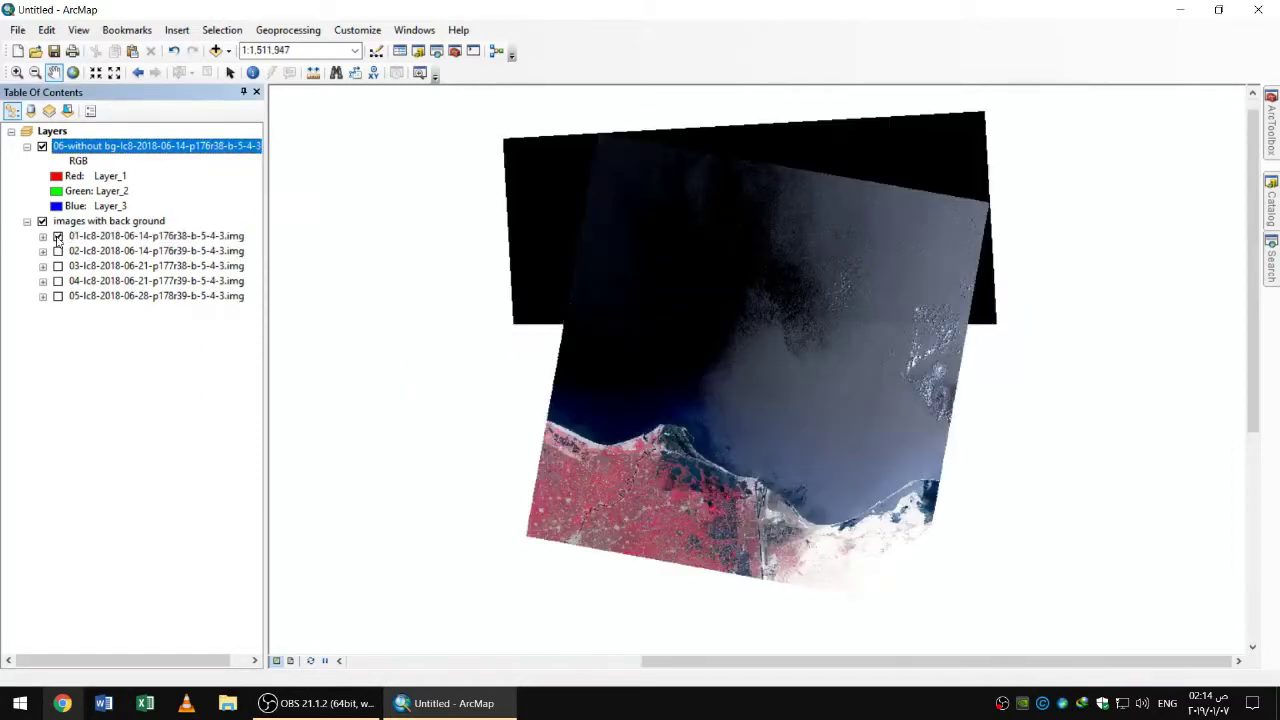
{"action": "left_click", "coordinate": [57, 237]}
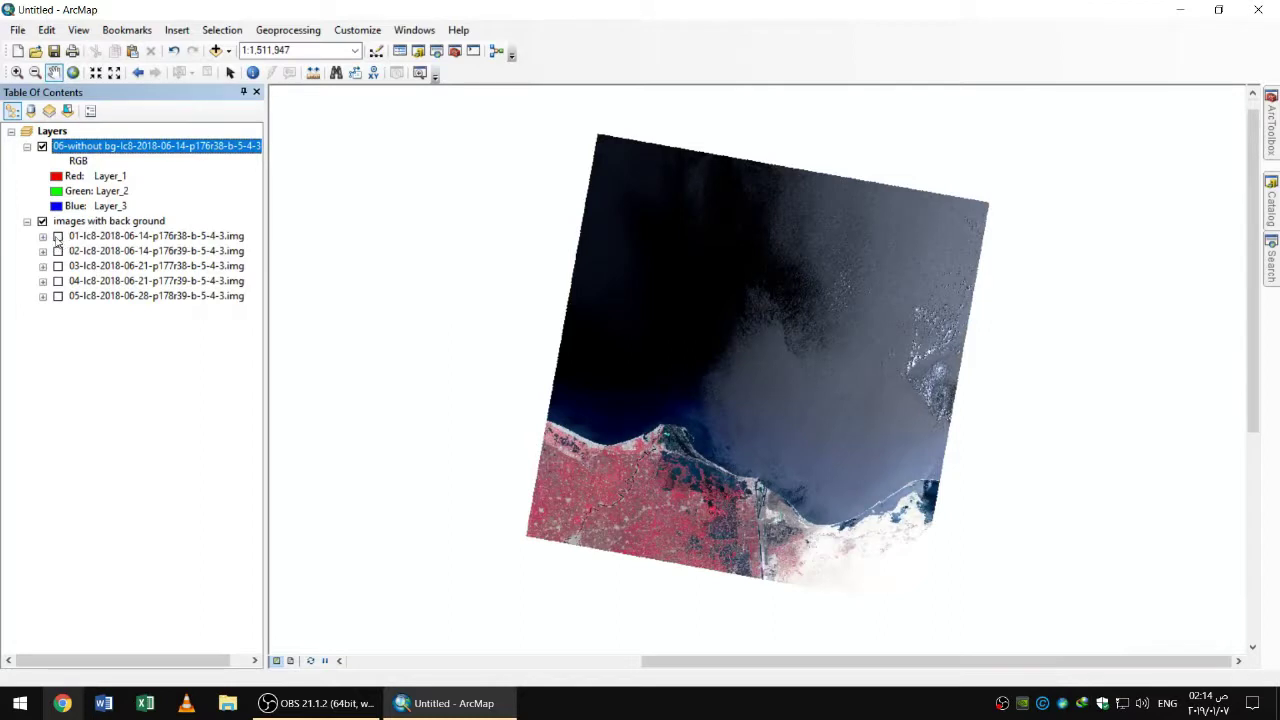
{"action": "left_click", "coordinate": [57, 237]}
{"action": "left_click", "coordinate": [42, 147]}
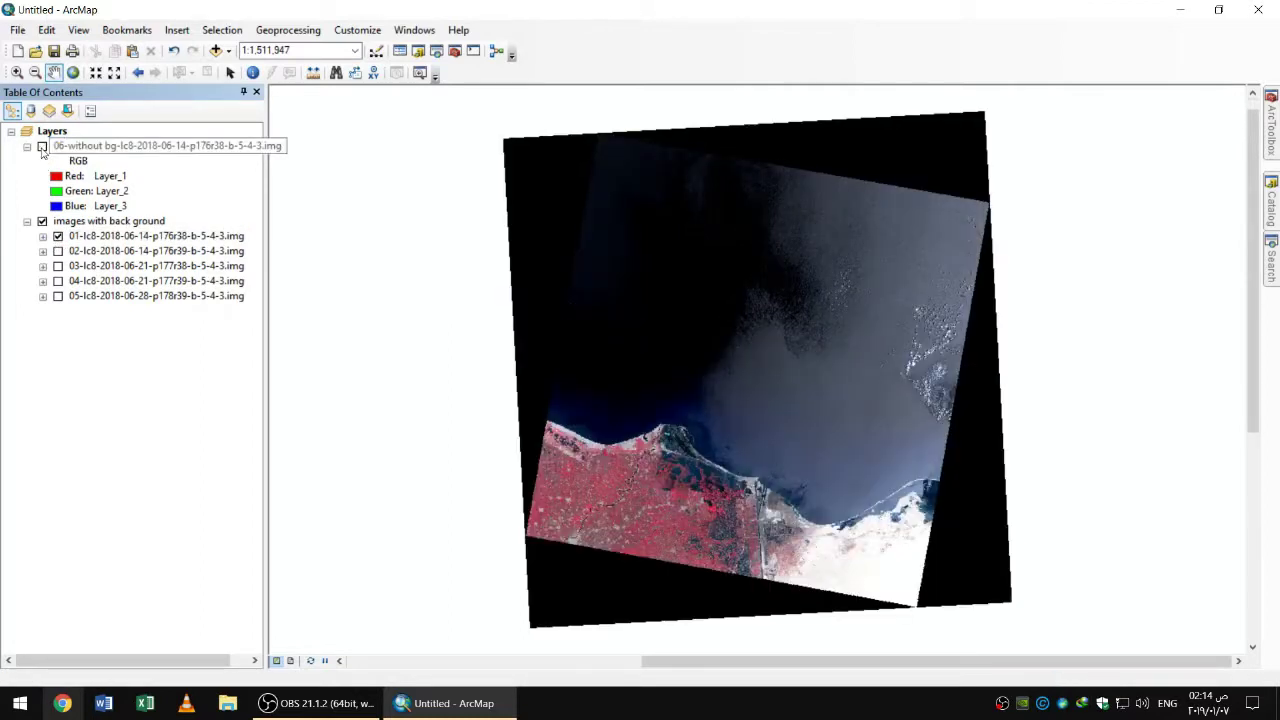
{"action": "left_click", "coordinate": [42, 152]}
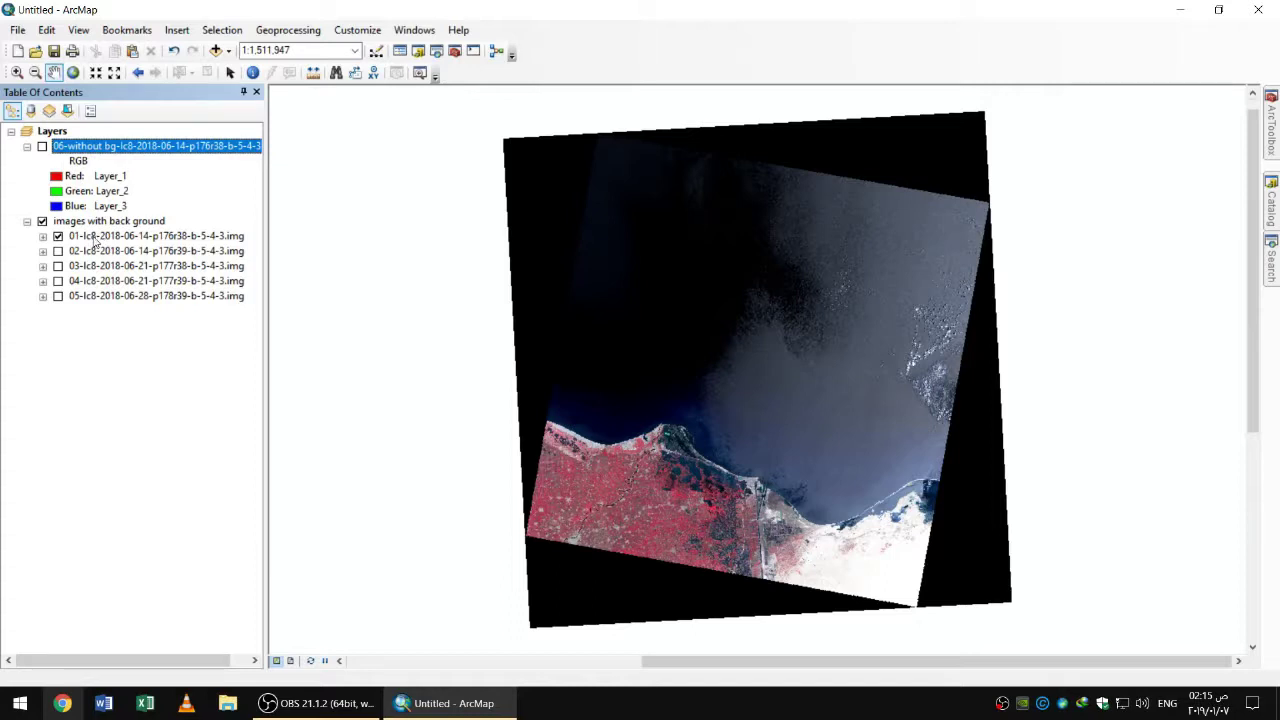
Step: Review the layer properties of the original 01 image, from the general and source information through to its symbology
{"action": "right_click", "coordinate": [95, 240]}
{"action": "left_click", "coordinate": [164, 478]}
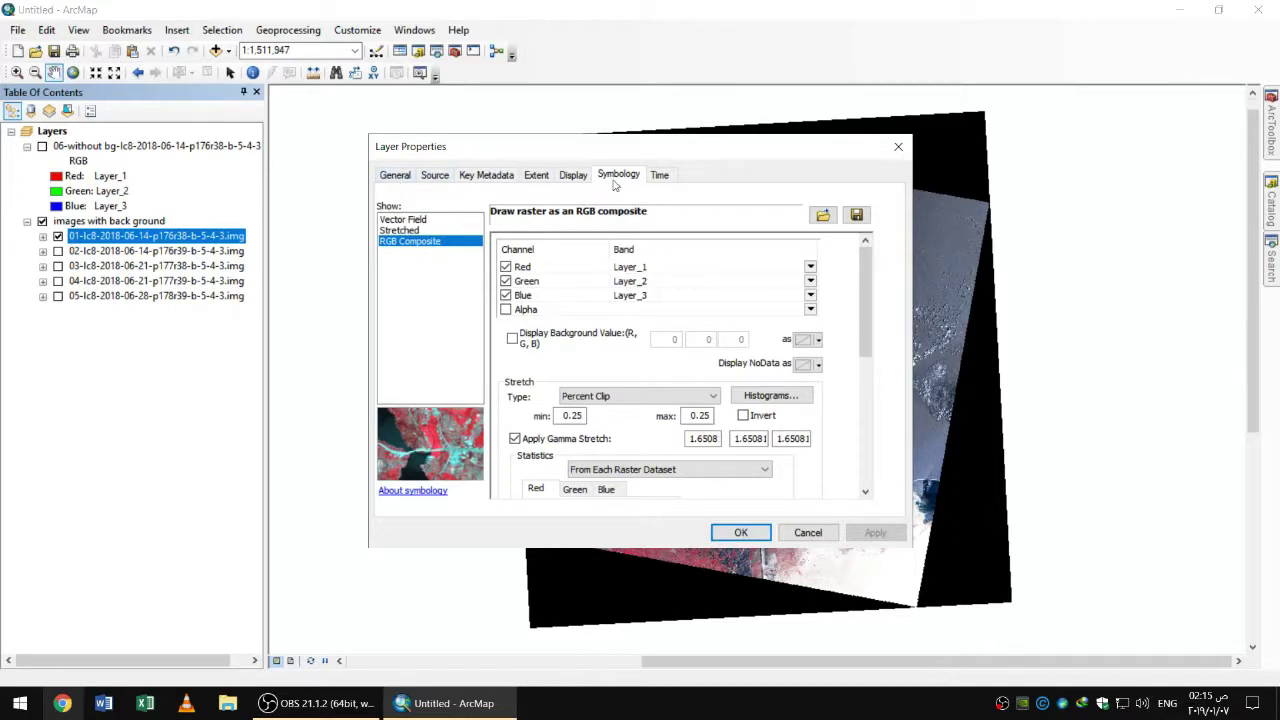
{"action": "left_click", "coordinate": [396, 180]}
{"action": "left_click", "coordinate": [436, 178]}
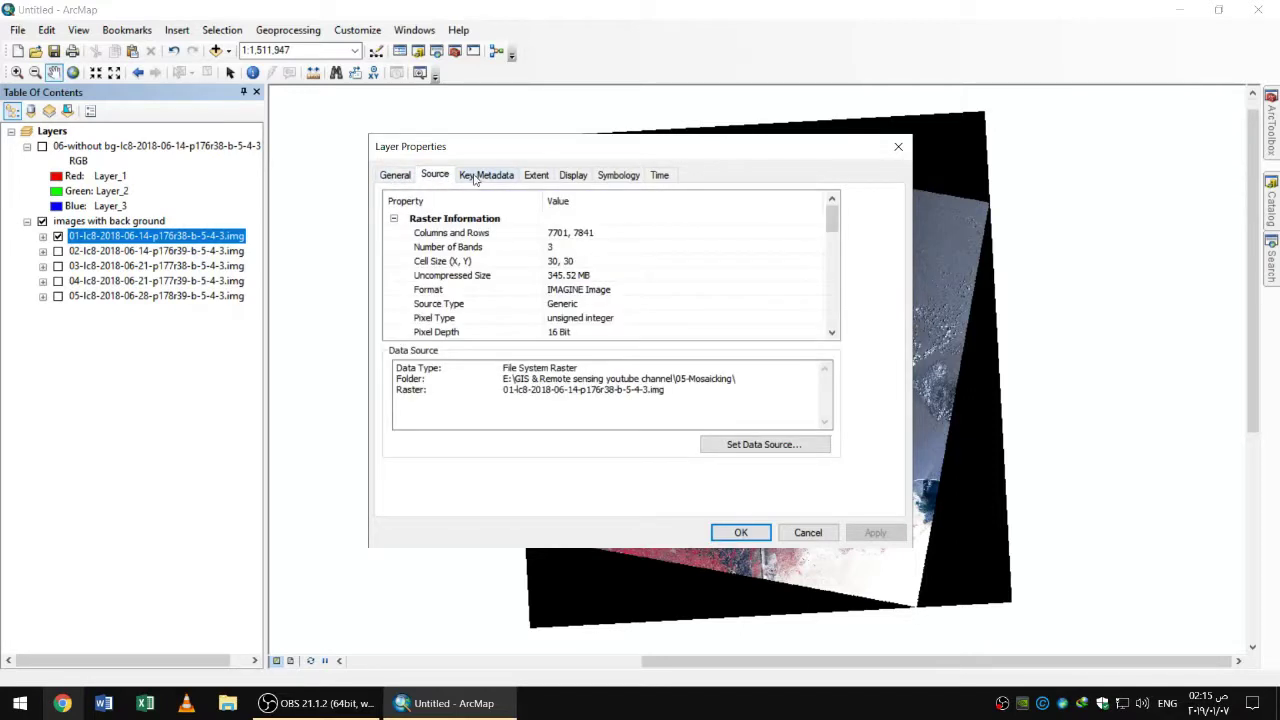
{"action": "left_click", "coordinate": [494, 176]}
{"action": "left_click", "coordinate": [546, 180]}
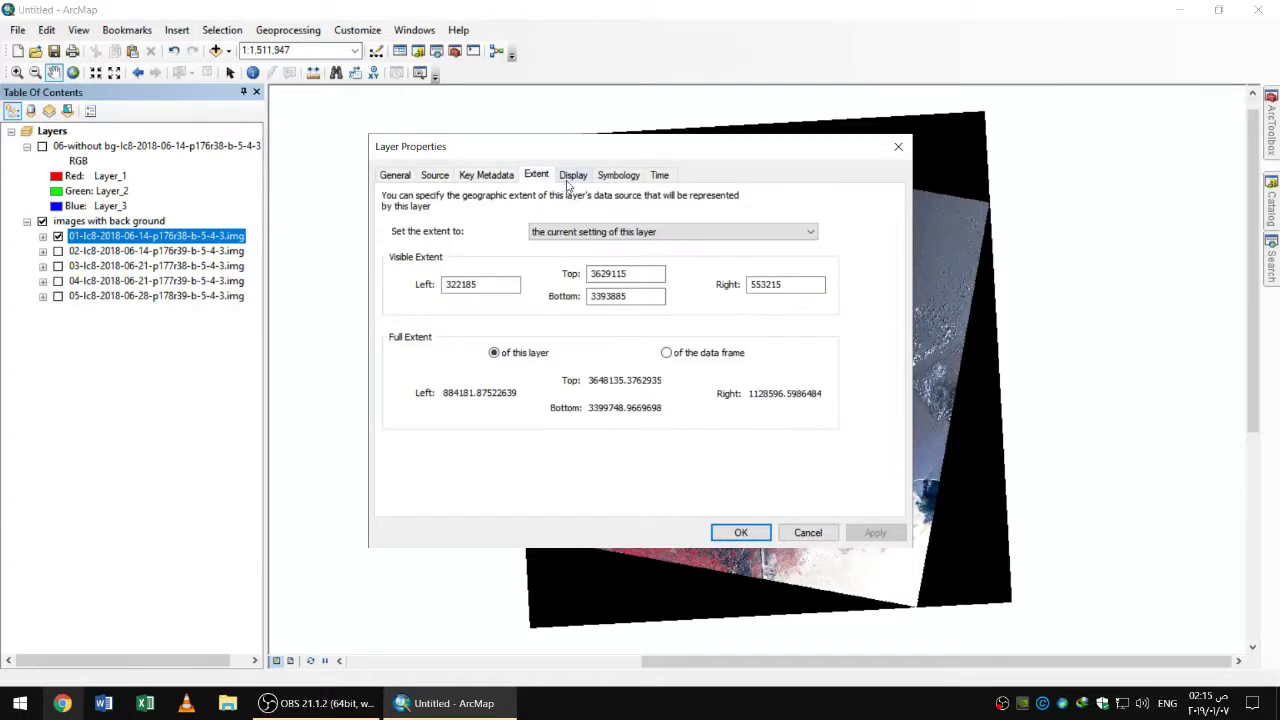
{"action": "left_click", "coordinate": [574, 182]}
{"action": "left_click", "coordinate": [622, 178]}
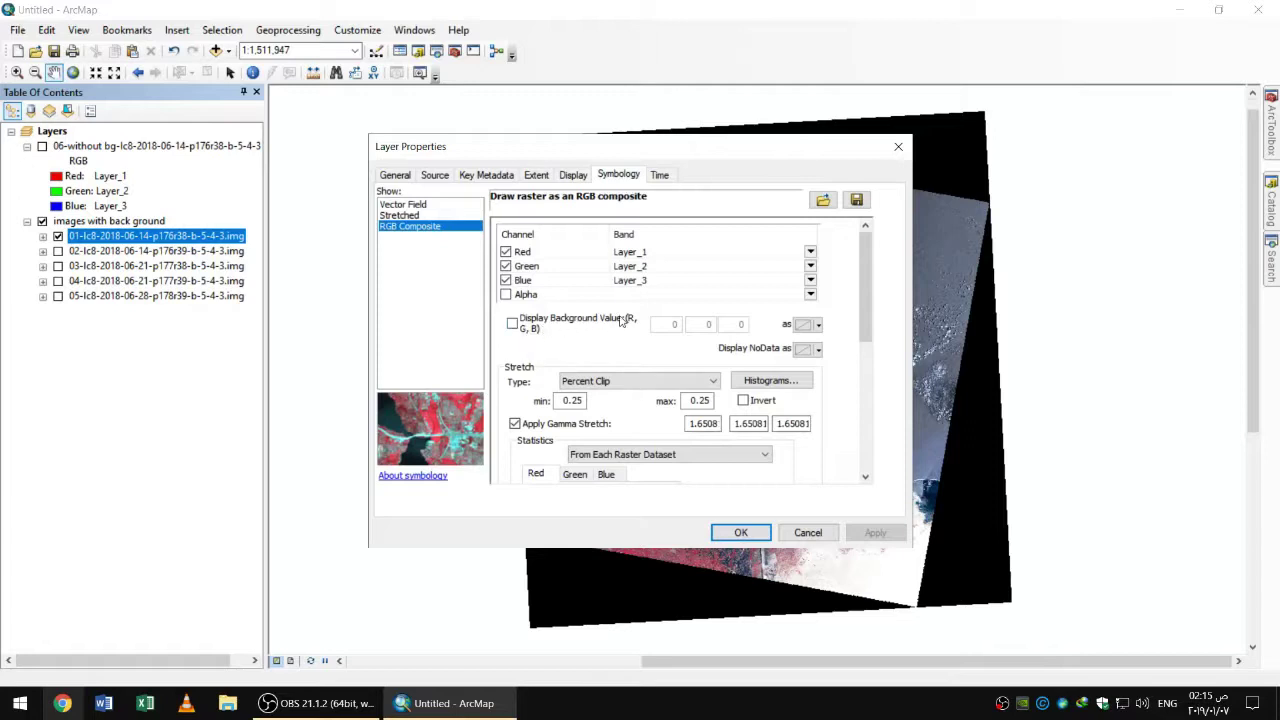
Step: Enable Display Background Value with 0, 0, 0 as no colour for the original 01 image and apply the symbology
{"action": "left_click", "coordinate": [512, 323]}
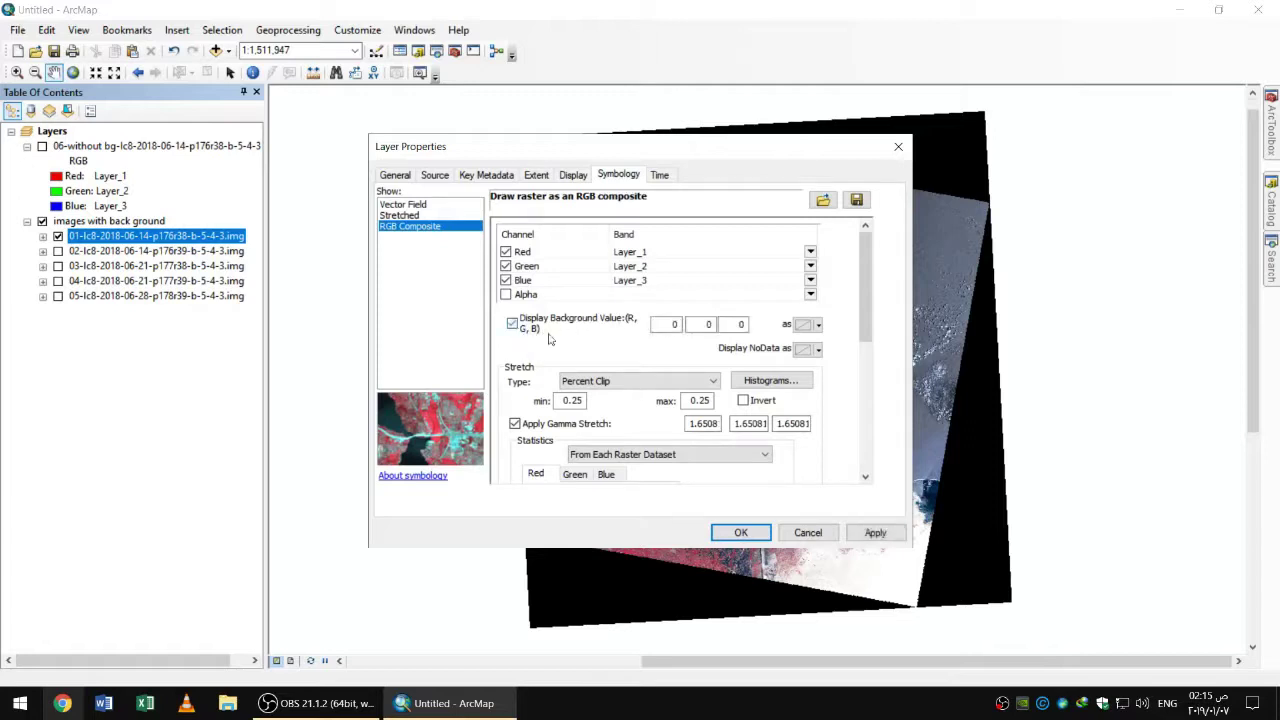
{"action": "left_click", "coordinate": [714, 329]}
{"action": "left_click", "coordinate": [875, 533]}
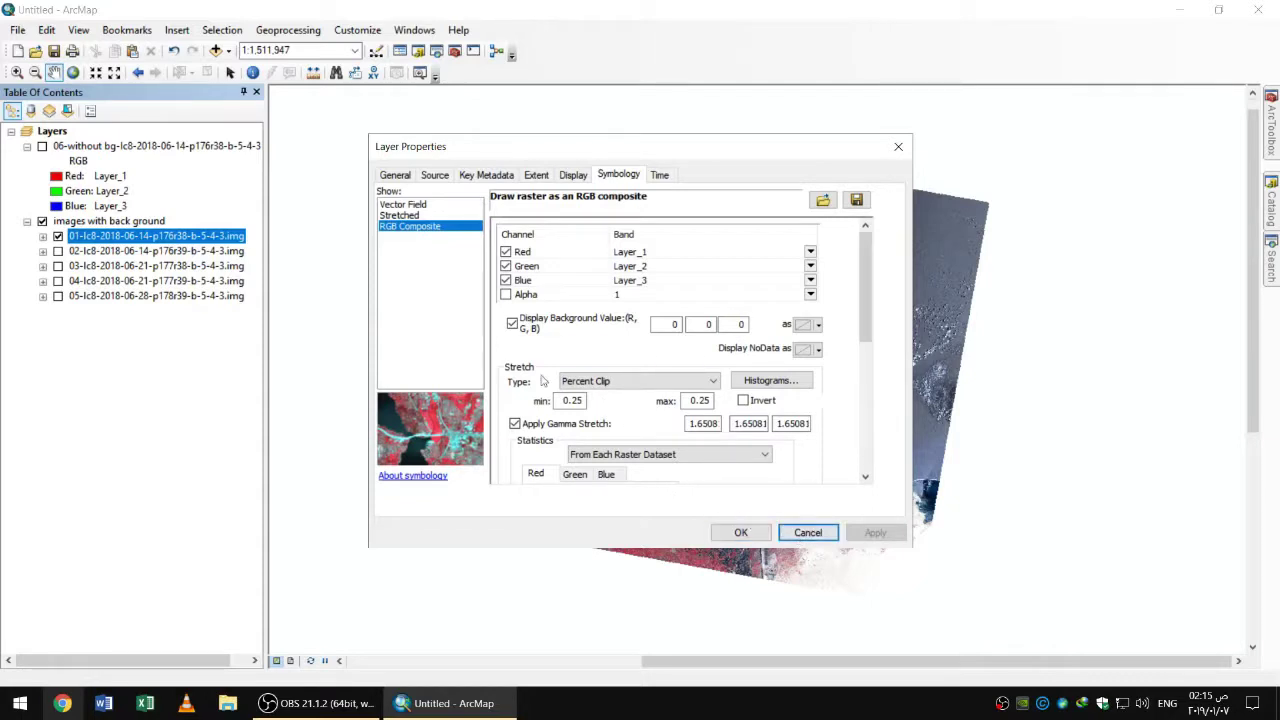
{"action": "left_click", "coordinate": [741, 532]}
{"action": "left_click", "coordinate": [125, 333]}
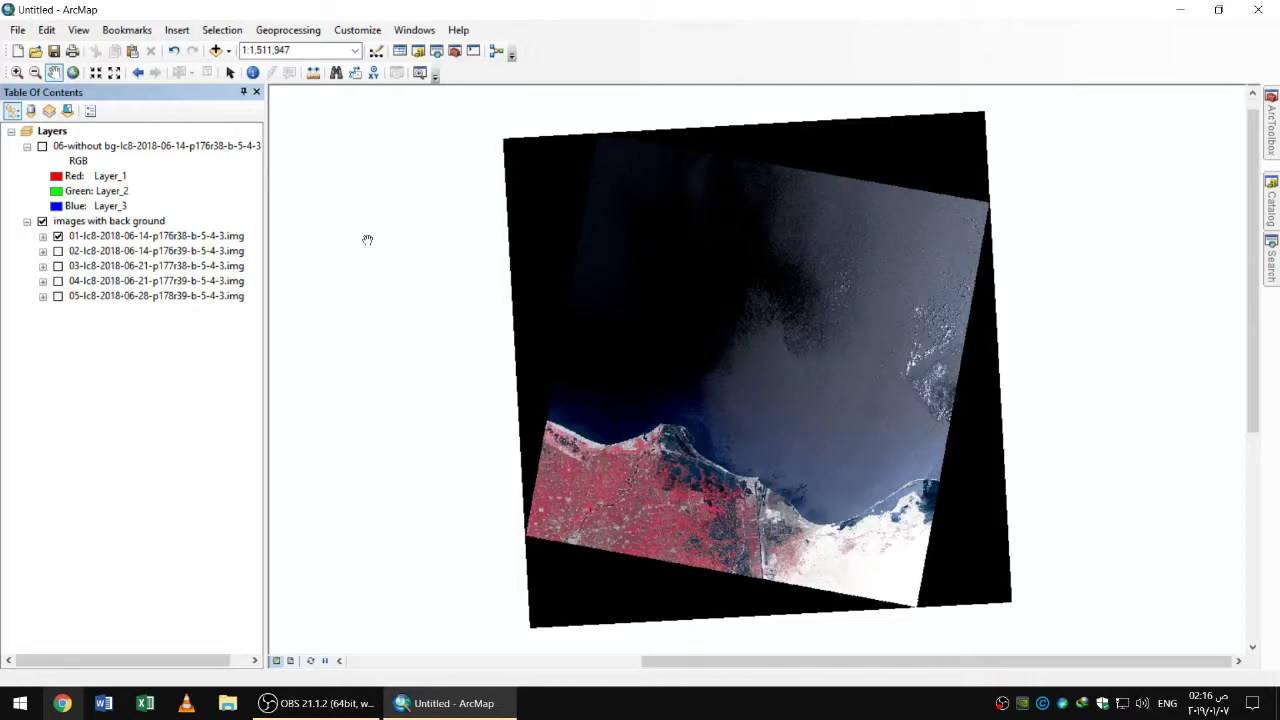
Step: Name the second image's output raster "07-with out bg-lc8-2018-06-14-p176r39-b-5-4-3.img" in the 05-Mosaicking folder and save that path
{"action": "scroll", "coordinate": [540, 332], "scroll_direction": "up", "scroll_amount": 2}
{"action": "right_click", "coordinate": [84, 221]}
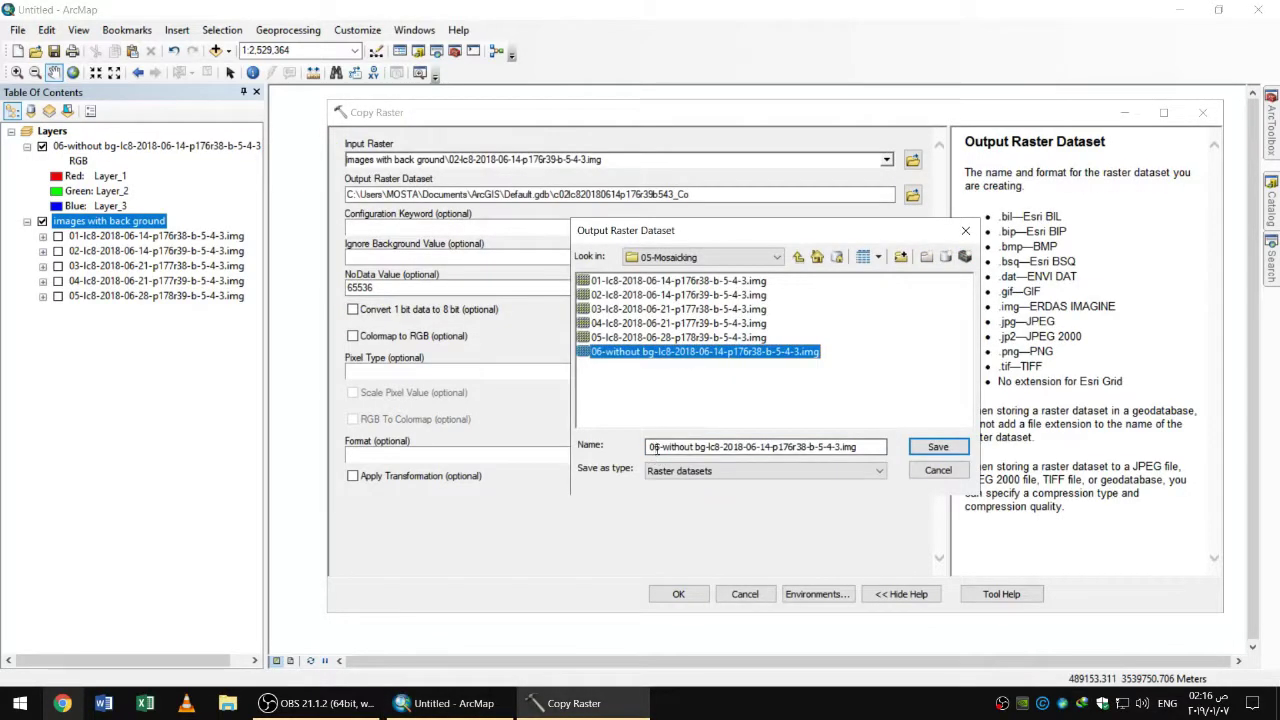
{"action": "left_click", "coordinate": [678, 294]}
{"action": "left_click", "coordinate": [660, 447]}
{"action": "key", "text": "BackSpace"}
{"action": "type", "text": "7"}
{"action": "type", "text": "-"}
{"action": "type", "text": "with out b"}
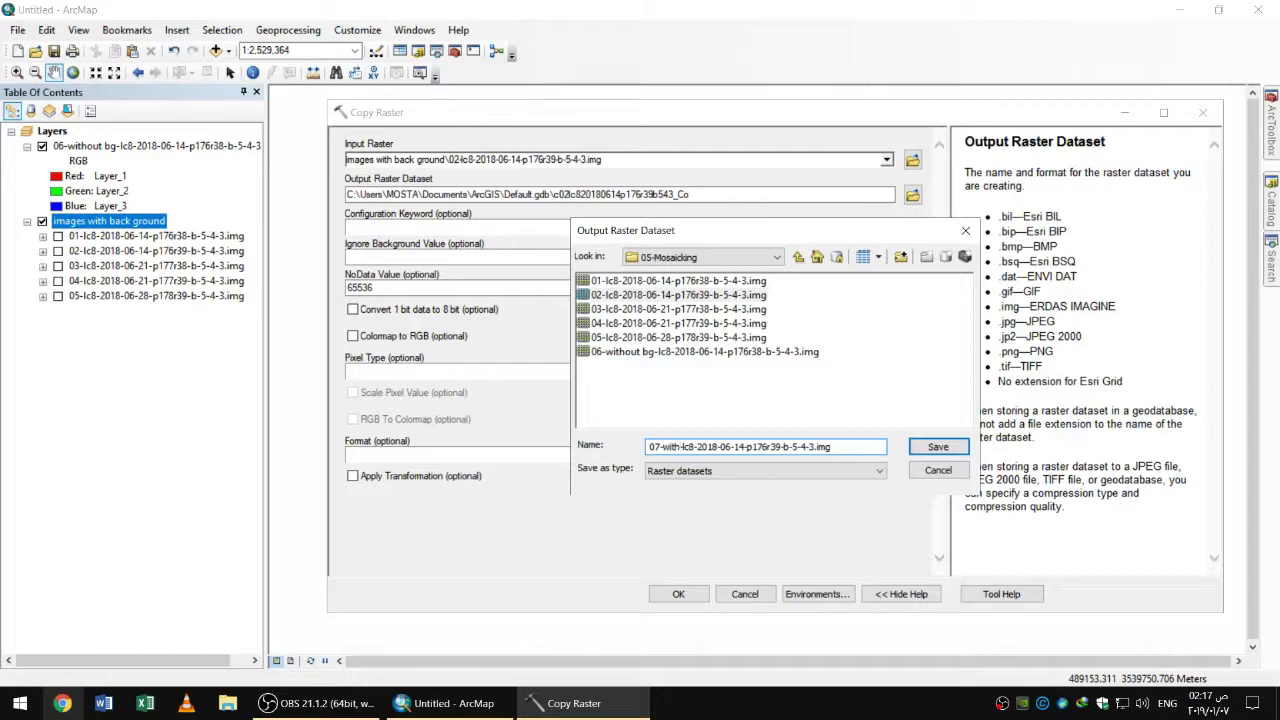
{"action": "type", "text": "g"}
{"action": "key", "text": "Return"}
Step: Set the Ignore Background Value and NoData Value to 0 and run the raster copy of the 02 image
{"action": "left_click", "coordinate": [521, 257]}
{"action": "left_click", "coordinate": [521, 287]}
{"action": "left_click", "coordinate": [678, 594]}
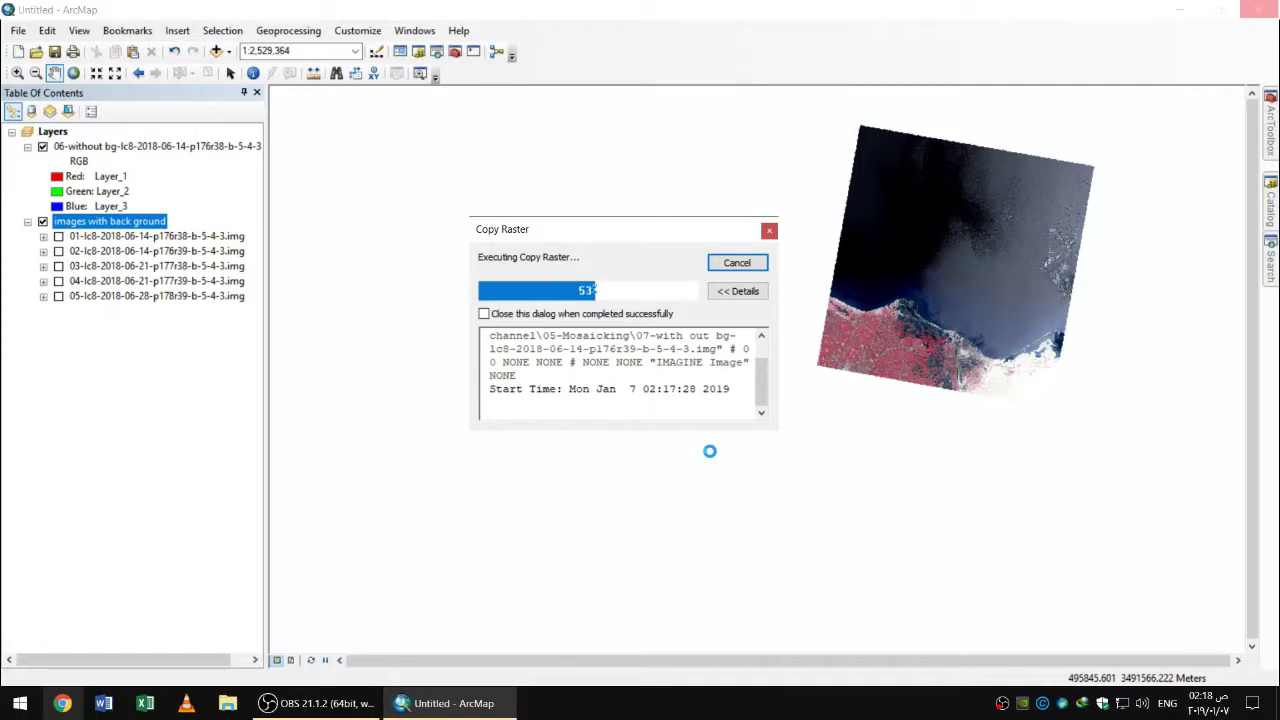
{"action": "left_click", "coordinate": [737, 262]}
Step: Start another Copy Raster with 03-lc8-2018-06-21-p177r38-b-5-4-3.img from the "images with back ground" group as the input raster
{"action": "mouse_move", "coordinate": [1276, 127]}
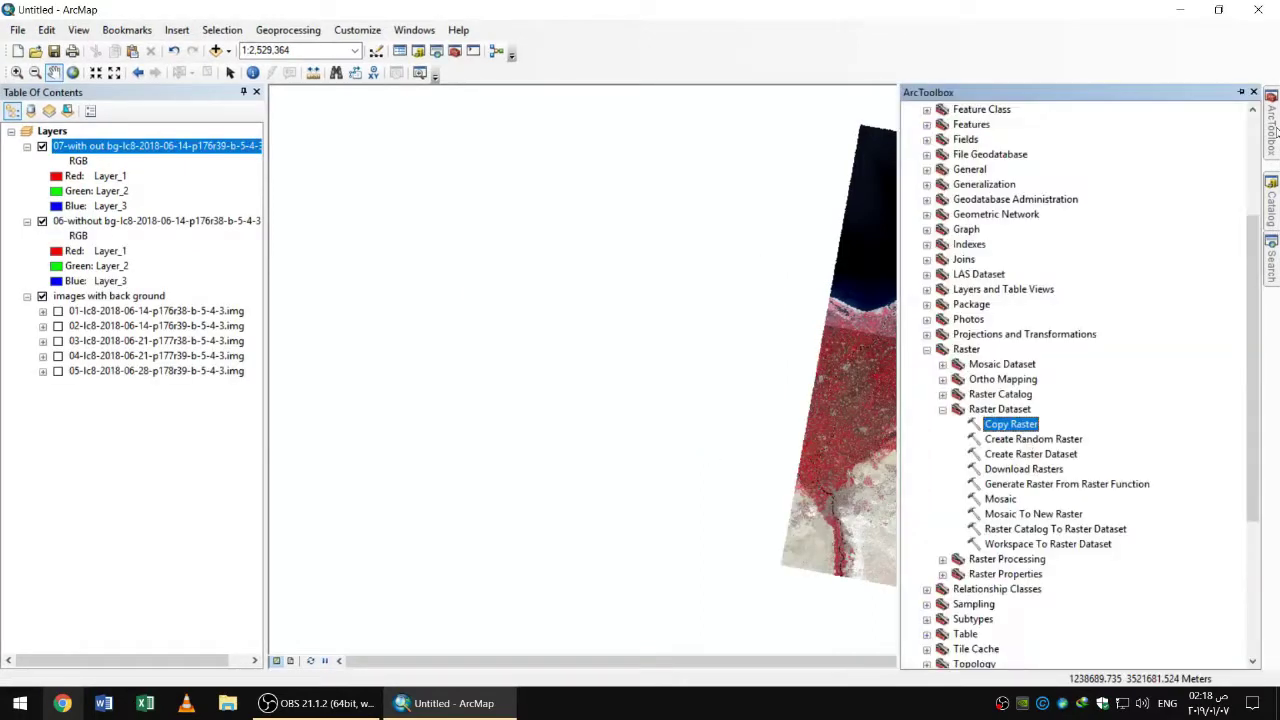
{"action": "double_click", "coordinate": [1012, 424]}
{"action": "left_click", "coordinate": [886, 160]}
{"action": "left_click", "coordinate": [490, 251]}
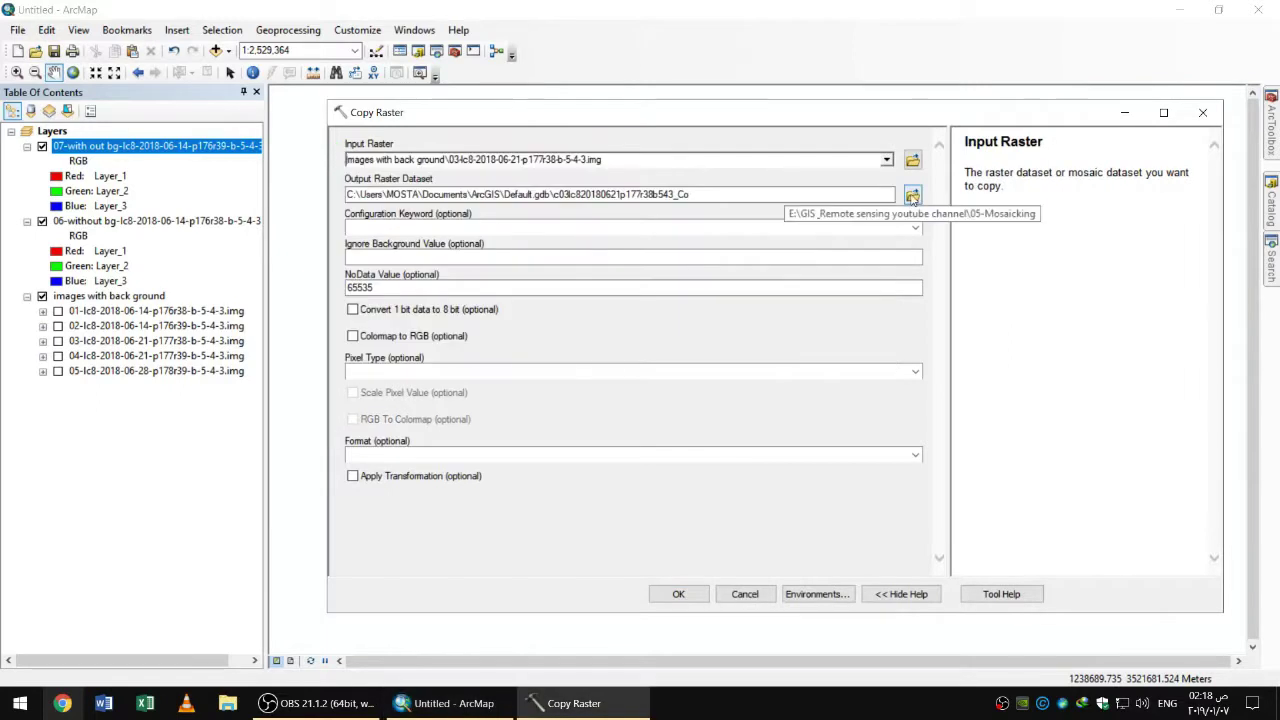
Step: Name the output raster "08-with out bg-lc8-2018-06-21-p177r38-b-5-4-3.img" in the 05-Mosaicking folder and save that path
{"action": "left_click", "coordinate": [912, 196]}
{"action": "left_click", "coordinate": [678, 309]}
{"action": "left_click_drag", "start_coordinate": [649, 446], "coordinate": [664, 446]}
{"action": "type", "text": "08-with "}
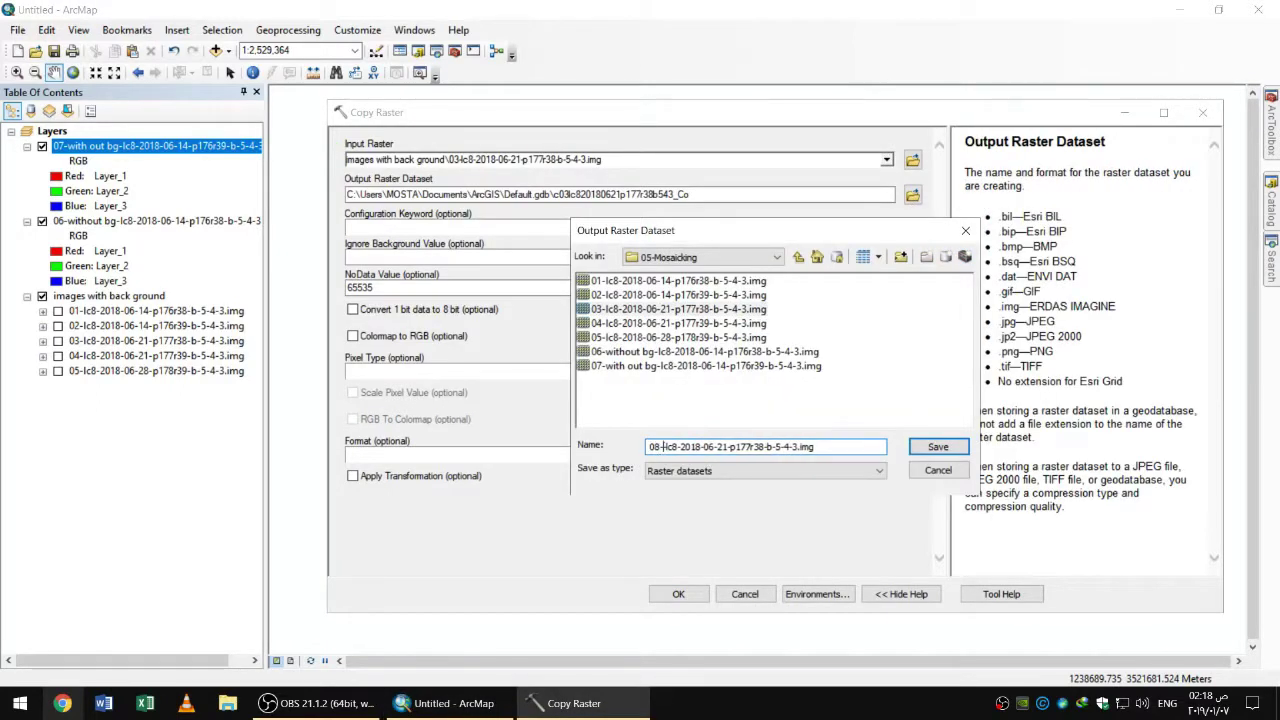
{"action": "type", "text": "out bg"}
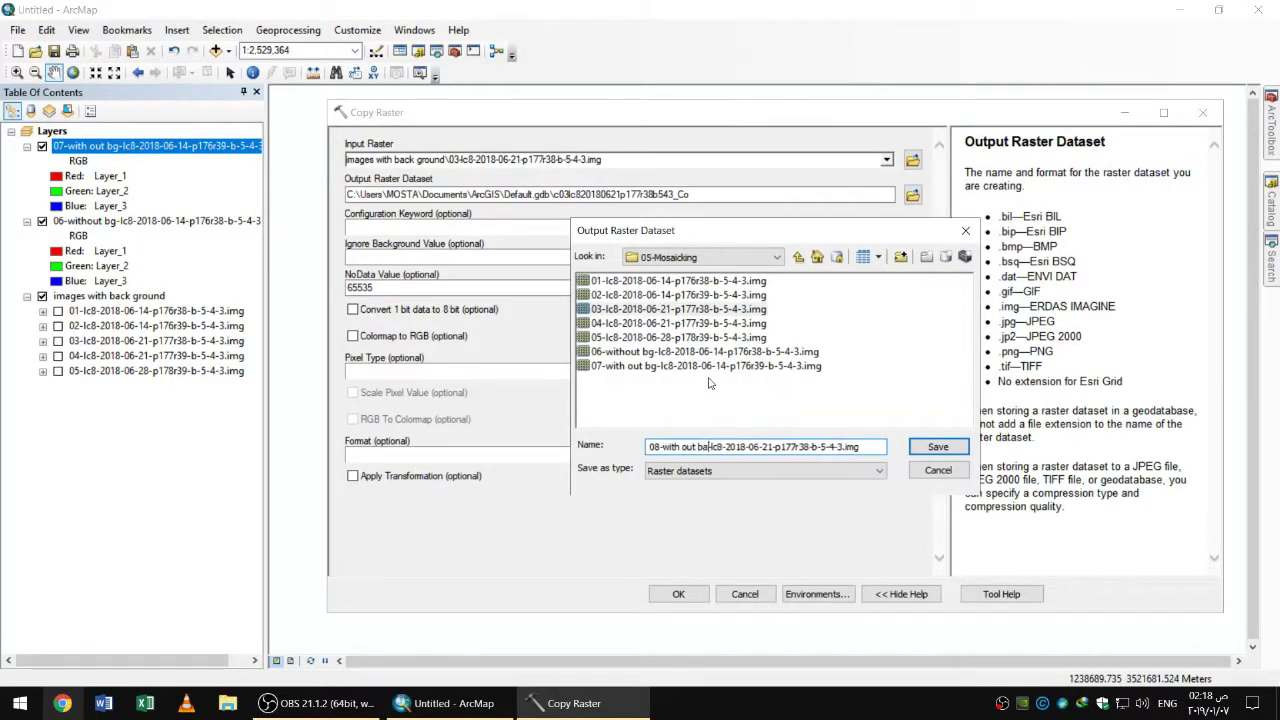
{"action": "left_click", "coordinate": [956, 447]}
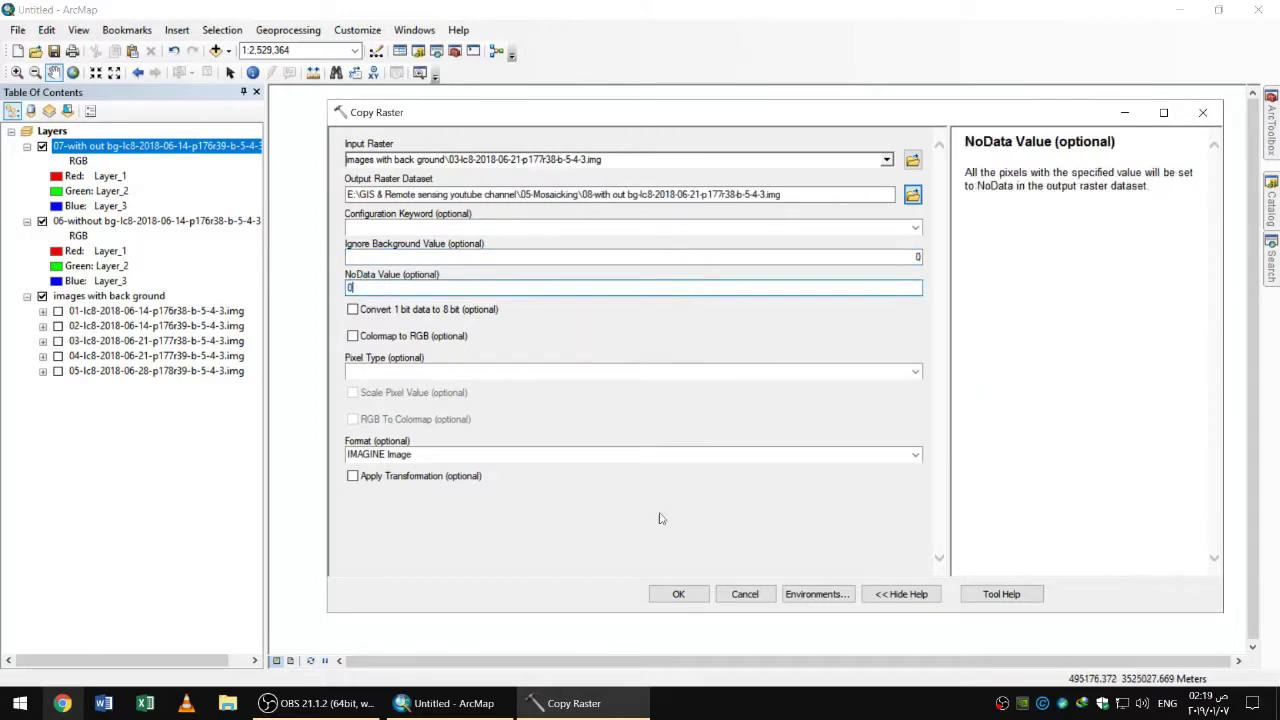
Step: Run the raster copy of the 03 image with Ignore Background Value 0, NoData Value 0 and IMAGINE Image format
{"action": "left_click", "coordinate": [678, 594]}
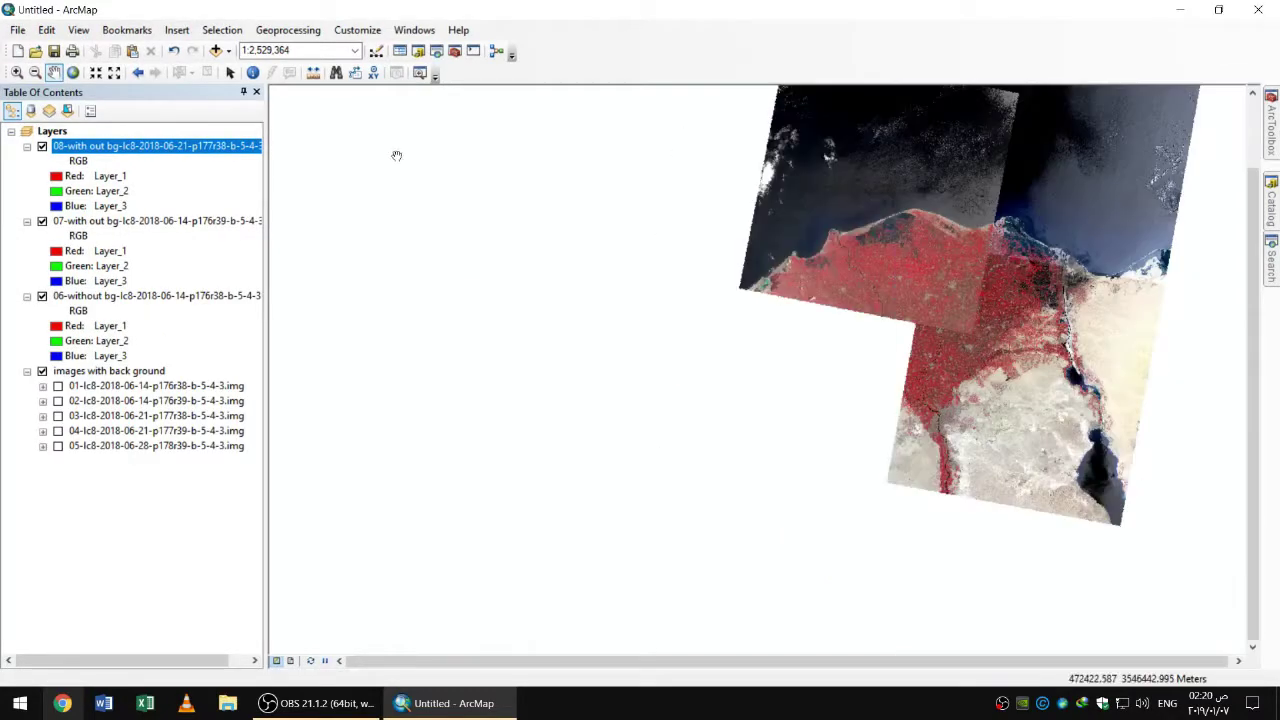
{"action": "right_click", "coordinate": [100, 372]}
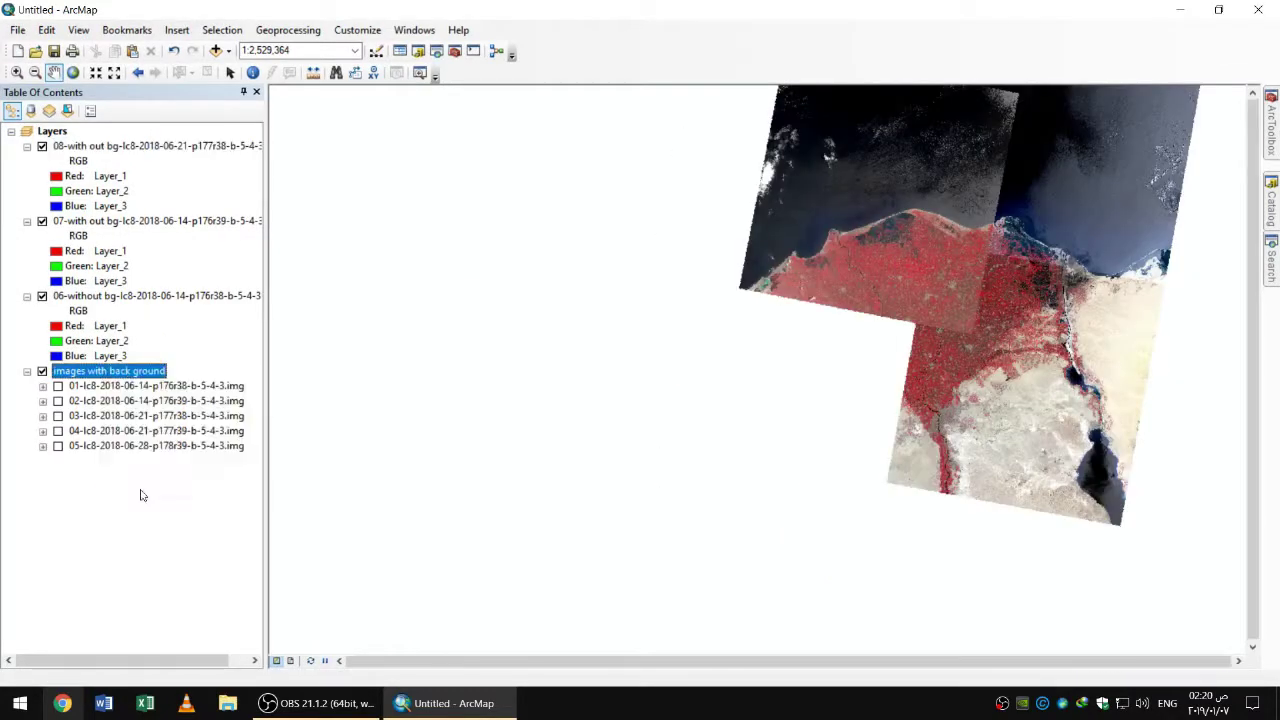
Step: Start another Copy Raster with 04-lc8-2018-06-21-p177r39-b-5-4-3.img from the "images with back ground" group as the input raster
{"action": "left_click", "coordinate": [157, 494]}
{"action": "mouse_move", "coordinate": [1270, 120]}
{"action": "double_click", "coordinate": [1010, 424]}
{"action": "left_click", "coordinate": [886, 159]}
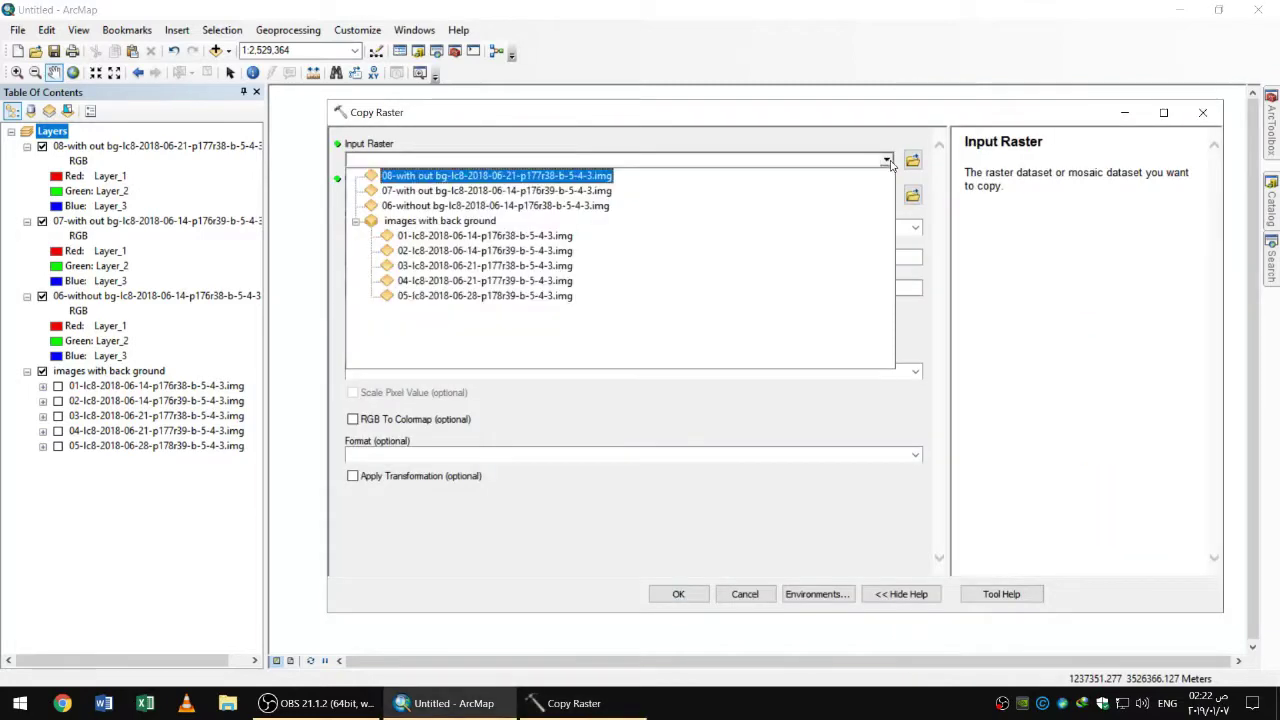
{"action": "left_click", "coordinate": [620, 284]}
Step: Name the output raster "09-with out bg-lc8-2018-06-21-p177r39-b-5-4-3.img" in the 05-Mosaicking folder and save that path
{"action": "left_click", "coordinate": [912, 194]}
{"action": "left_click", "coordinate": [678, 323]}
{"action": "left_click", "coordinate": [660, 447]}
{"action": "key", "text": "BackSpace"}
{"action": "type", "text": "9-"}
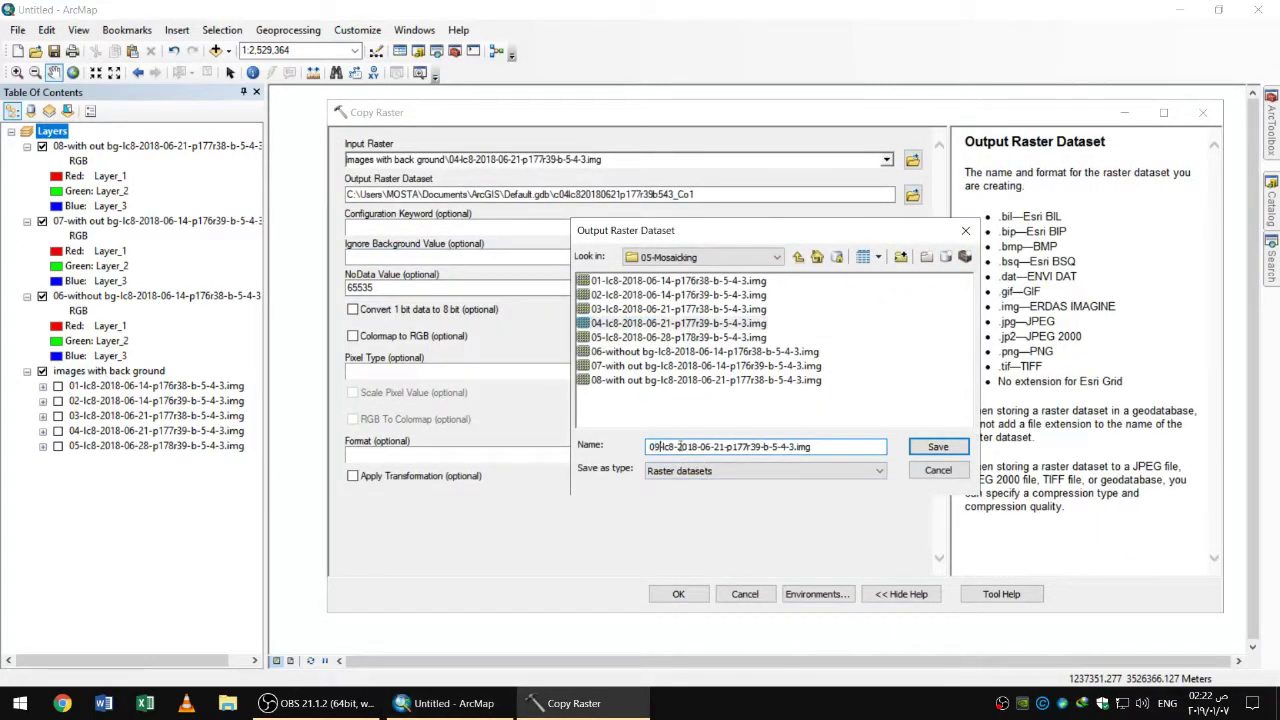
{"action": "type", "text": "with out back"}
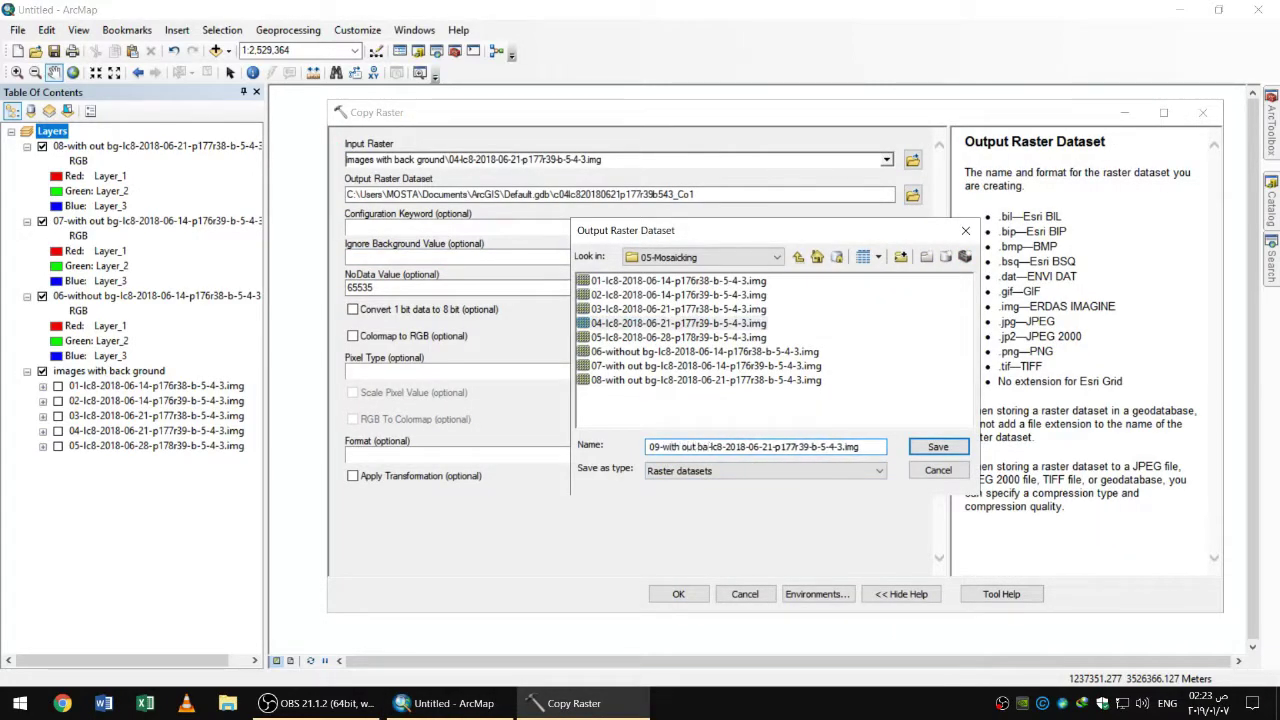
{"action": "key", "text": "BackSpace"}
{"action": "key", "text": "BackSpace"}
{"action": "key", "text": "BackSpace"}
{"action": "key", "text": "BackSpace"}
{"action": "type", "text": "g"}
{"action": "left_click", "coordinate": [937, 446]}
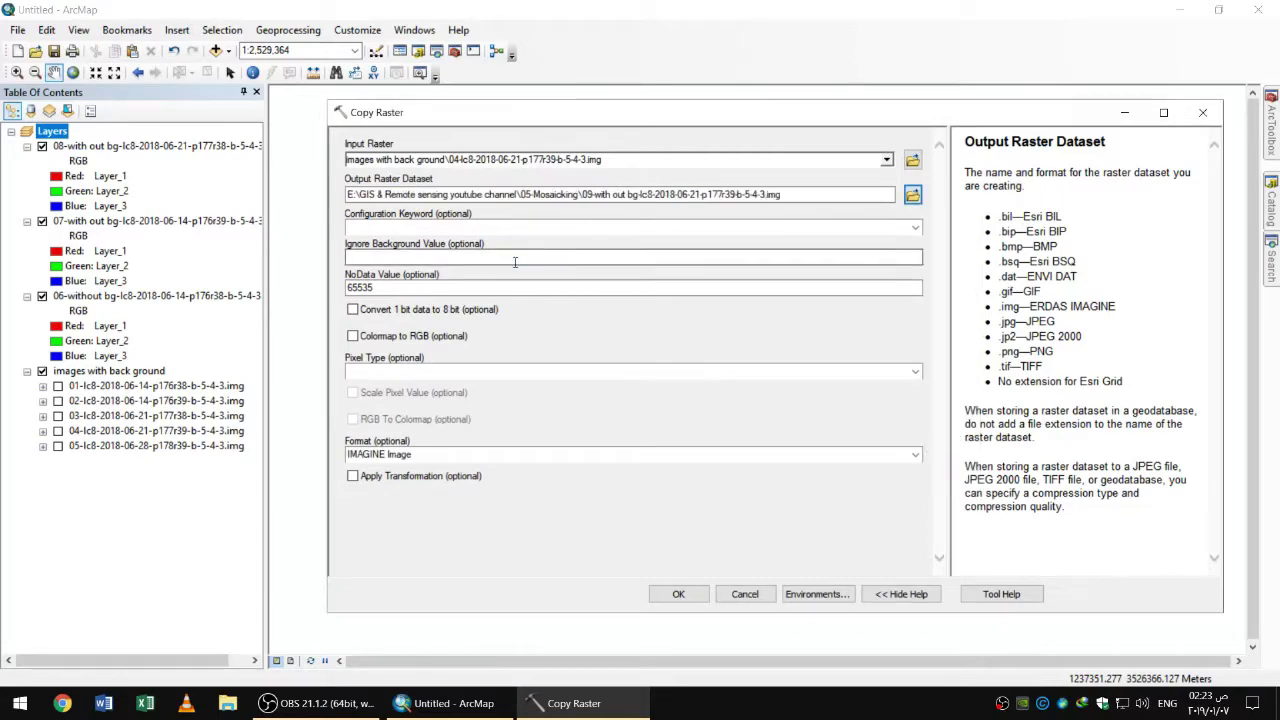
Step: Set the Ignore Background Value and NoData Value to 0 and run the raster copy of the 04 image
{"action": "left_click", "coordinate": [418, 257]}
{"action": "type", "text": "0"}
{"action": "left_click", "coordinate": [678, 594]}
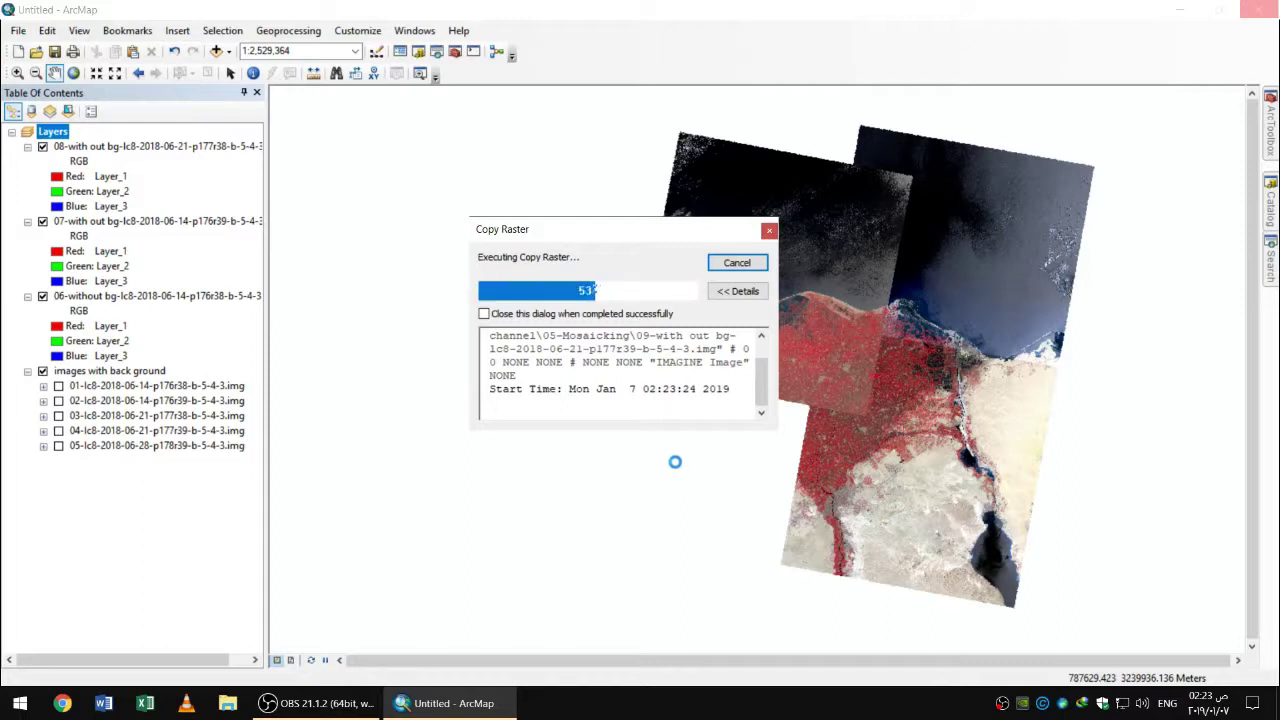
{"action": "left_click", "coordinate": [737, 262]}
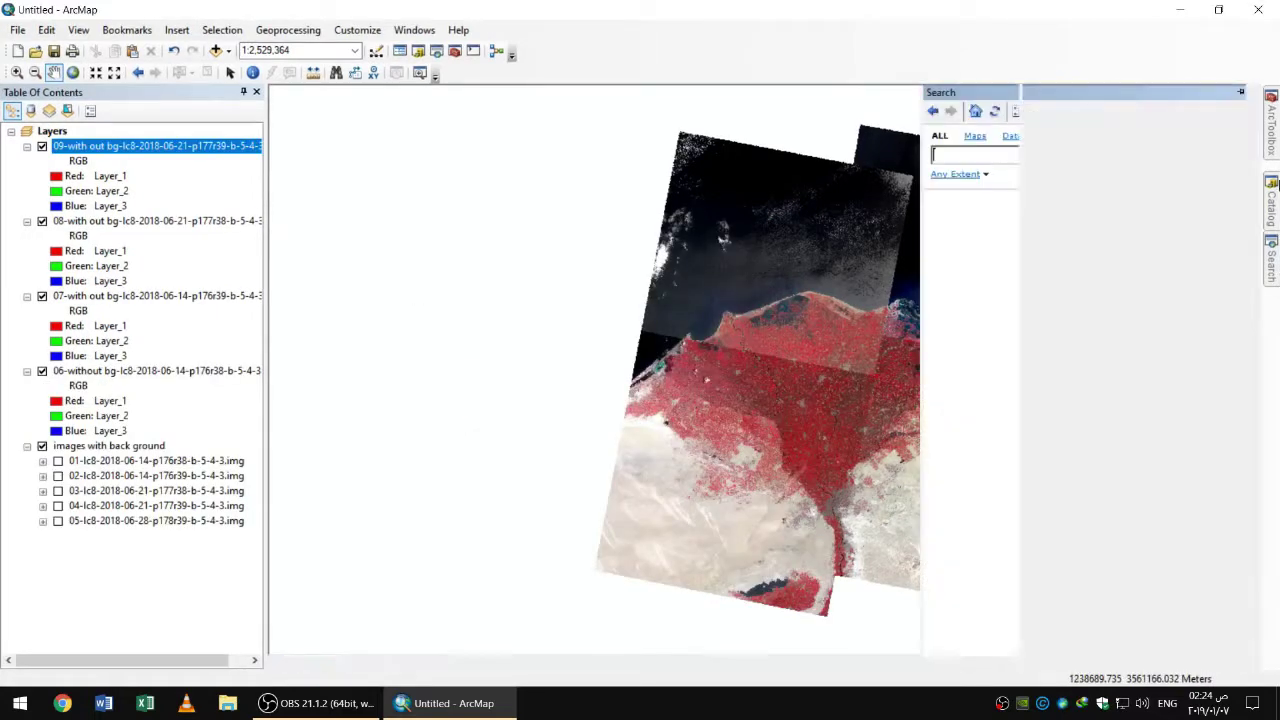
Step: Start a further Copy Raster with 05-lc8-2018-06-28-p178r39-b-5-4-3.img from the "images with back ground" group as the input raster
{"action": "mouse_move", "coordinate": [1270, 125]}
{"action": "double_click", "coordinate": [1011, 424]}
{"action": "left_click", "coordinate": [886, 160]}
{"action": "left_click", "coordinate": [420, 323]}
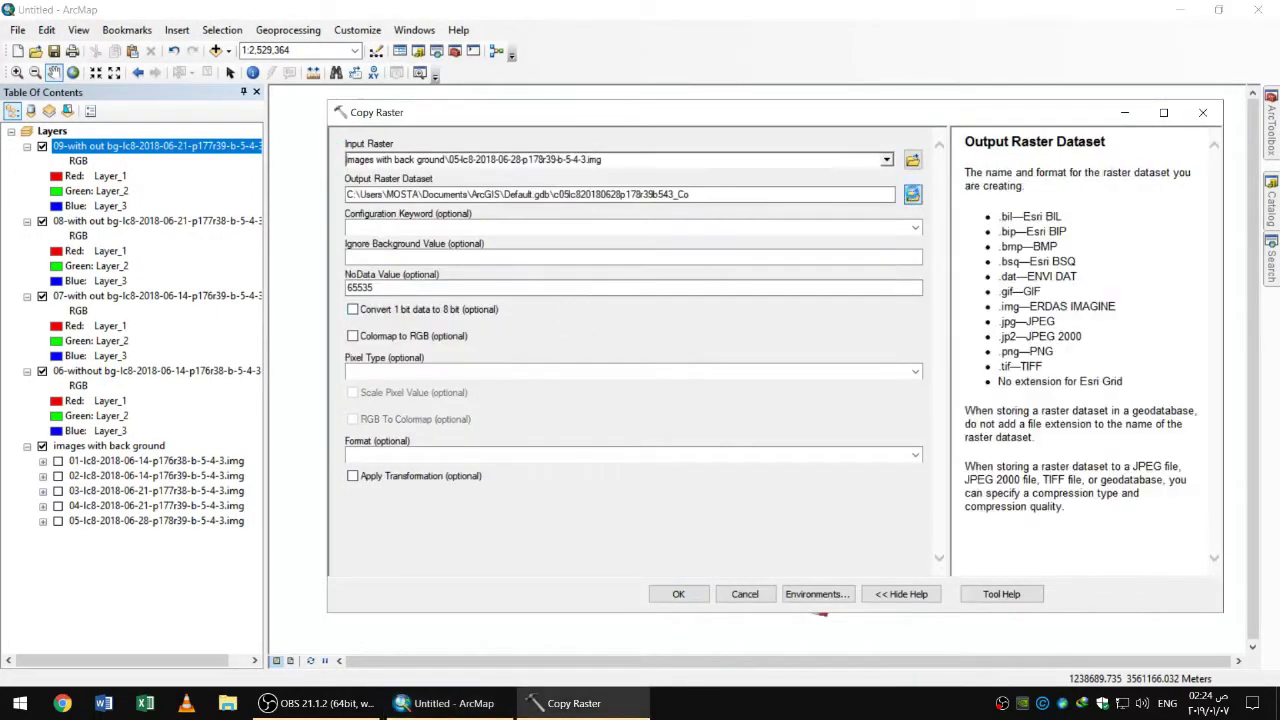
Step: Name the output raster "10-with out bg-lc8-2018-06-28-p178r39-b-5-4-3.img" in the 05-Mosaicking folder and save that path
{"action": "left_click", "coordinate": [912, 194]}
{"action": "left_click", "coordinate": [678, 337]}
{"action": "left_click", "coordinate": [662, 447]}
{"action": "key", "text": "BackSpace"}
{"action": "key", "text": "BackSpace"}
{"action": "type", "text": "10-with out "}
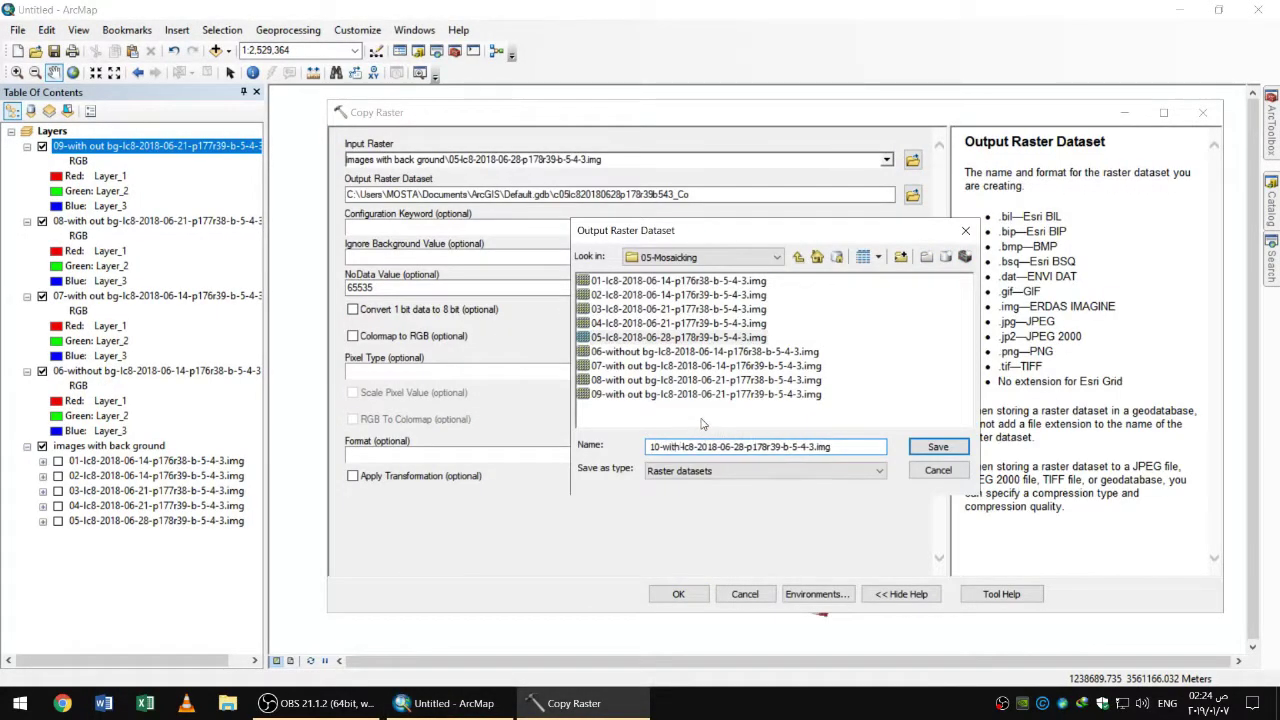
{"action": "type", "text": "bg"}
{"action": "key", "text": "Return"}
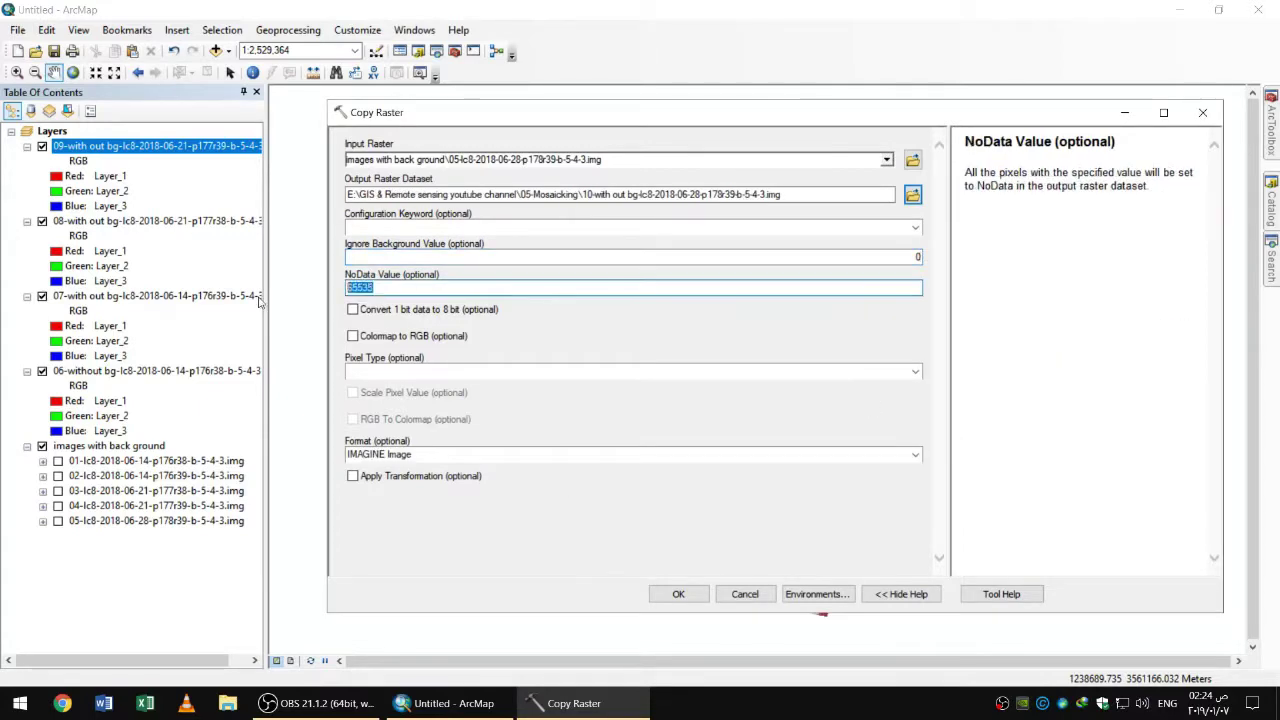
Step: Run the raster copy of the 05 image with Ignore Background Value 0, NoData Value 0 and IMAGINE Image format
{"action": "left_click", "coordinate": [678, 594]}
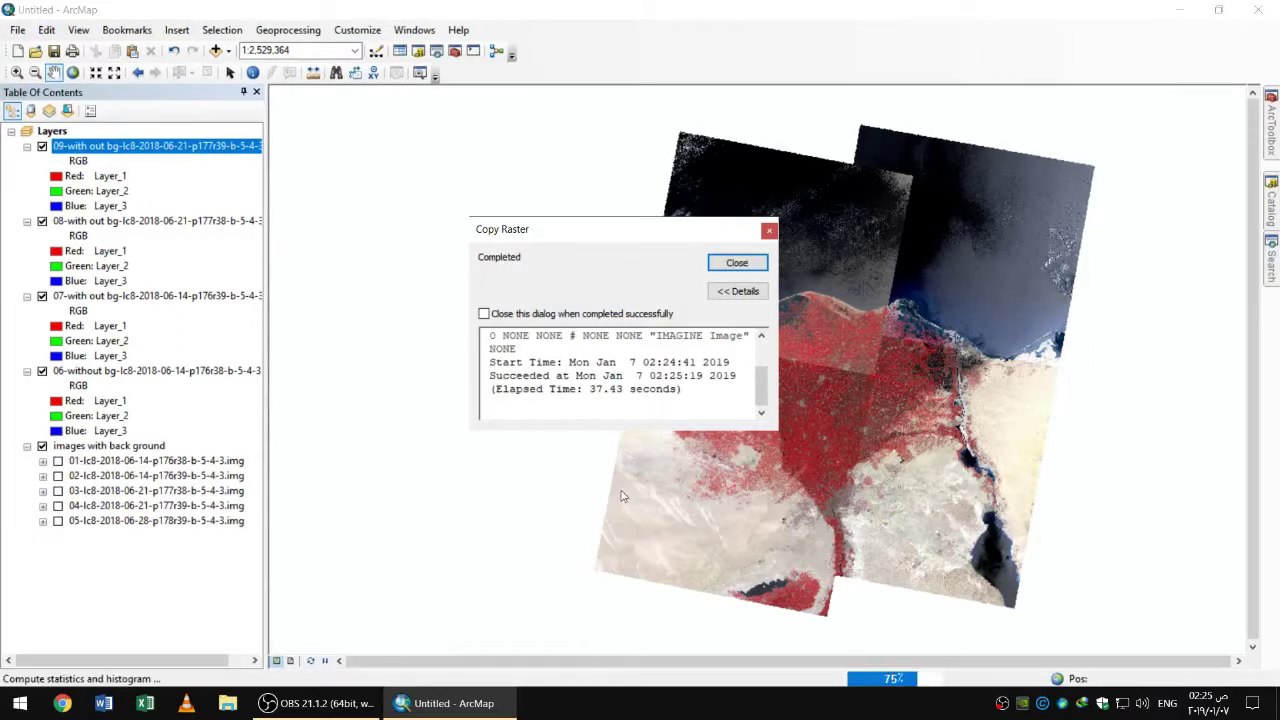
{"action": "left_click", "coordinate": [737, 262]}
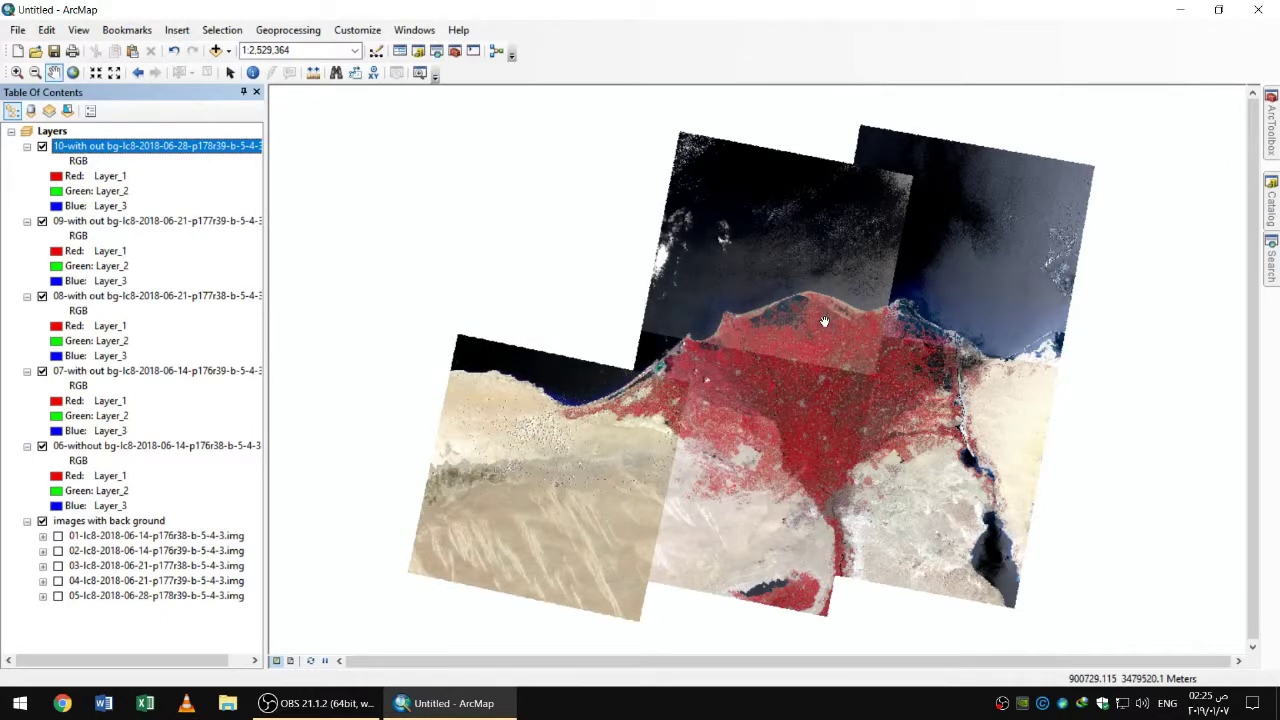
Step: Add a new group layer to the data frame and name it "images with out back ground"
{"action": "right_click", "coordinate": [53, 133]}
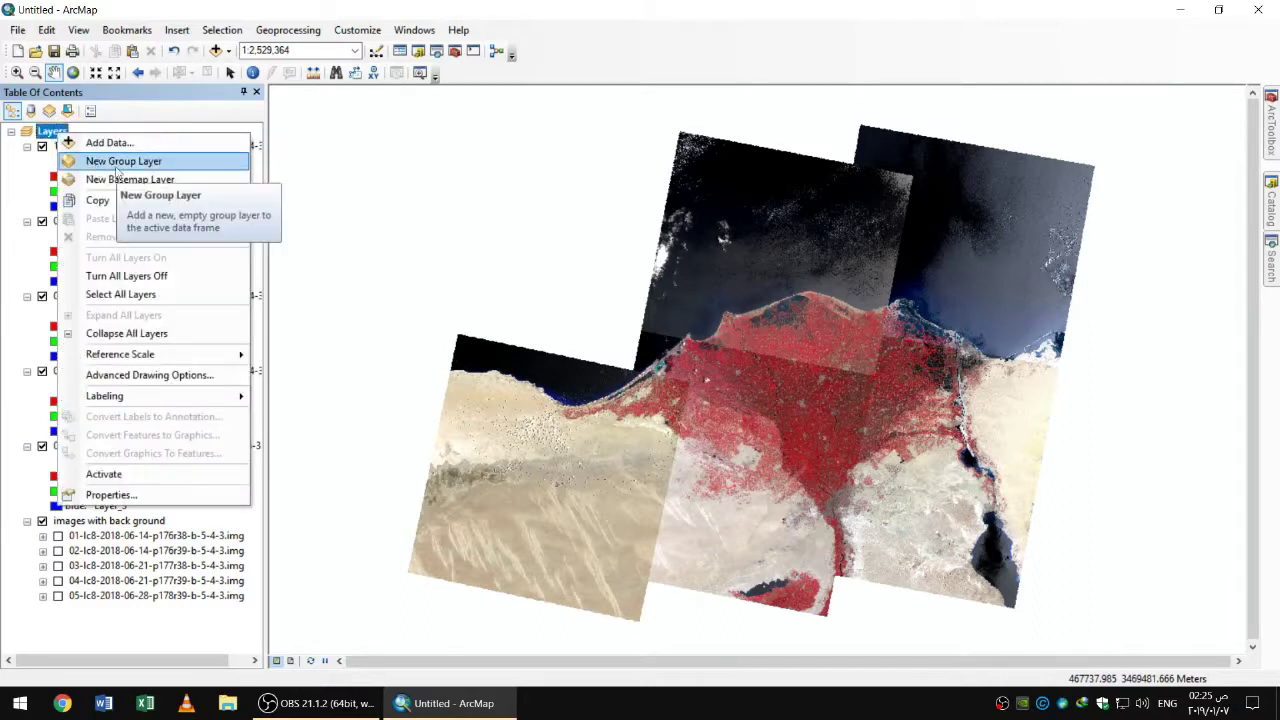
{"action": "left_click", "coordinate": [117, 162]}
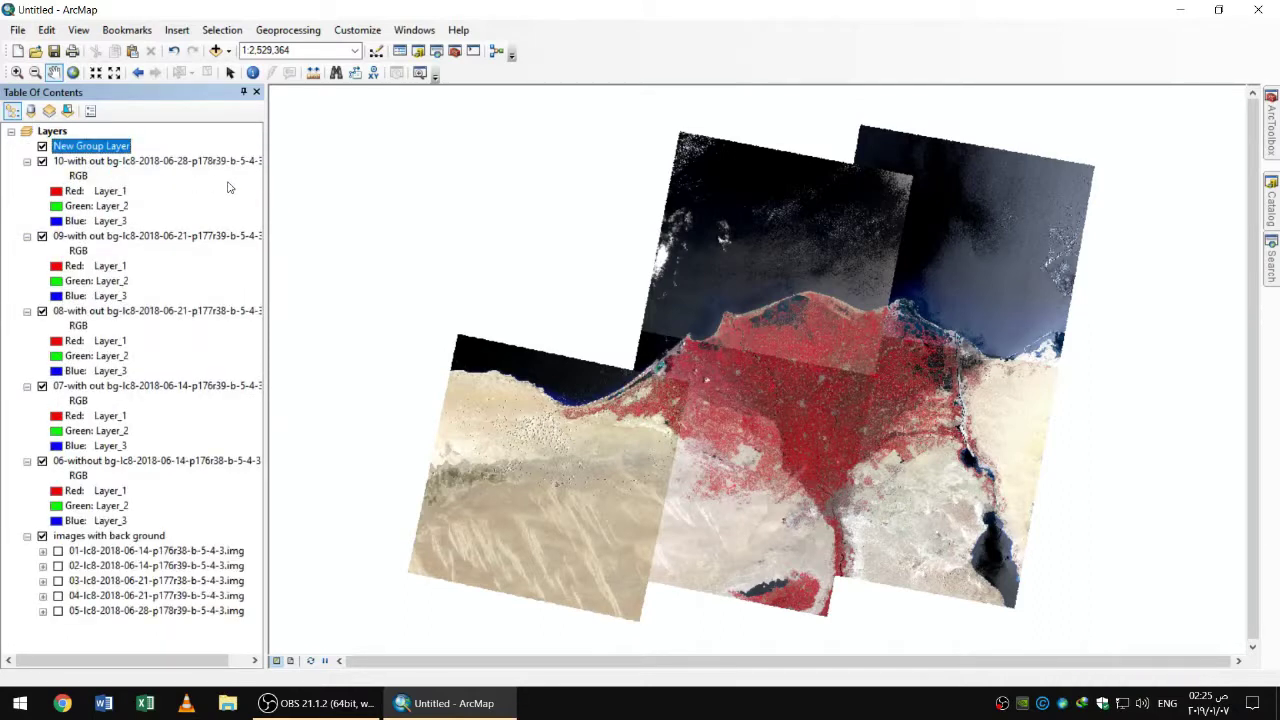
{"action": "key", "text": "F2"}
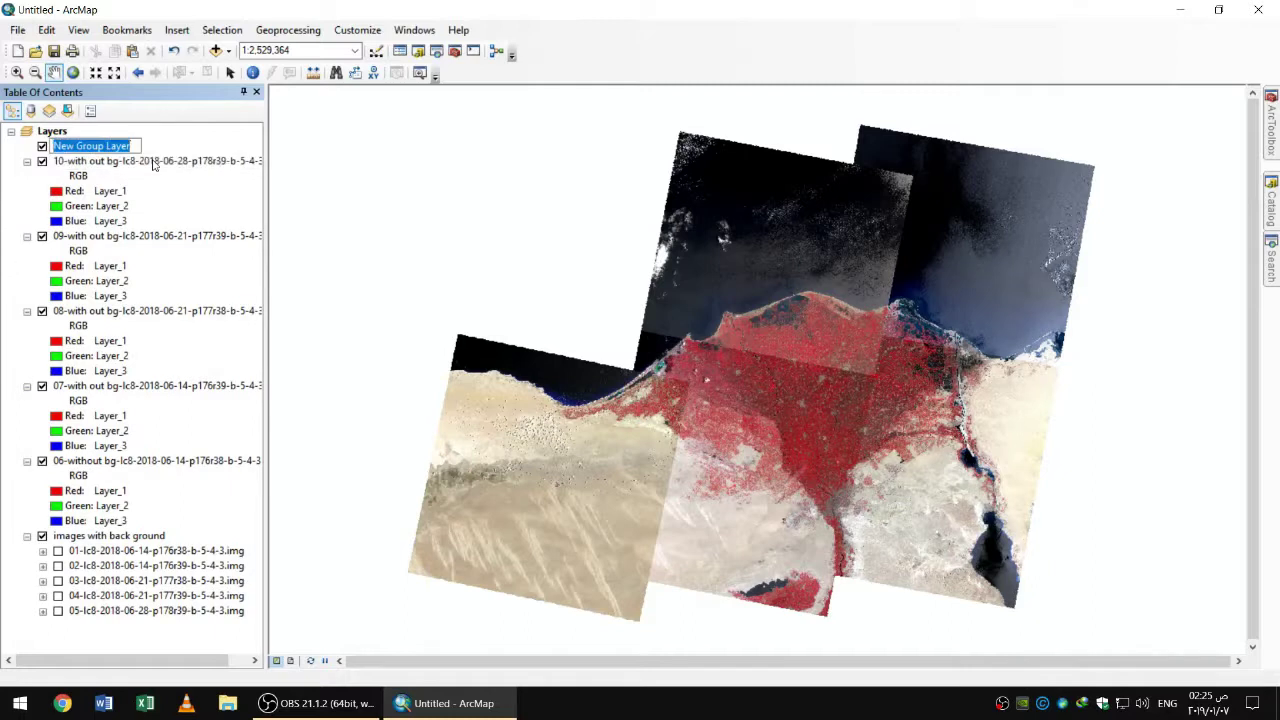
{"action": "type", "text": "imagesd"}
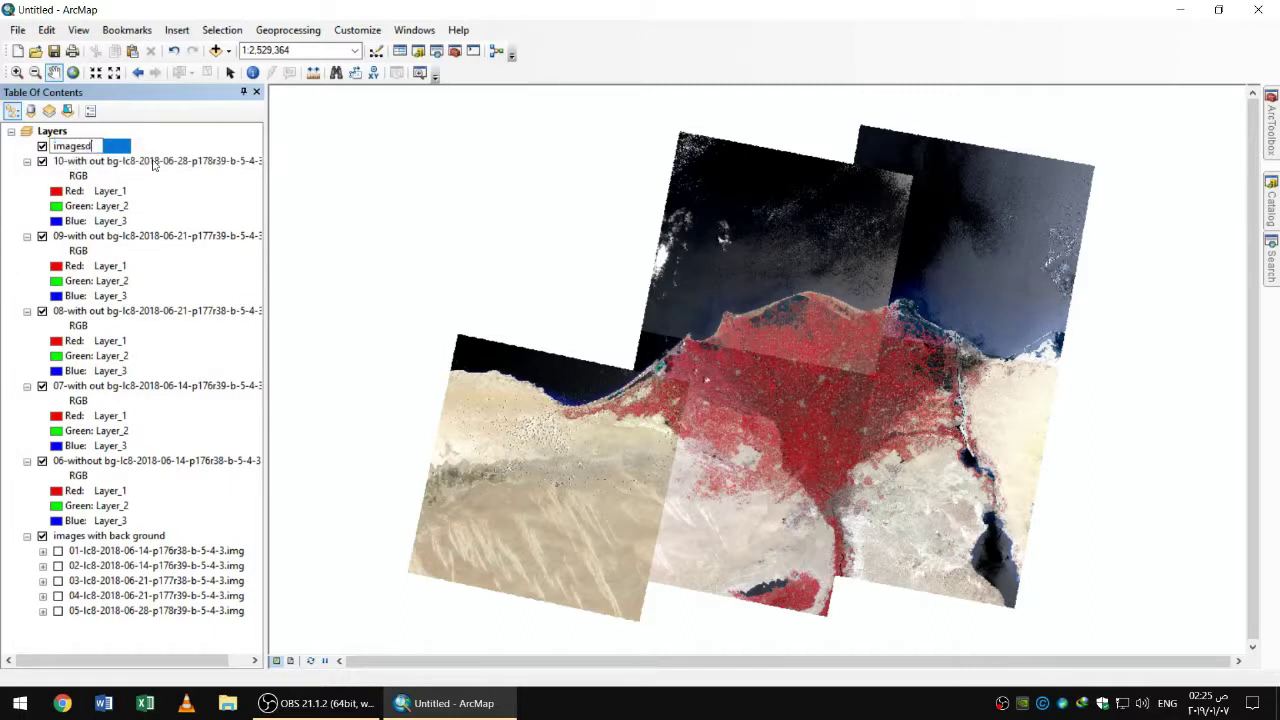
{"action": "key", "text": "BackSpace"}
{"action": "type", "text": "with out back"}
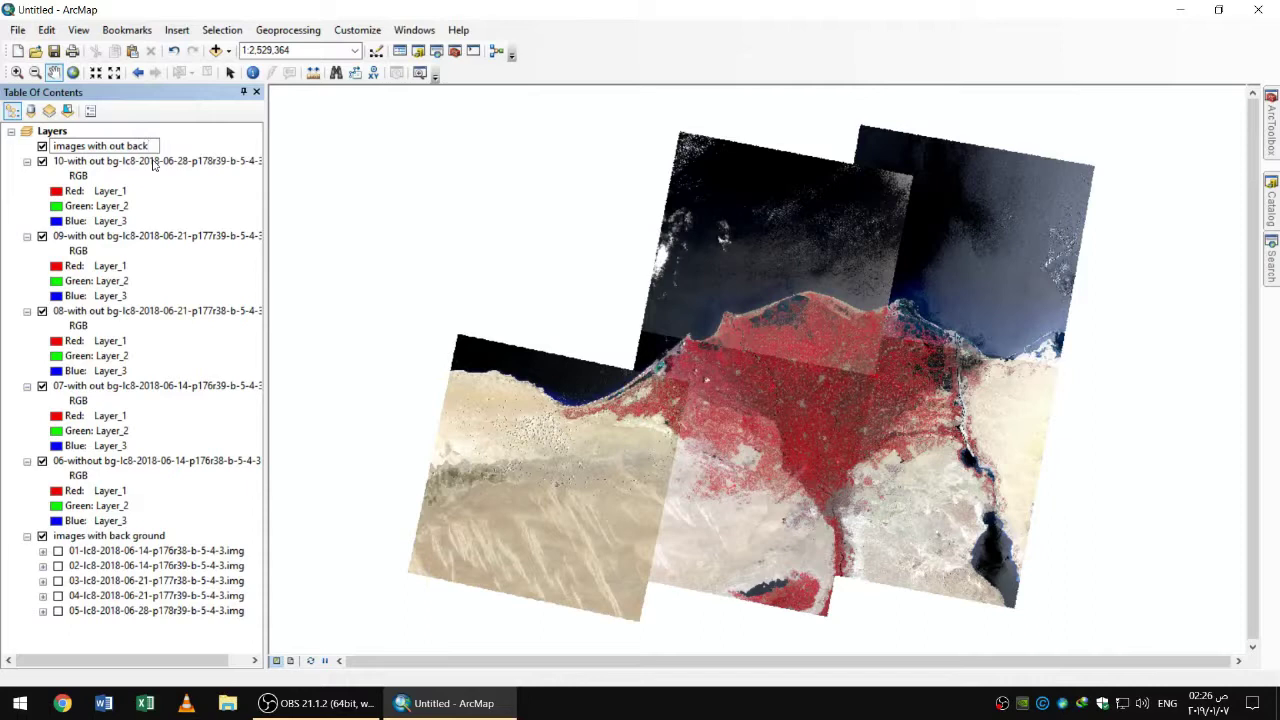
{"action": "type", "text": "ground"}
{"action": "left_click", "coordinate": [148, 146]}
{"action": "key", "text": "Return"}
Step: Move the five background-free image layers, 06 to 10, into the "images with out back ground" group
{"action": "left_click", "coordinate": [152, 180]}
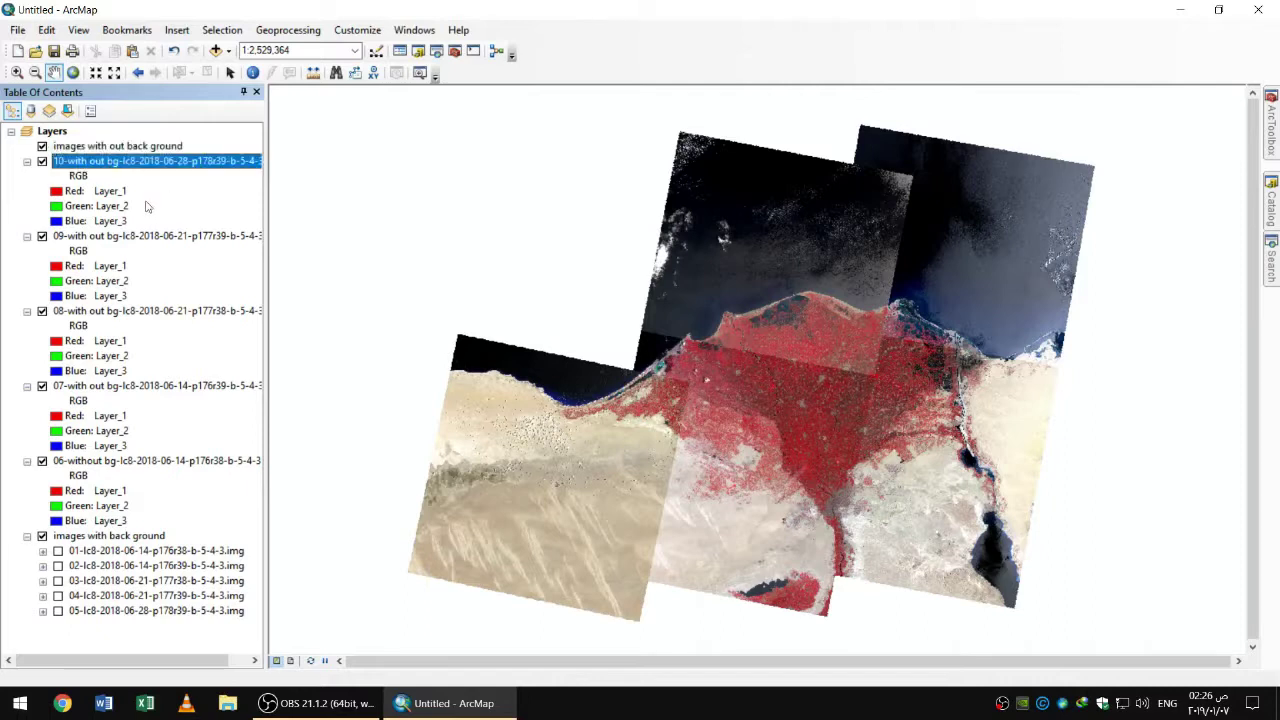
{"action": "left_click", "coordinate": [118, 463], "text": "shift"}
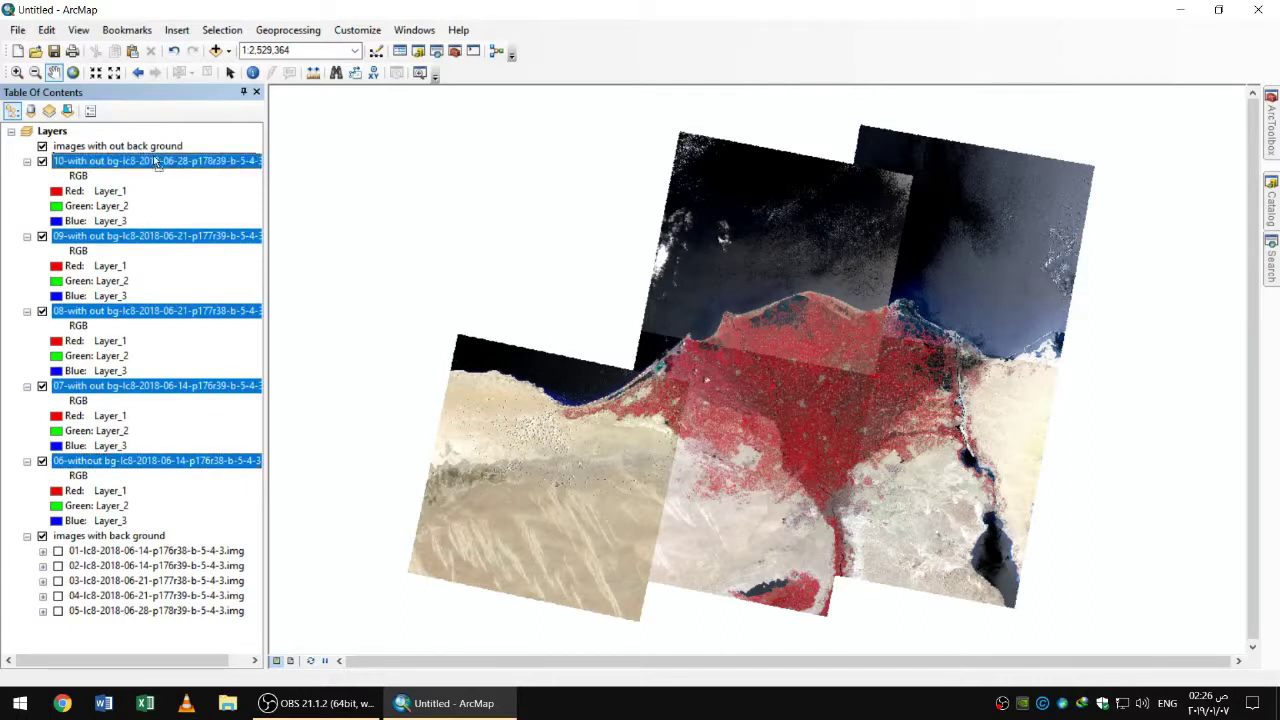
{"action": "left_click_drag", "start_coordinate": [160, 146], "coordinate": [160, 147]}
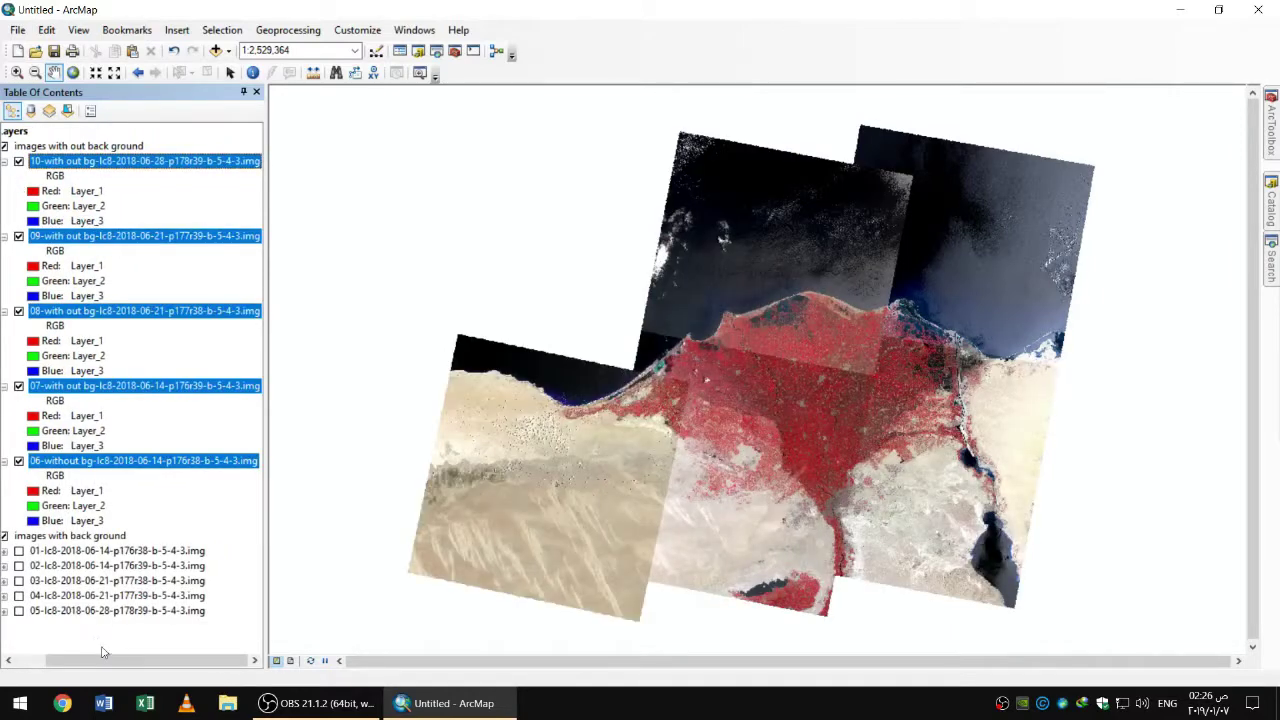
Step: Collapse the RGB legends of the five layers in the "images with out back ground" group and deselect them
{"action": "left_click", "coordinate": [43, 161]}
{"action": "left_click", "coordinate": [43, 176]}
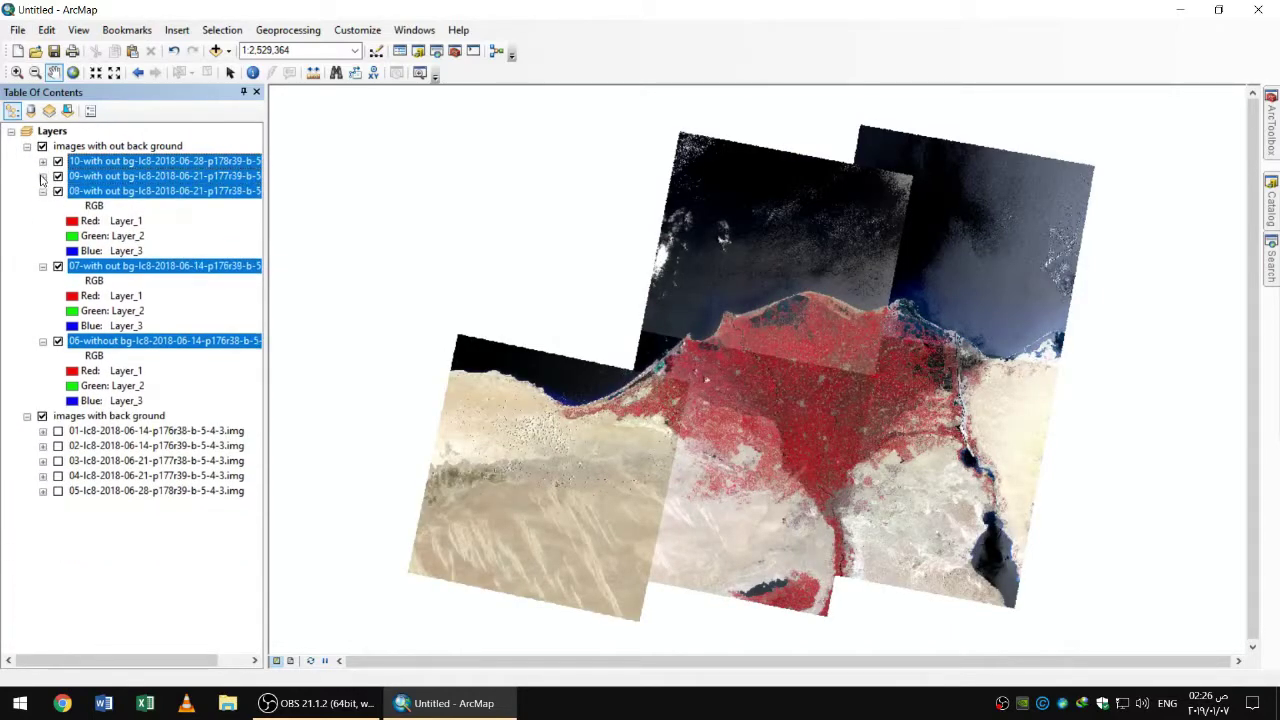
{"action": "left_click", "coordinate": [43, 191]}
{"action": "left_click", "coordinate": [43, 206]}
{"action": "left_click", "coordinate": [43, 221]}
{"action": "left_click", "coordinate": [16, 229]}
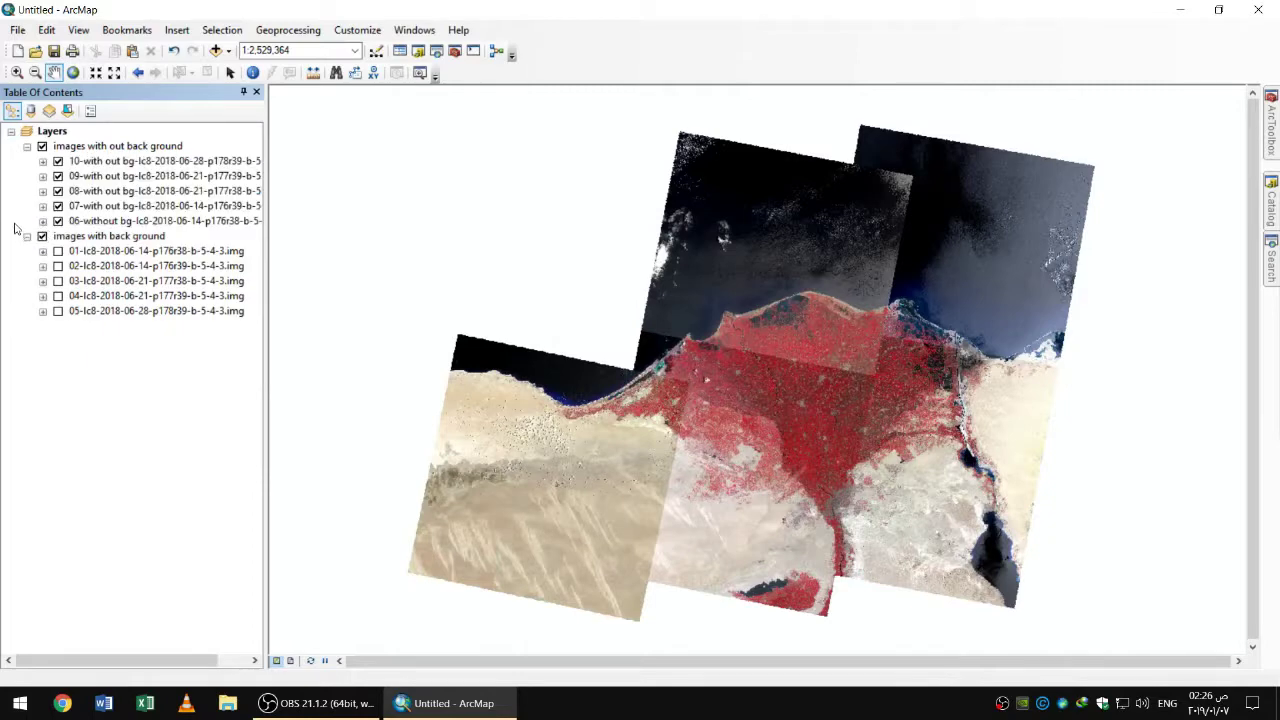
Step: Turn on the visibility of all five original images, 01 to 05, in the "images with back ground" group
{"action": "left_click", "coordinate": [58, 251]}
{"action": "left_click", "coordinate": [58, 266]}
{"action": "left_click", "coordinate": [58, 281]}
{"action": "left_click", "coordinate": [58, 296]}
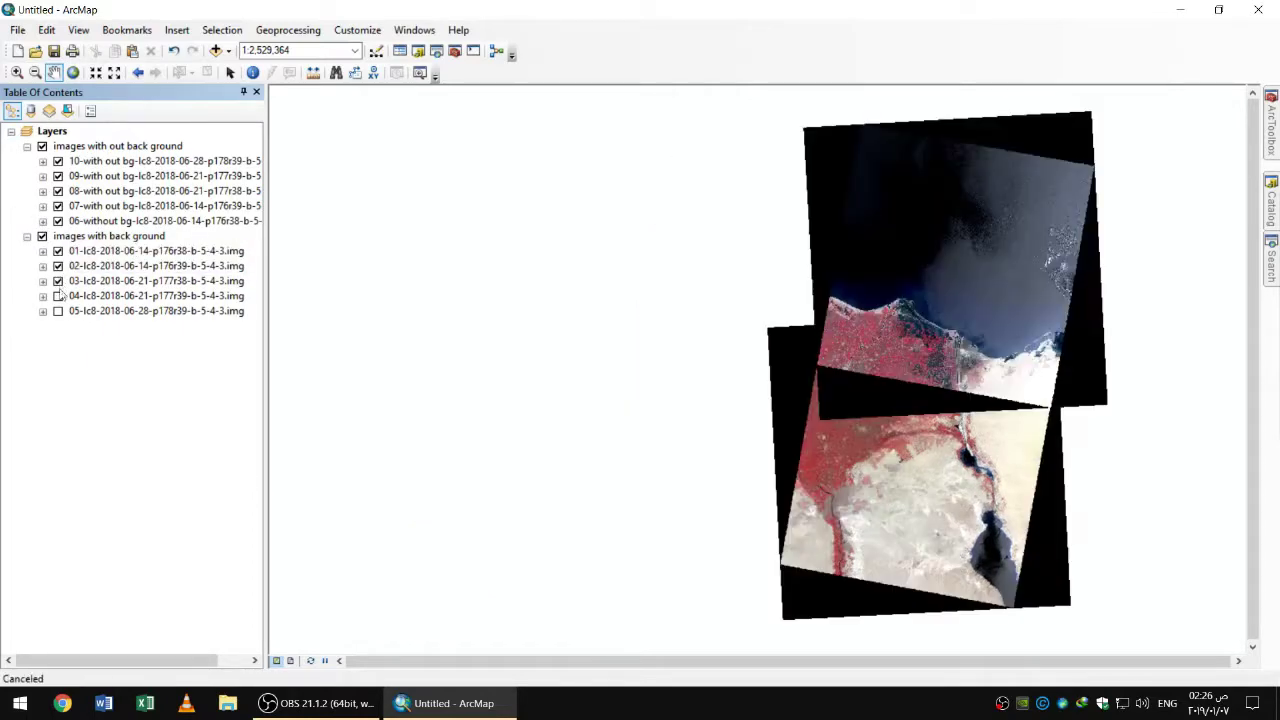
{"action": "left_click", "coordinate": [58, 311]}
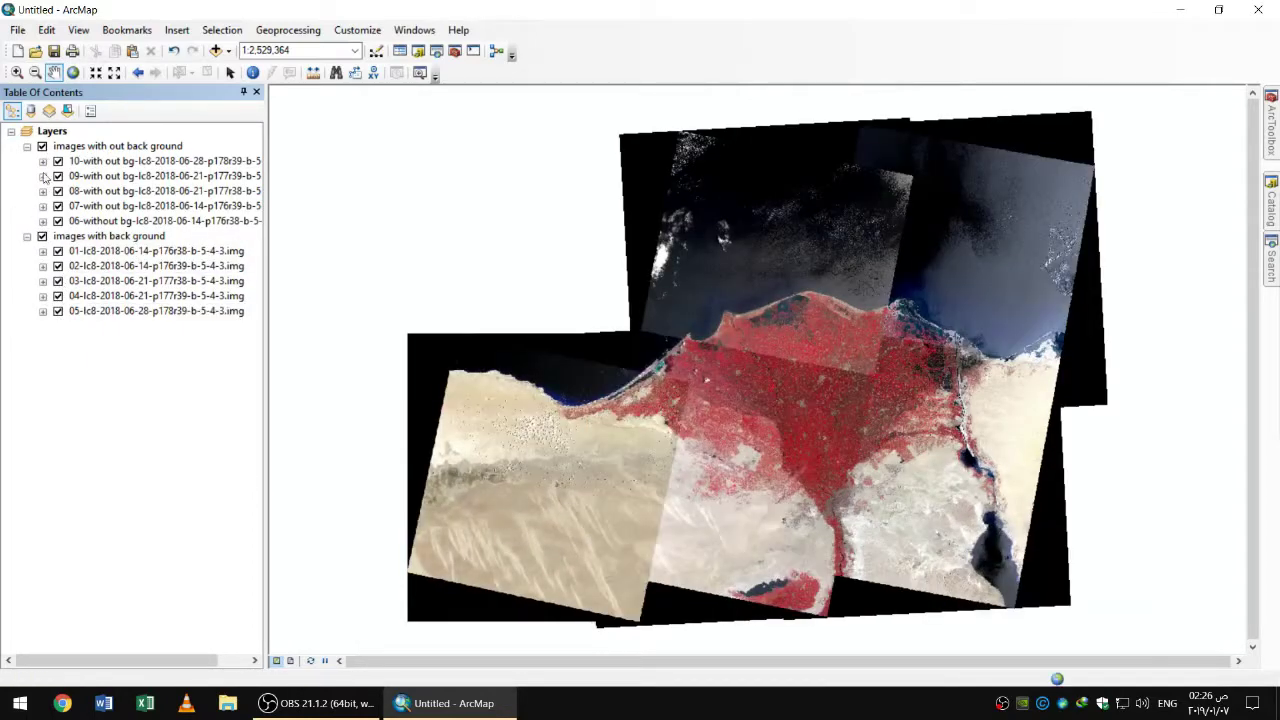
Step: Compare the two image groups by toggling their visibility, leaving only "images with out back ground" displayed
{"action": "left_click", "coordinate": [42, 236]}
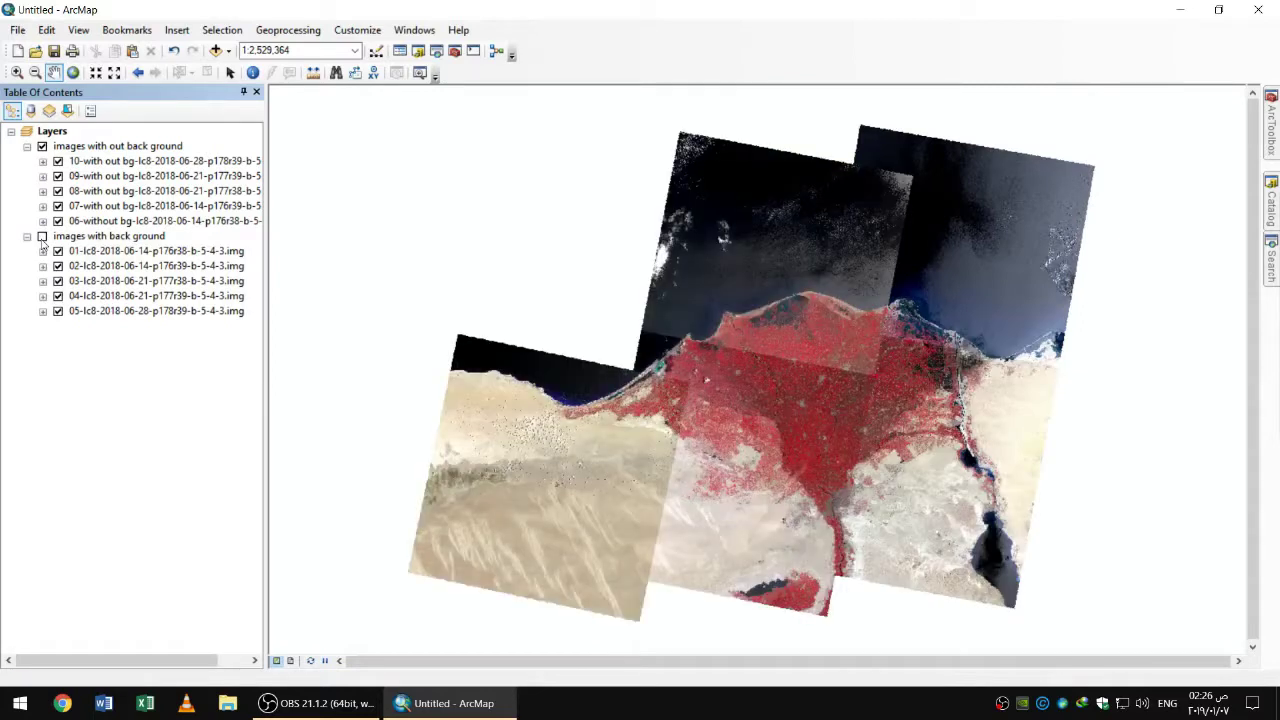
{"action": "left_click", "coordinate": [42, 236]}
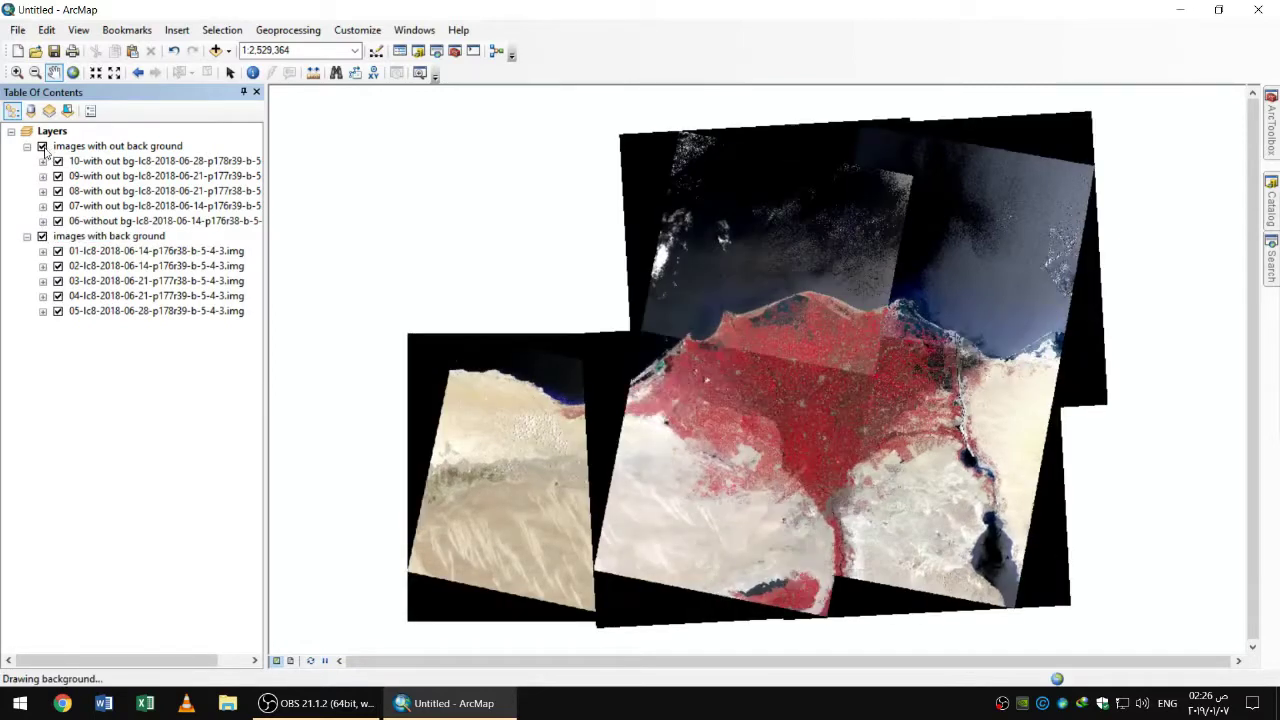
{"action": "left_click", "coordinate": [42, 146]}
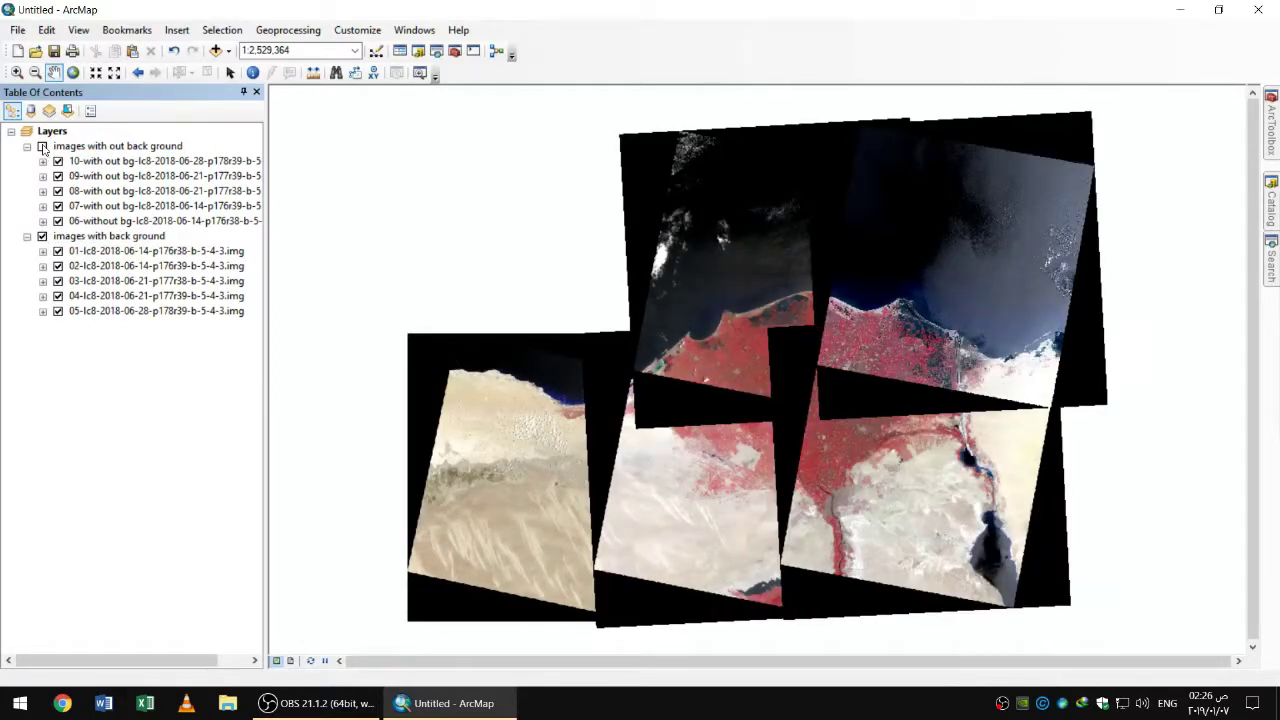
{"action": "left_click", "coordinate": [42, 146]}
{"action": "left_click", "coordinate": [42, 236]}
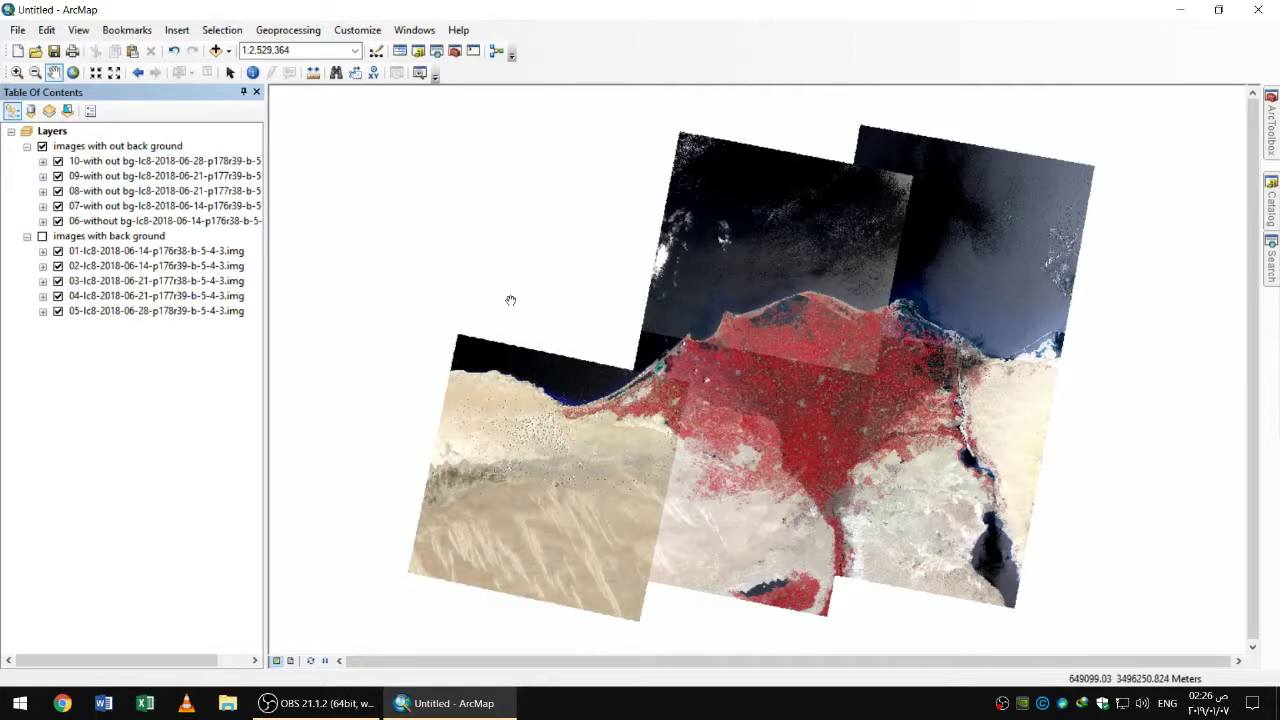
{"action": "left_click", "coordinate": [1270, 258]}
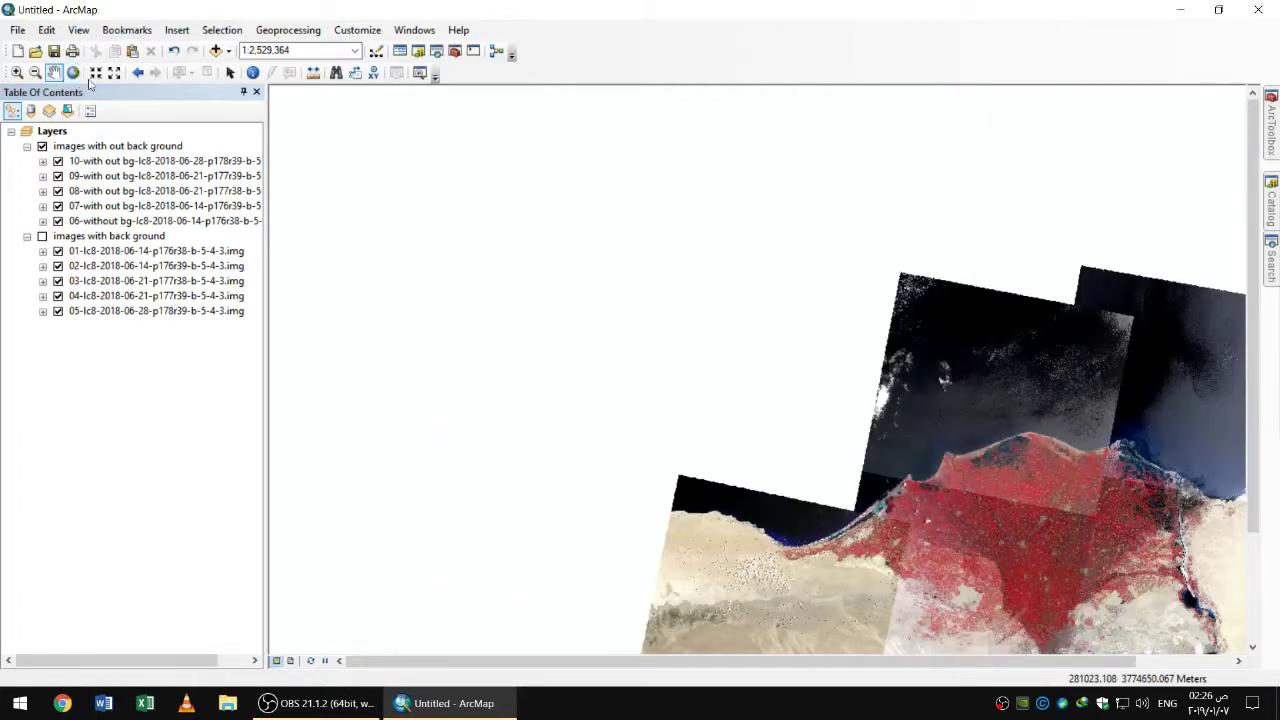
{"action": "left_click", "coordinate": [138, 72]}
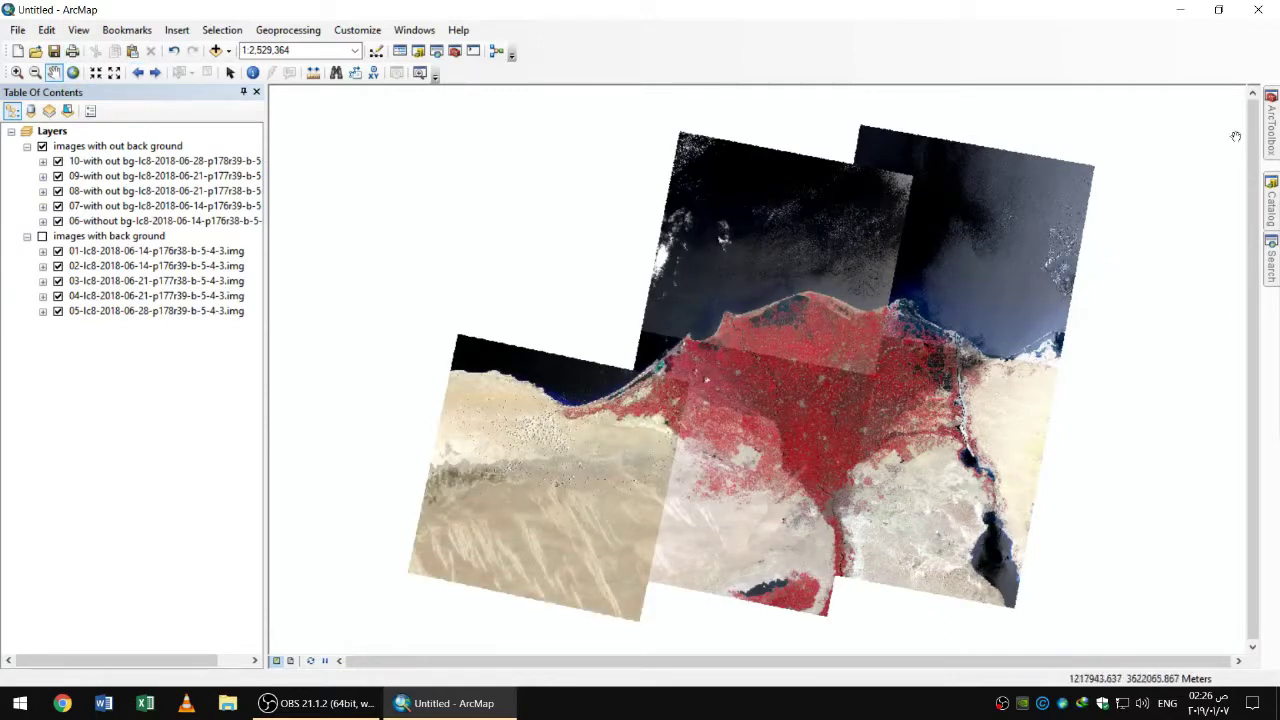
{"action": "left_click", "coordinate": [1272, 132]}
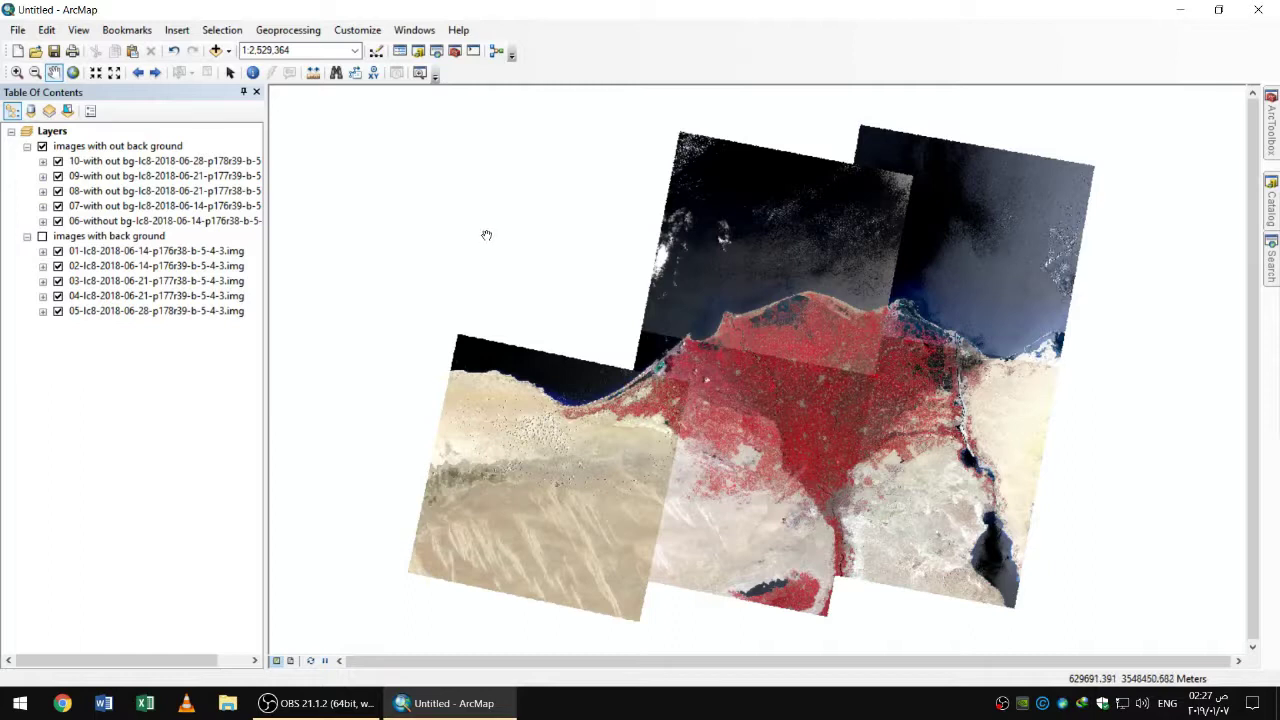
Step: Open the Mosaic To New Raster tool from the Raster Dataset toolset of the Data Management Tools
{"action": "left_click", "coordinate": [455, 52]}
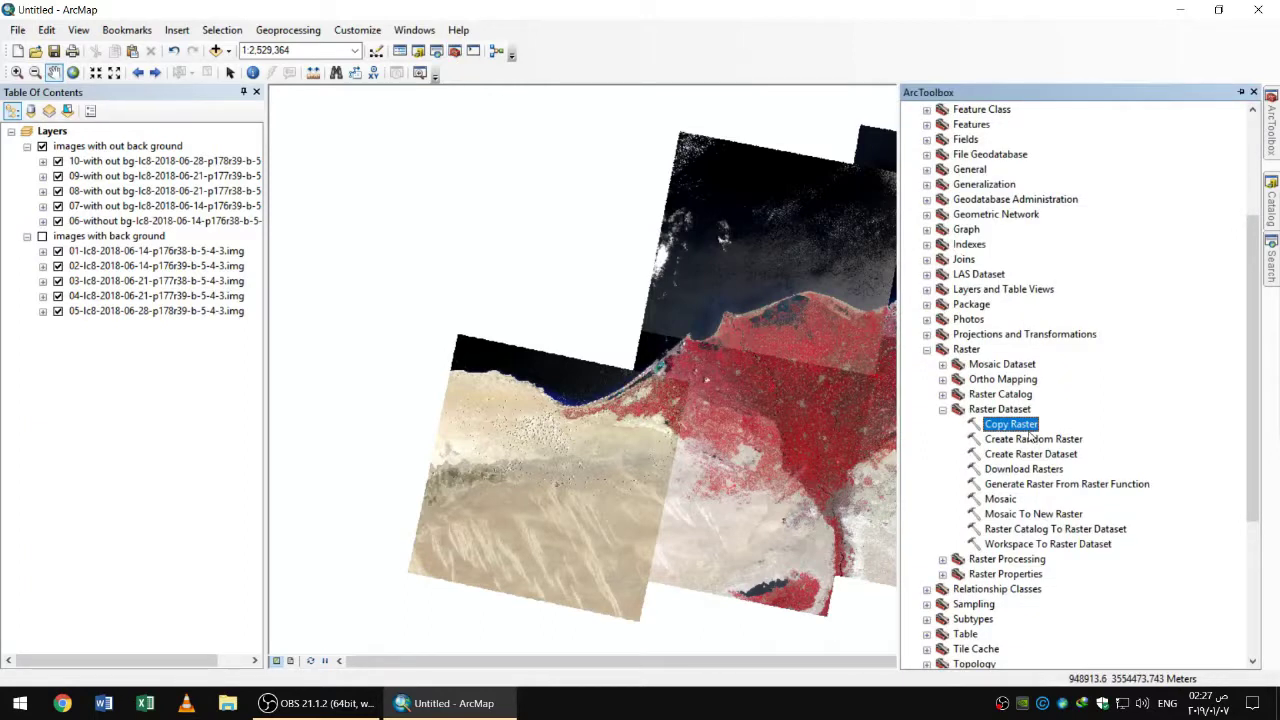
{"action": "scroll", "coordinate": [955, 258], "scroll_direction": "up", "scroll_amount": 3}
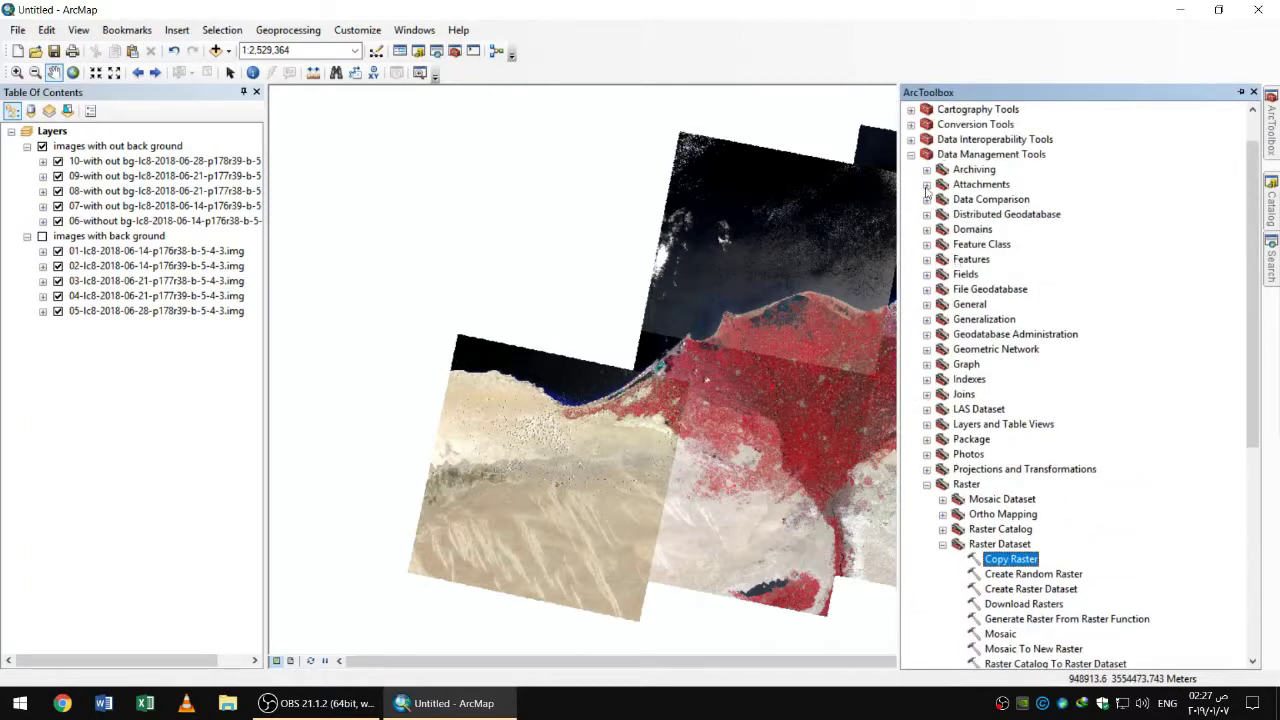
{"action": "left_click", "coordinate": [912, 168]}
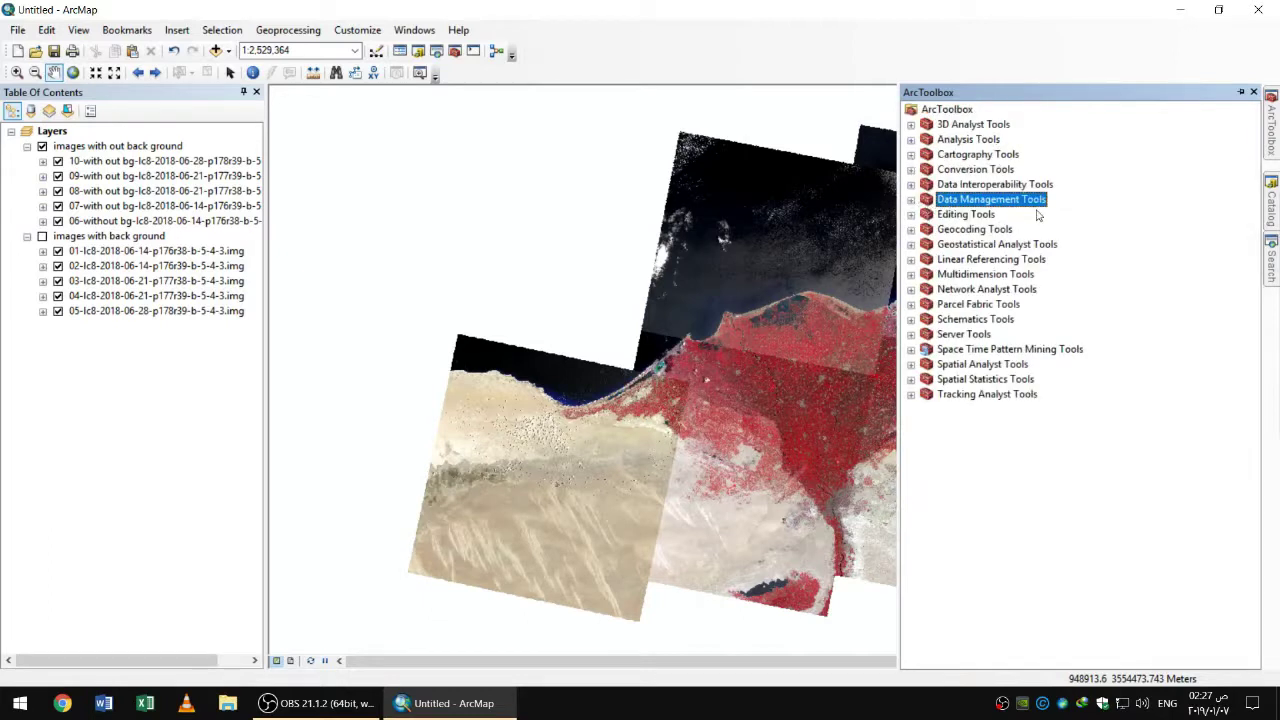
{"action": "left_click", "coordinate": [911, 200]}
{"action": "left_click", "coordinate": [926, 439]}
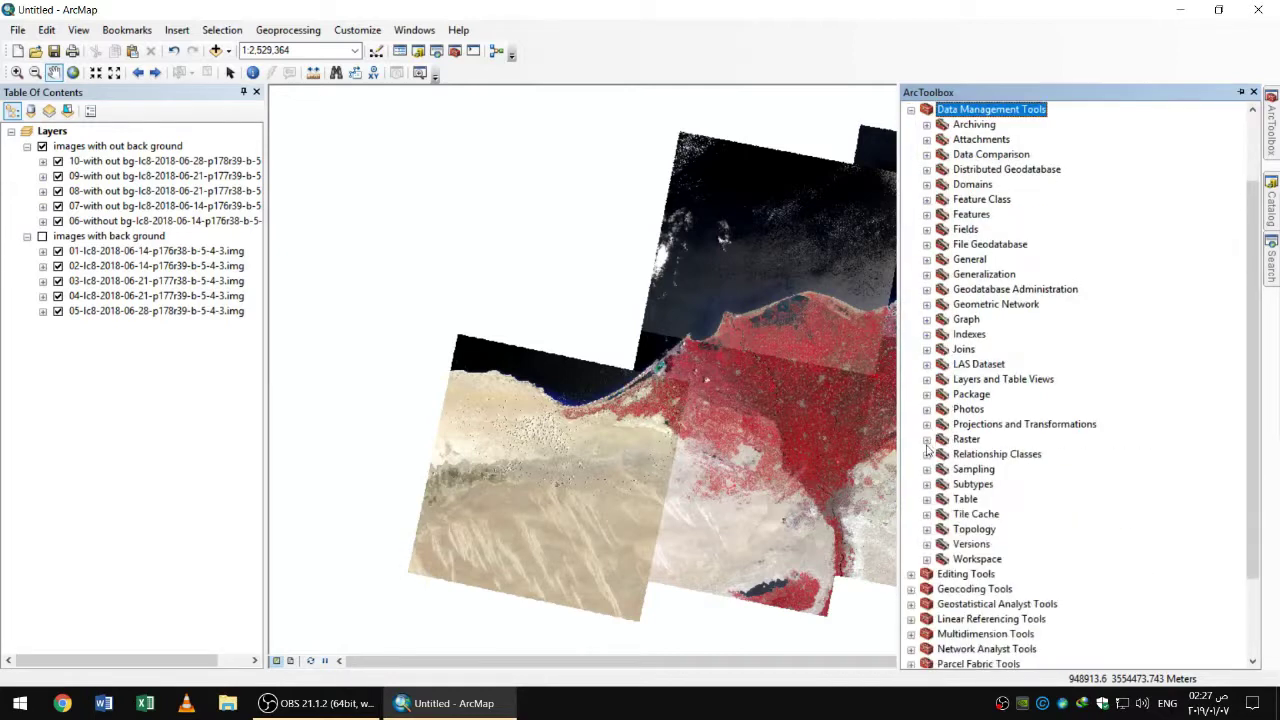
{"action": "left_click", "coordinate": [927, 441]}
{"action": "scroll", "coordinate": [926, 447], "scroll_direction": "down", "scroll_amount": 1}
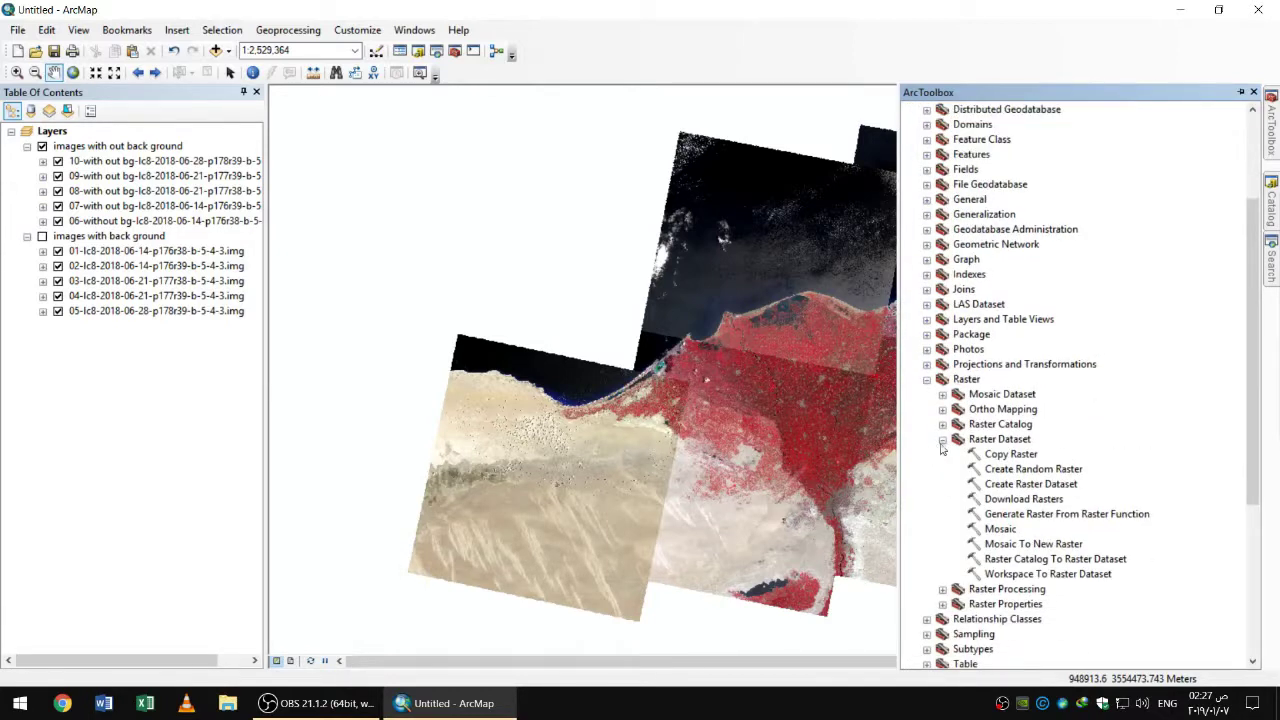
{"action": "left_click", "coordinate": [942, 441]}
{"action": "left_click", "coordinate": [942, 441]}
{"action": "double_click", "coordinate": [1043, 546]}
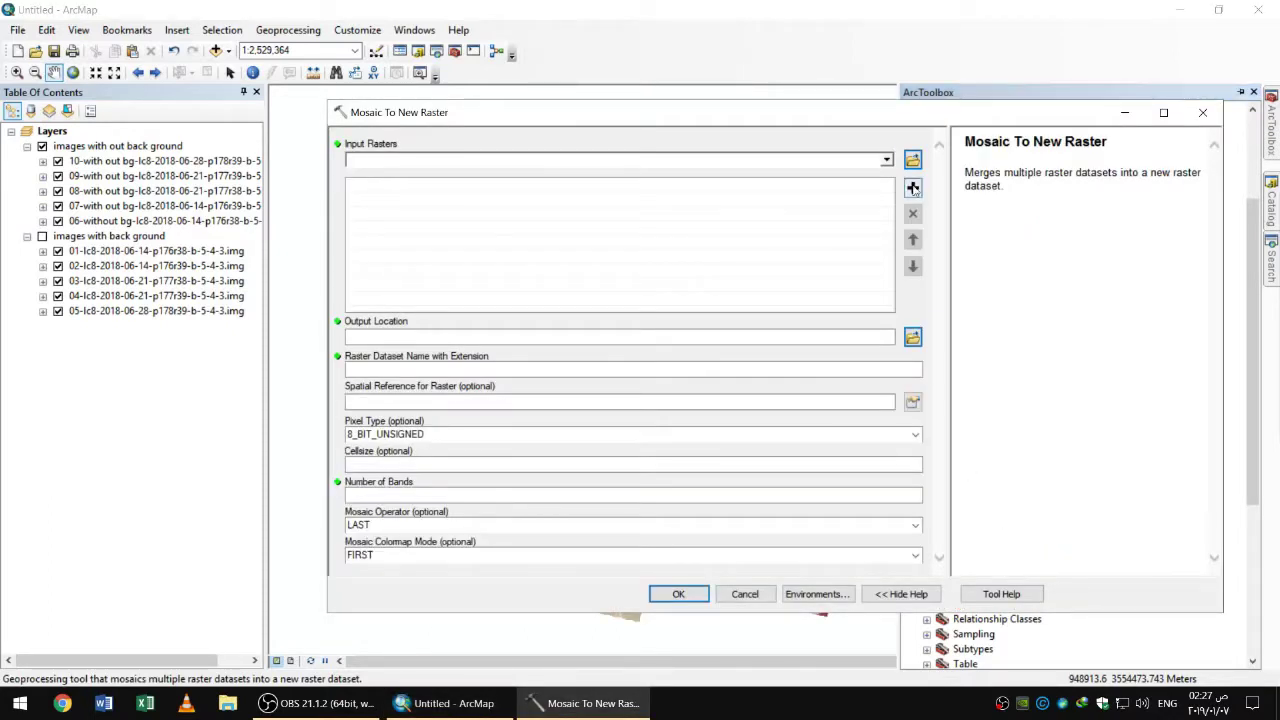
Step: Add the five background-free images, 06 to 10, from the 05-Mosaicking folder as the input rasters
{"action": "left_click", "coordinate": [887, 161]}
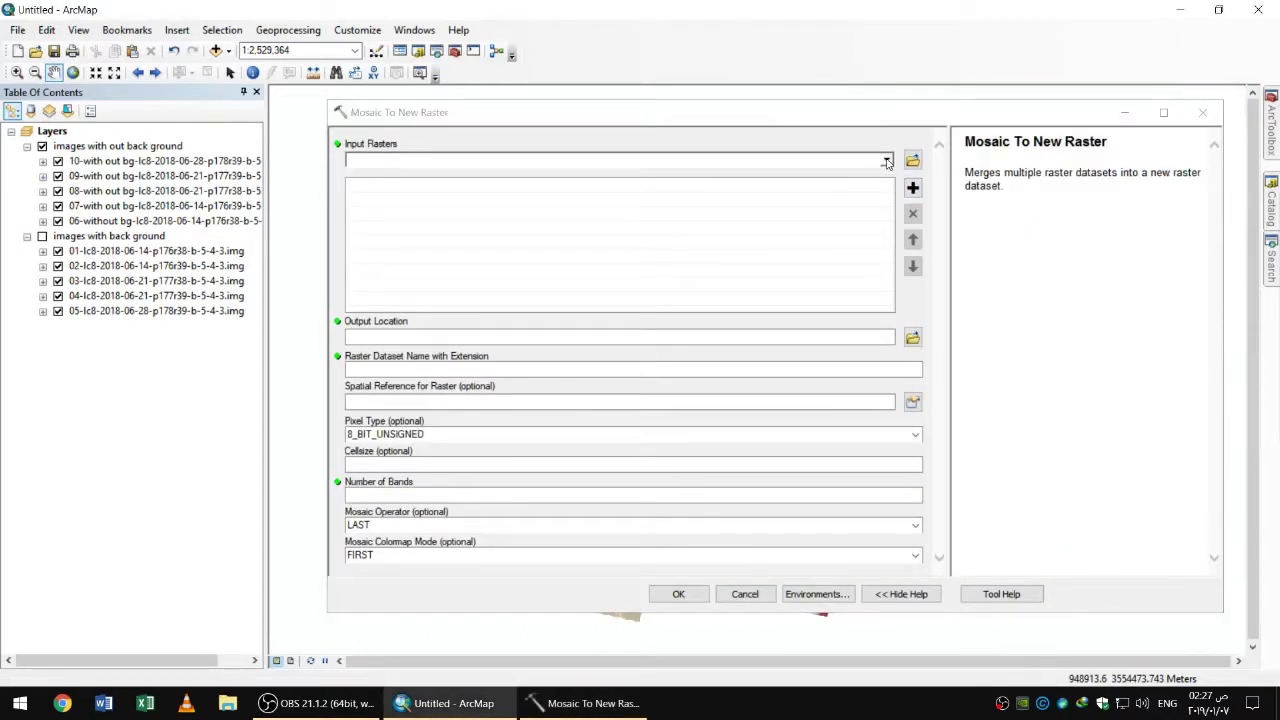
{"action": "left_click", "coordinate": [912, 161]}
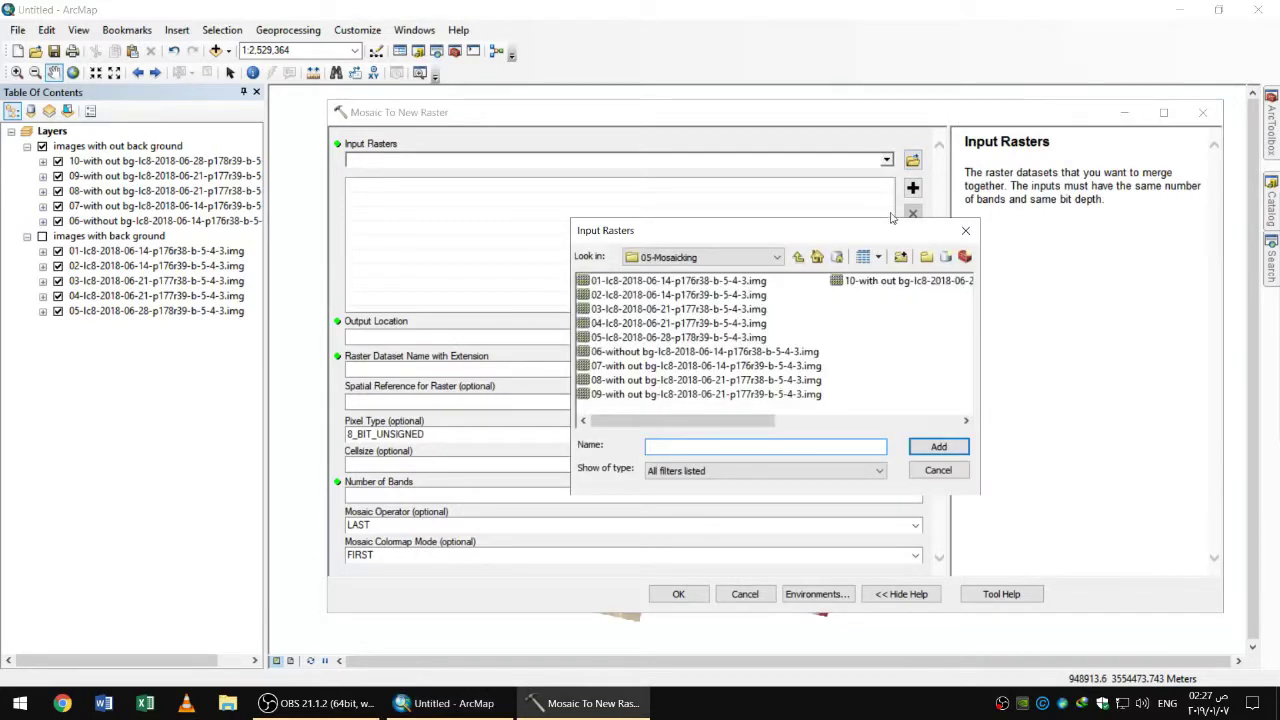
{"action": "left_click_drag", "start_coordinate": [852, 355], "coordinate": [750, 408]}
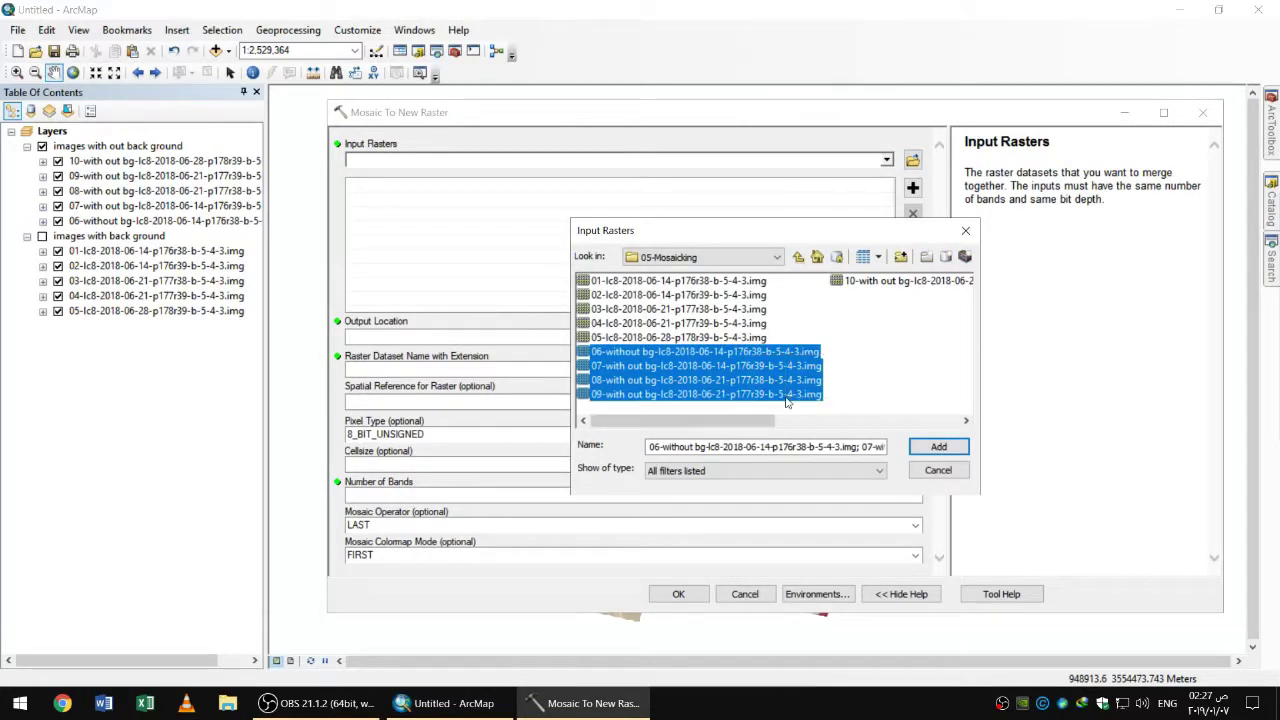
{"action": "left_click", "coordinate": [866, 283], "text": "ctrl"}
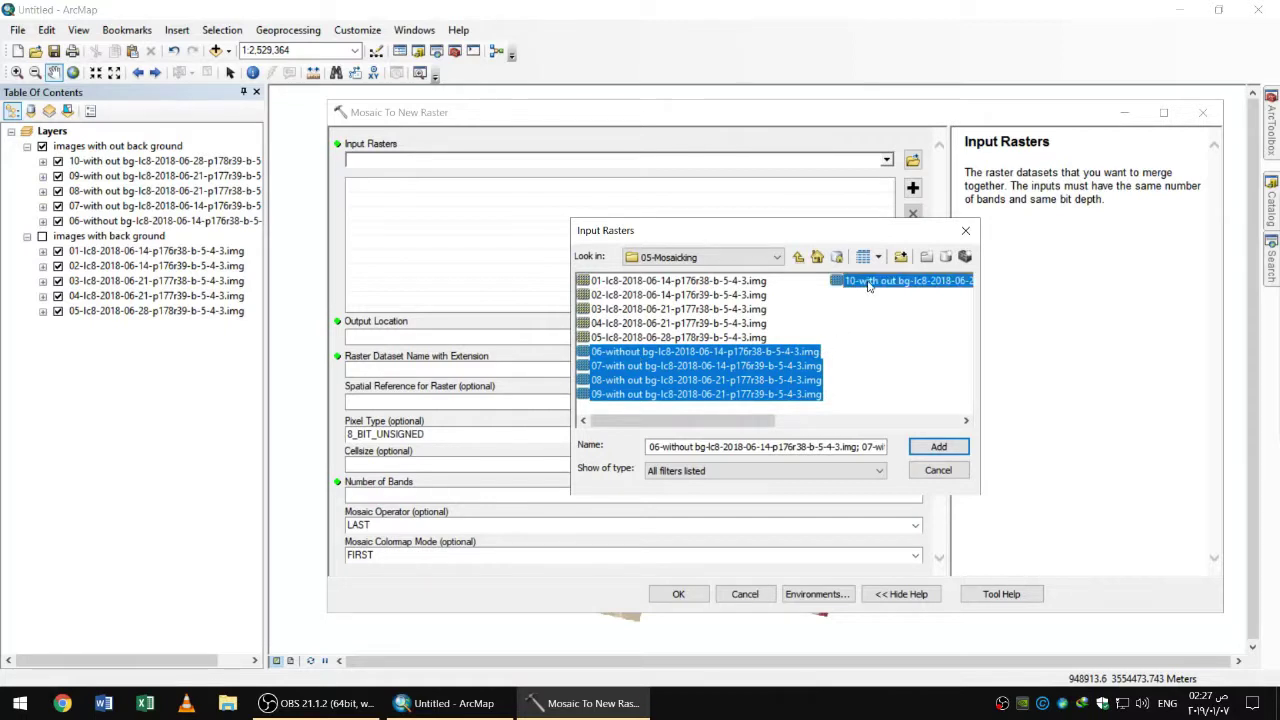
{"action": "left_click", "coordinate": [940, 452]}
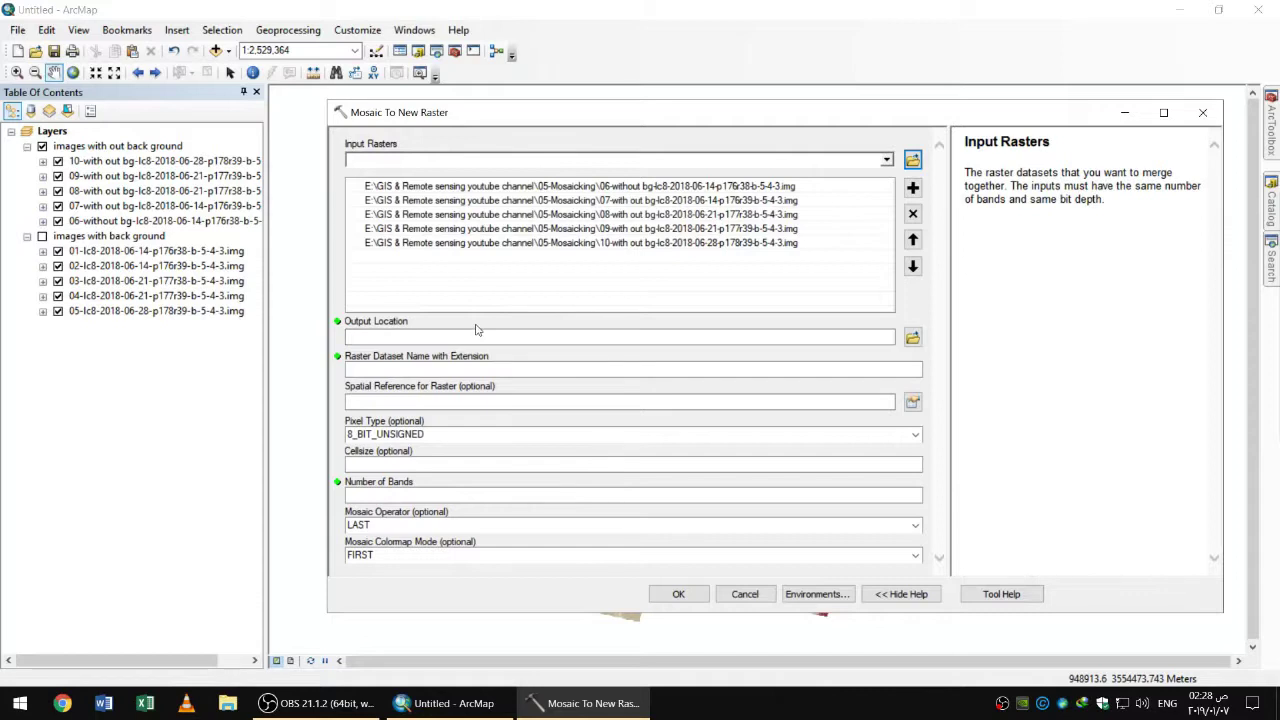
Step: Set the output location of the new mosaic to the 05-Mosaicking folder
{"action": "left_click", "coordinate": [912, 337]}
{"action": "left_click", "coordinate": [798, 257]}
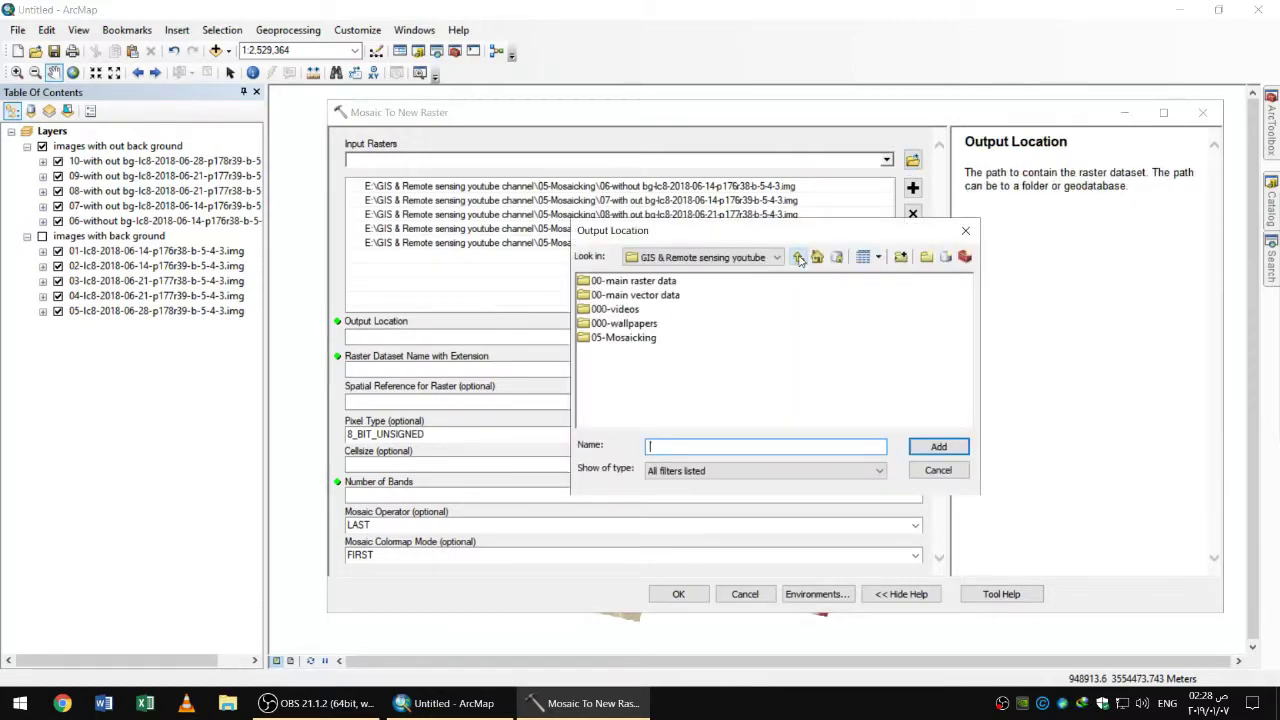
{"action": "left_click", "coordinate": [634, 339]}
{"action": "left_click", "coordinate": [938, 446]}
Step: Name the output raster dataset mosaic1.img, including its extension
{"action": "left_click", "coordinate": [494, 364]}
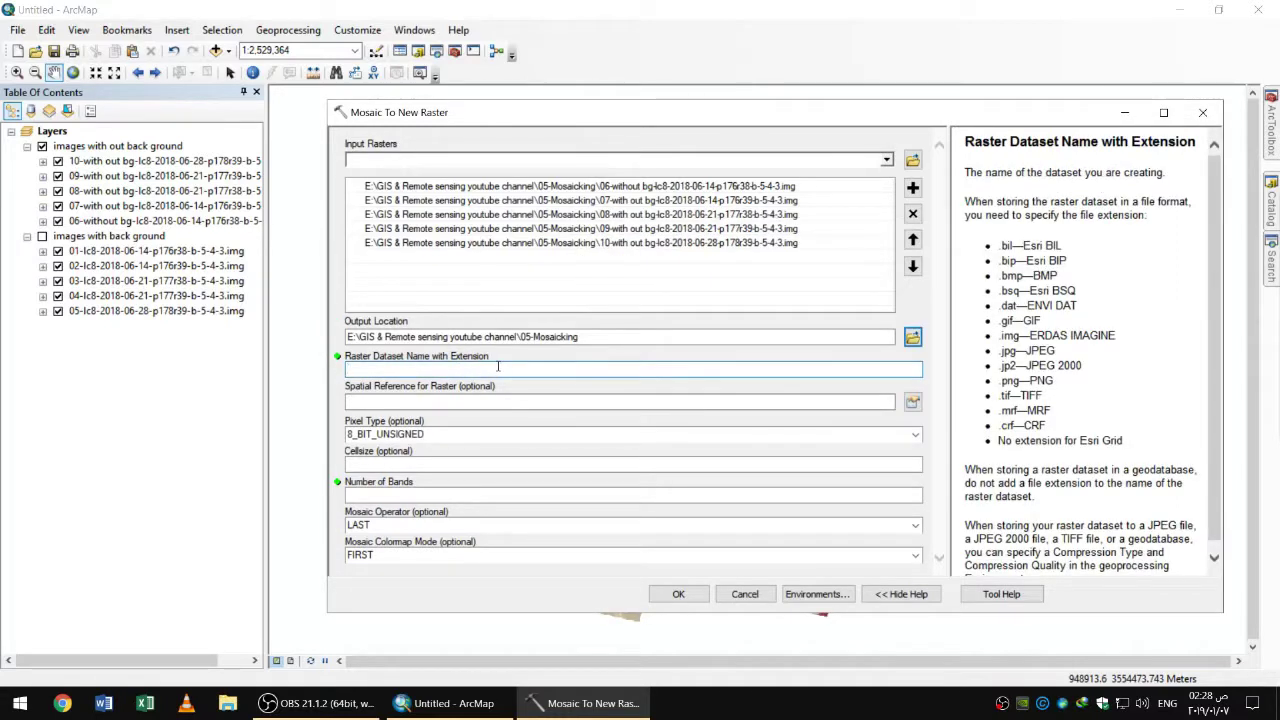
{"action": "type", "text": "mosaic"}
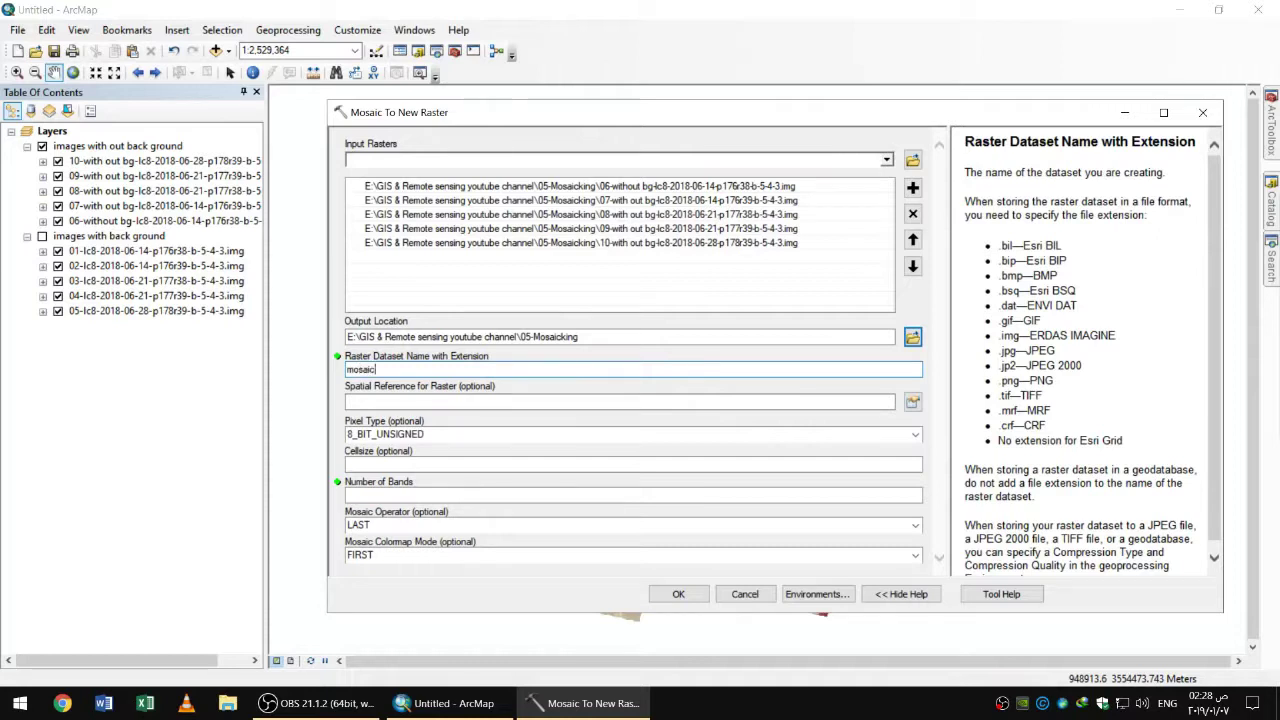
{"action": "type", "text": "1"}
{"action": "type", "text": ".img"}
{"action": "key", "text": "BackSpace"}
{"action": "key", "text": "BackSpace"}
{"action": "key", "text": "BackSpace"}
{"action": "key", "text": "BackSpace"}
{"action": "type", "text": ".tiff"}
{"action": "key", "text": "BackSpace"}
{"action": "key", "text": "BackSpace"}
{"action": "key", "text": "BackSpace"}
{"action": "key", "text": "BackSpace"}
{"action": "type", "text": "img"}
Step: Check the pixel type and pixel depth in the source properties of the background-free image 10 layer
{"action": "left_click", "coordinate": [913, 435]}
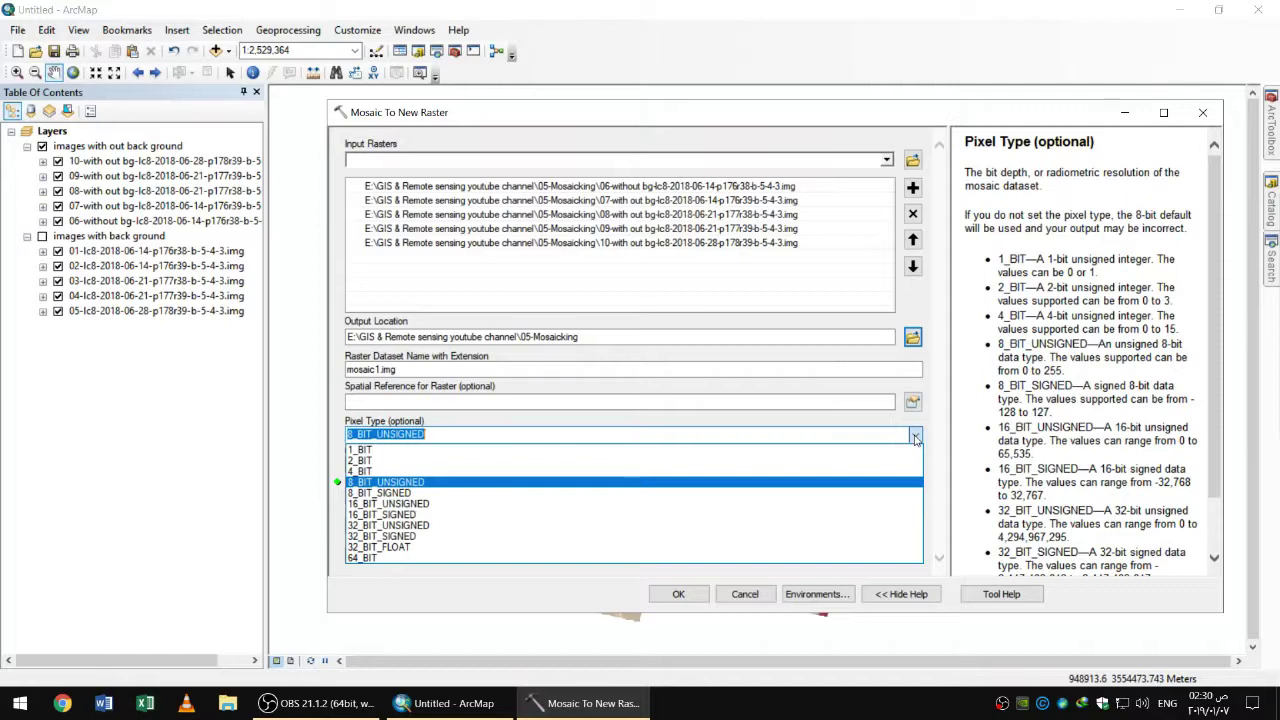
{"action": "left_click", "coordinate": [915, 438]}
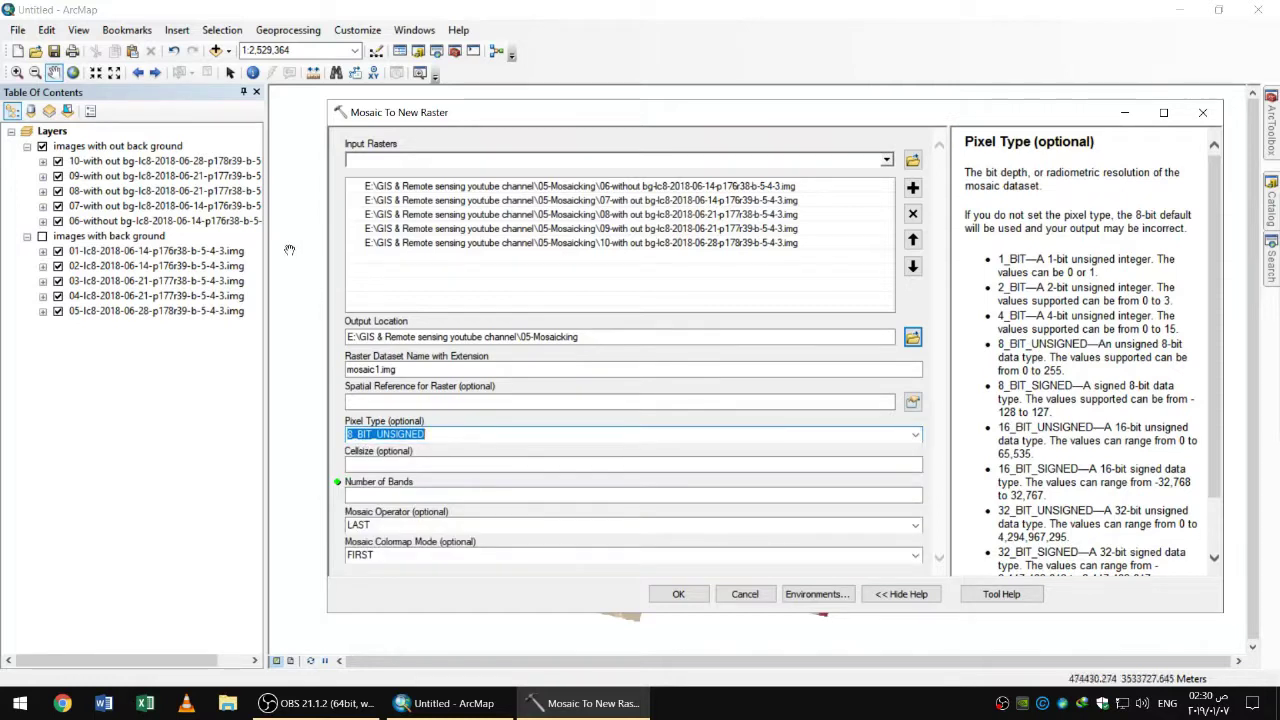
{"action": "right_click", "coordinate": [155, 163]}
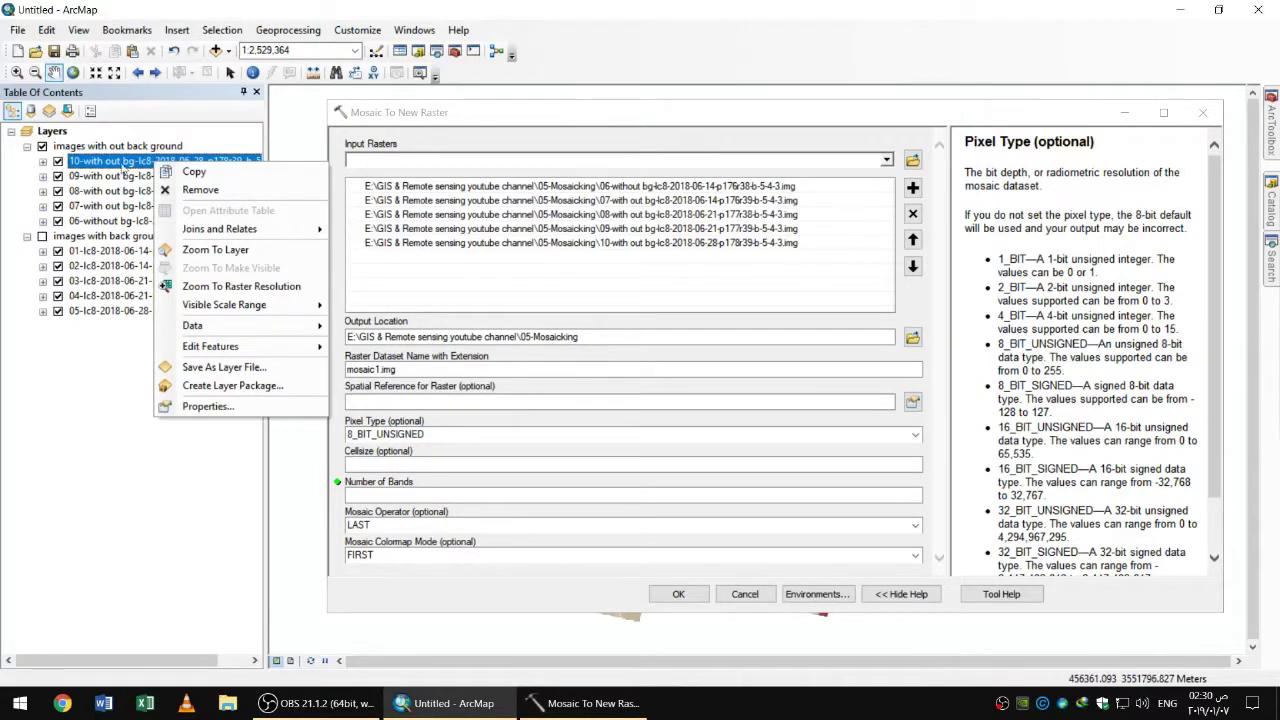
{"action": "left_click", "coordinate": [113, 163]}
{"action": "right_click", "coordinate": [111, 162]}
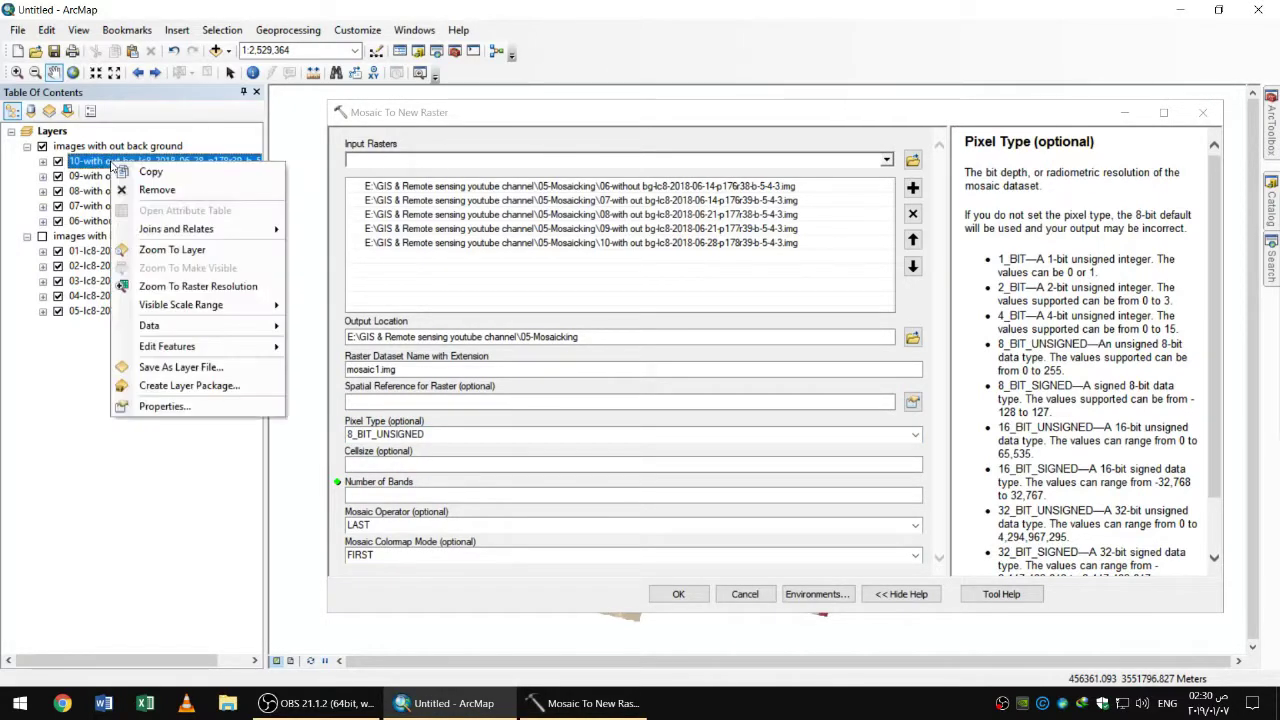
{"action": "left_click", "coordinate": [217, 406]}
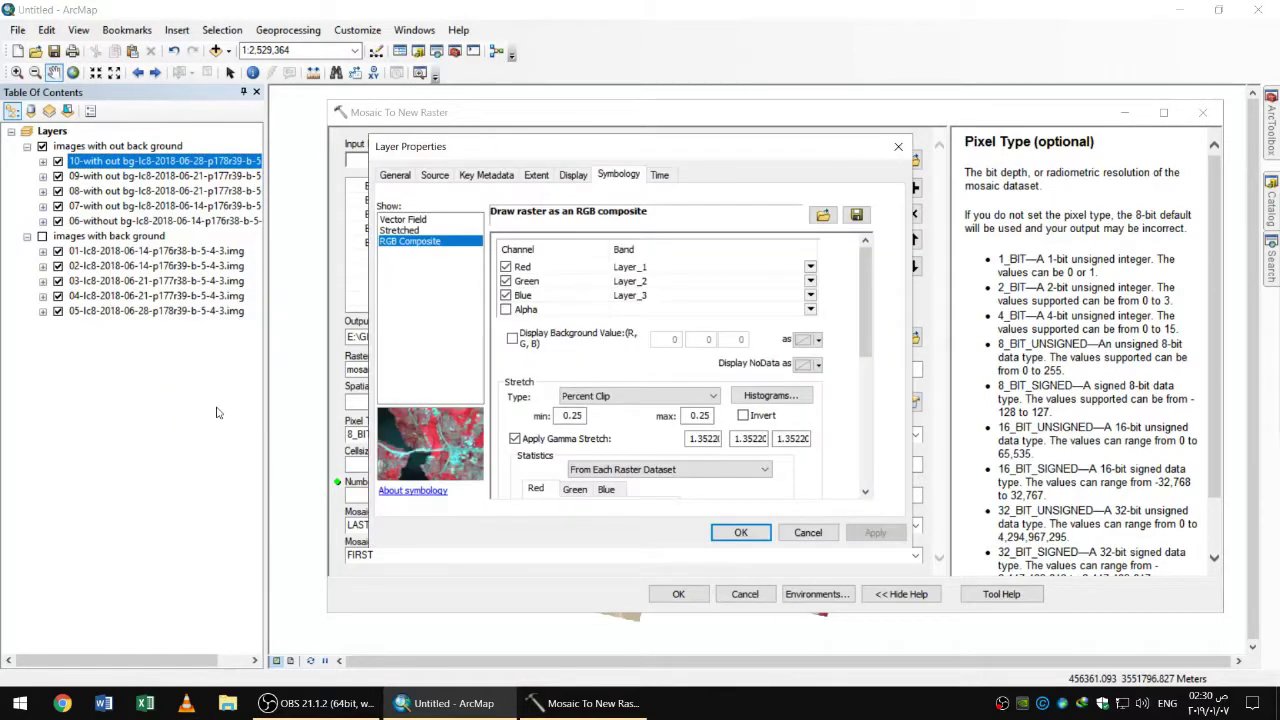
{"action": "left_click_drag", "start_coordinate": [553, 152], "coordinate": [805, 158]}
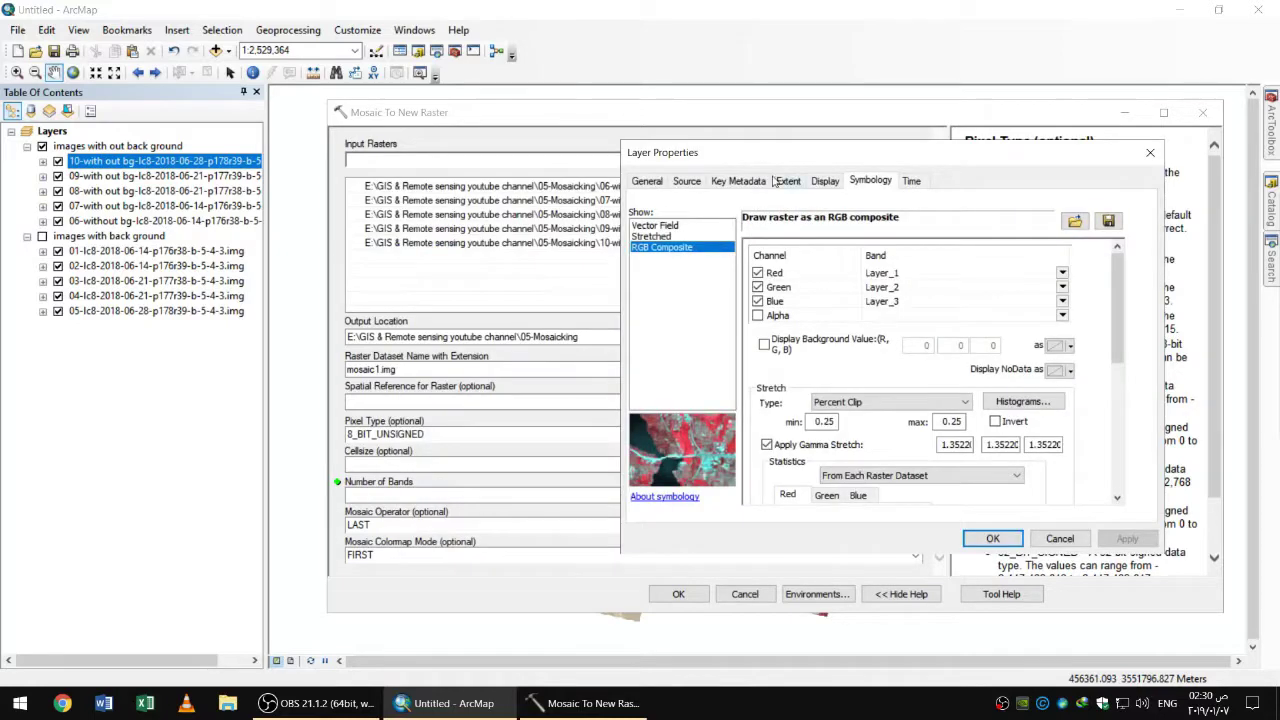
{"action": "left_click", "coordinate": [656, 186]}
{"action": "left_click", "coordinate": [687, 182]}
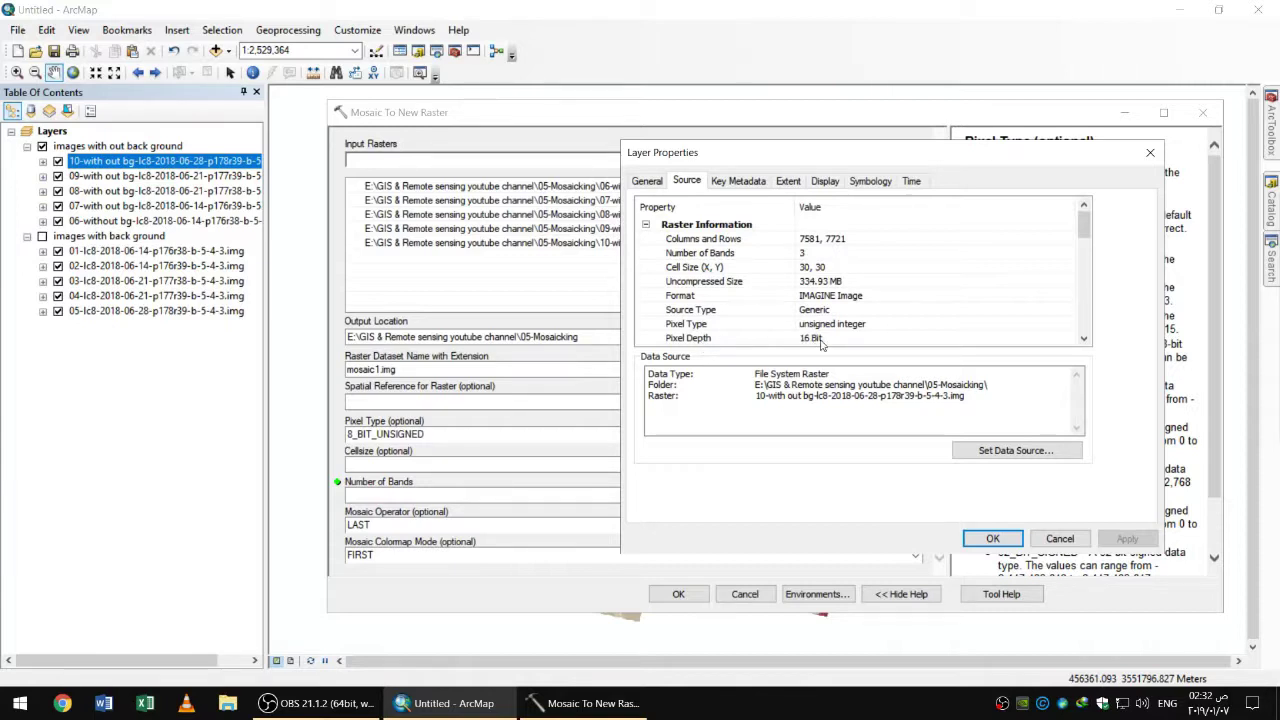
{"action": "left_click", "coordinate": [993, 538]}
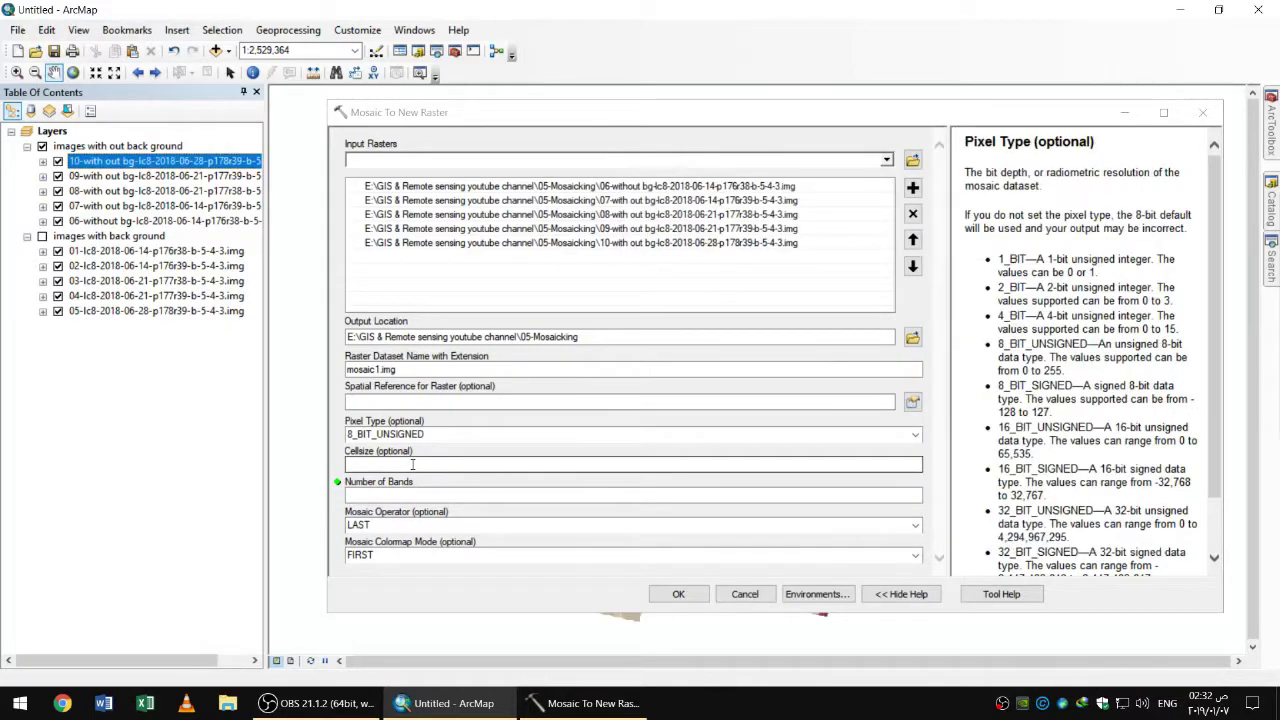
Step: Check the cell size and number of bands in the source properties of the background-free image 10 layer
{"action": "left_click", "coordinate": [845, 462]}
{"action": "right_click", "coordinate": [115, 161]}
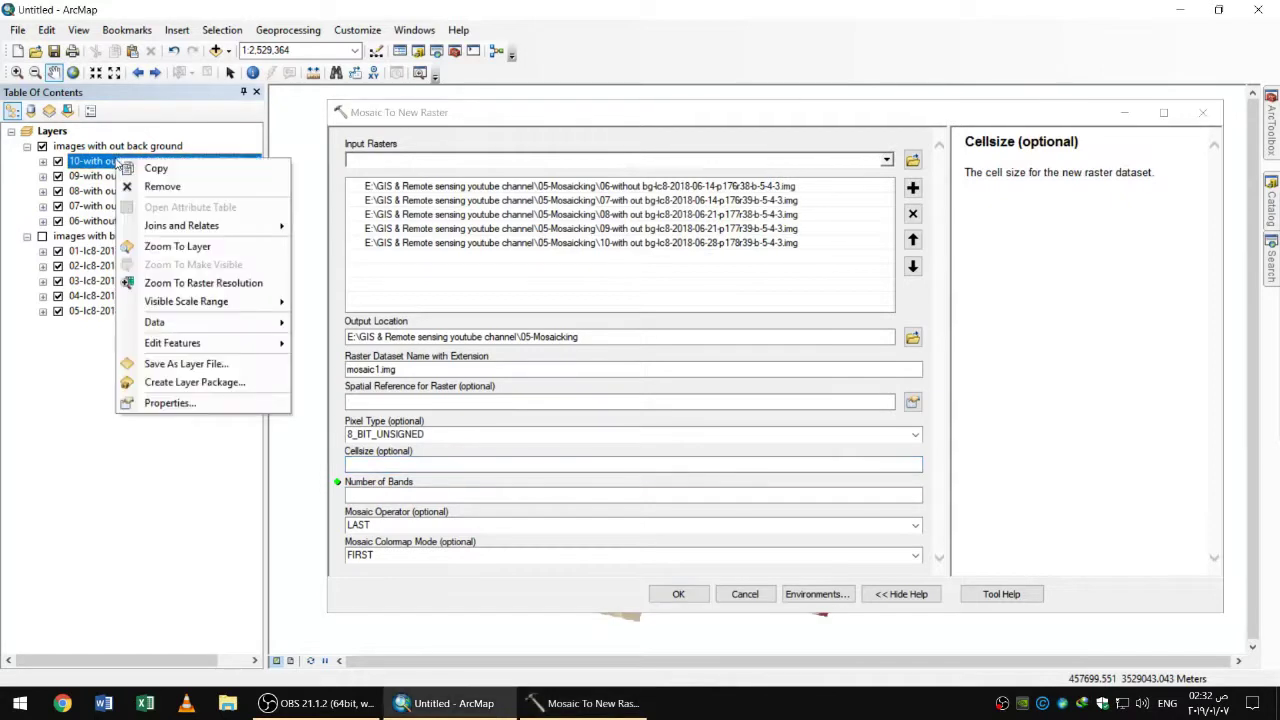
{"action": "left_click", "coordinate": [167, 402]}
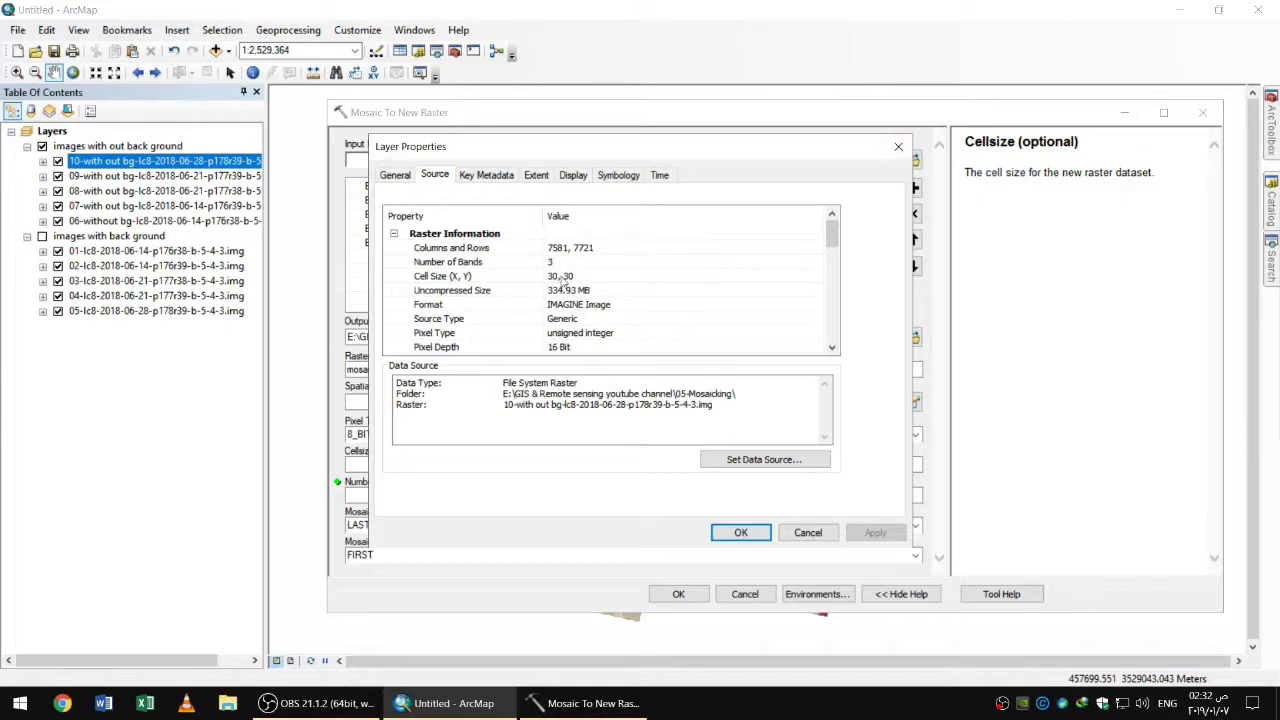
{"action": "left_click", "coordinate": [897, 148]}
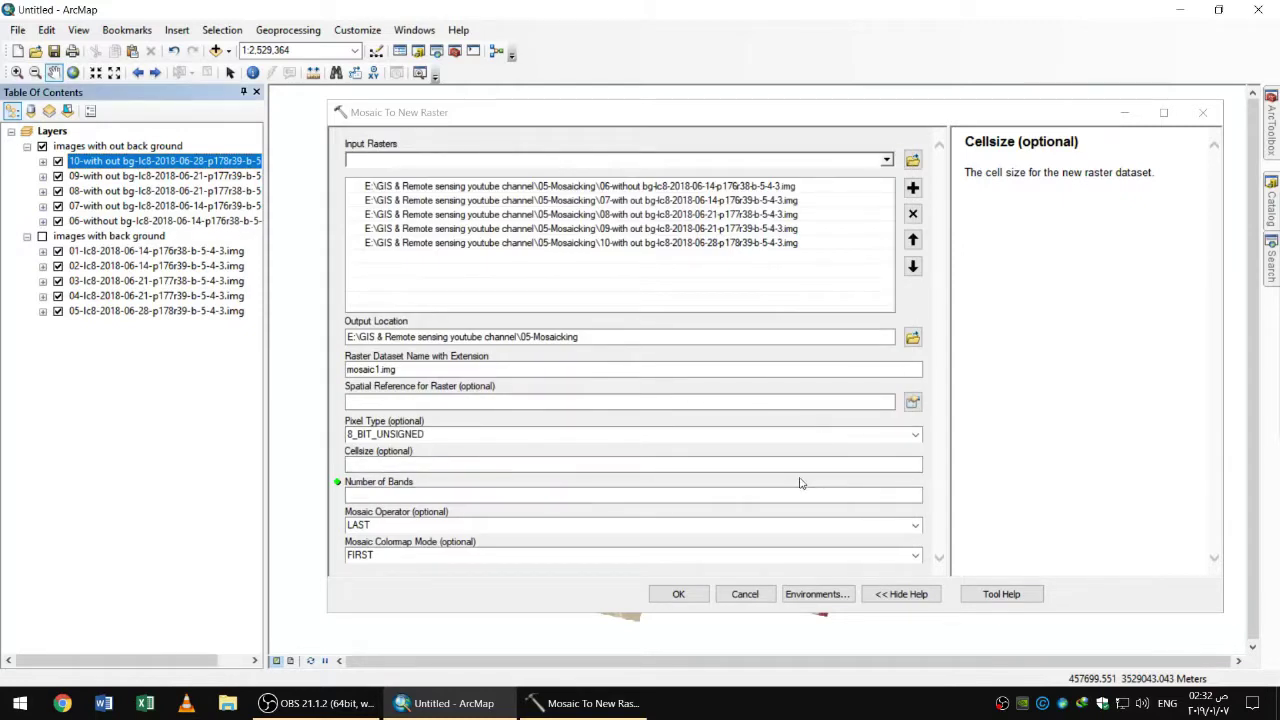
Step: Set the mosaic's pixel type to 16_BIT_UNSIGNED, its cell size to 30 and its number of bands to 3
{"action": "left_click", "coordinate": [917, 436]}
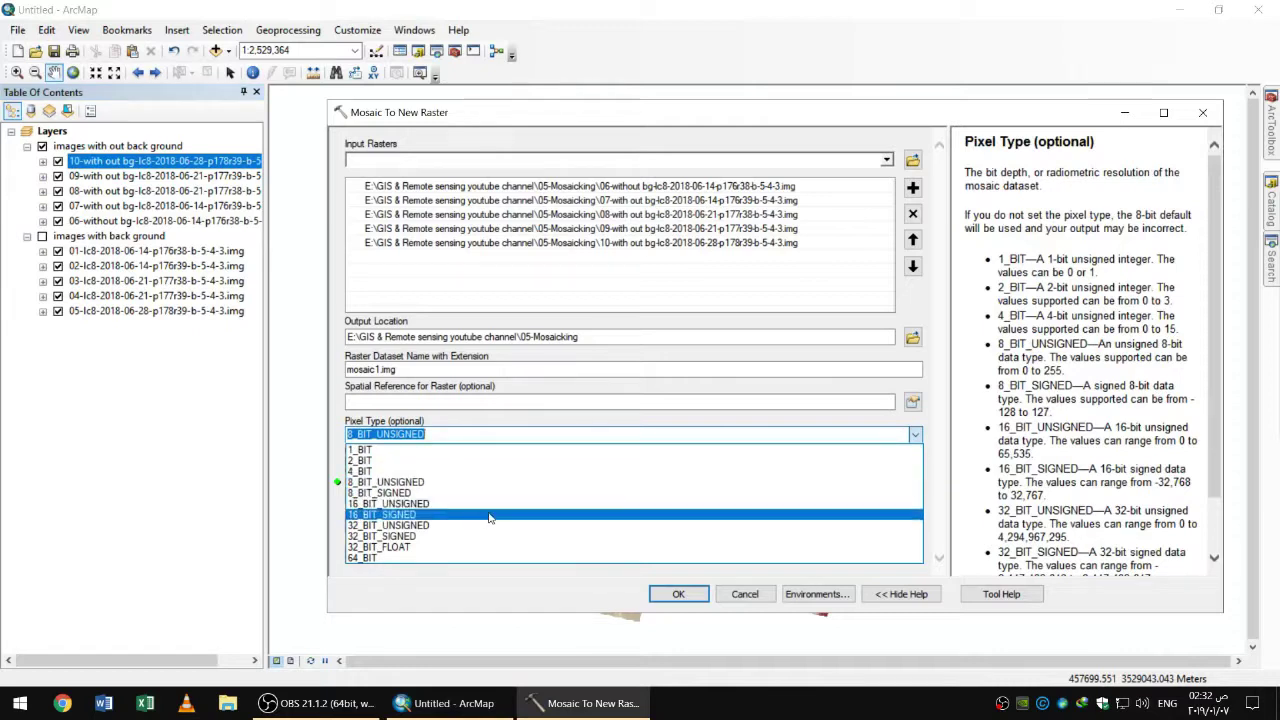
{"action": "left_click", "coordinate": [410, 504]}
{"action": "left_click", "coordinate": [458, 463]}
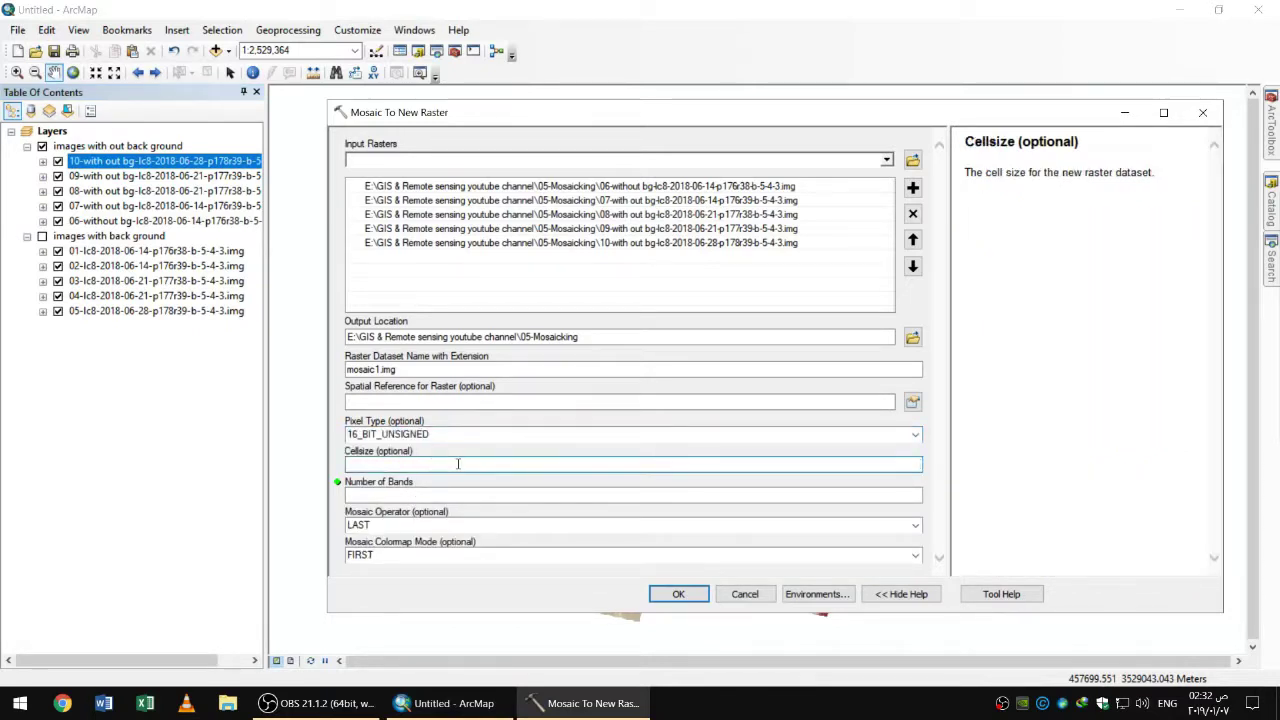
{"action": "type", "text": "30"}
{"action": "left_click", "coordinate": [660, 495]}
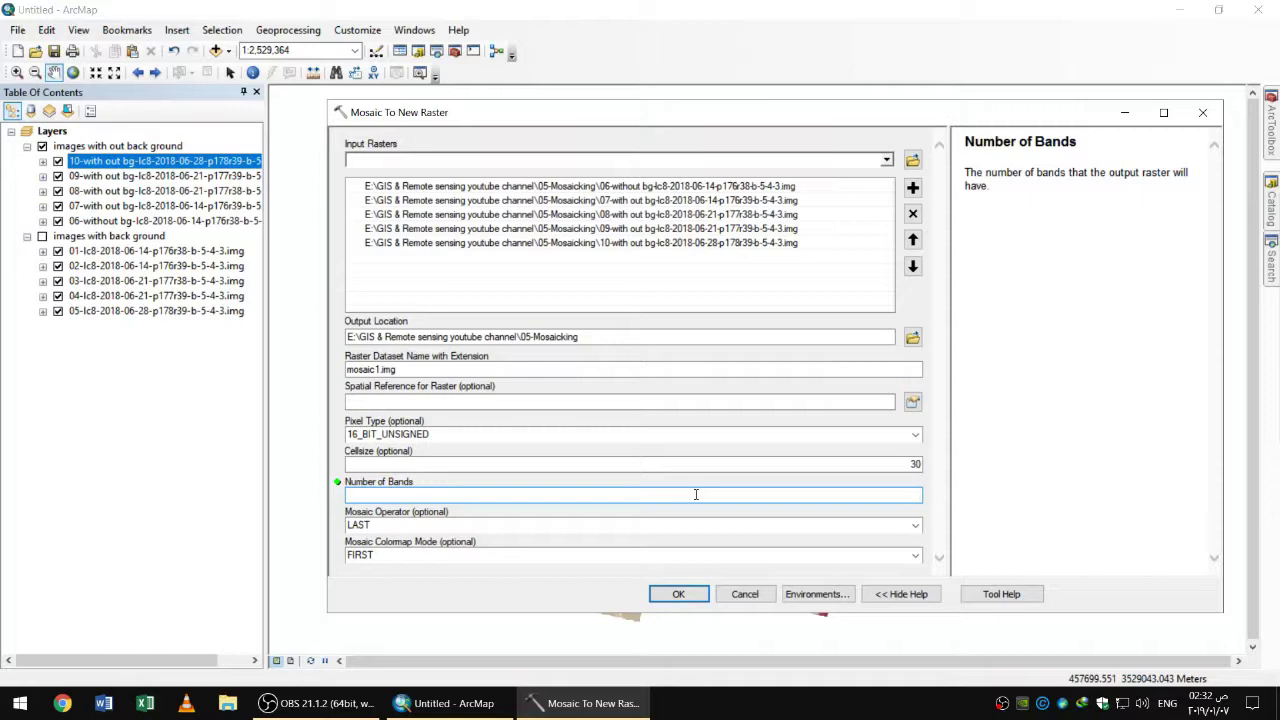
{"action": "type", "text": "3"}
Step: Set the mosaic operator to FIRST, run Mosaic To New Raster, and dismiss its progress window once it has finished
{"action": "left_click", "coordinate": [742, 520]}
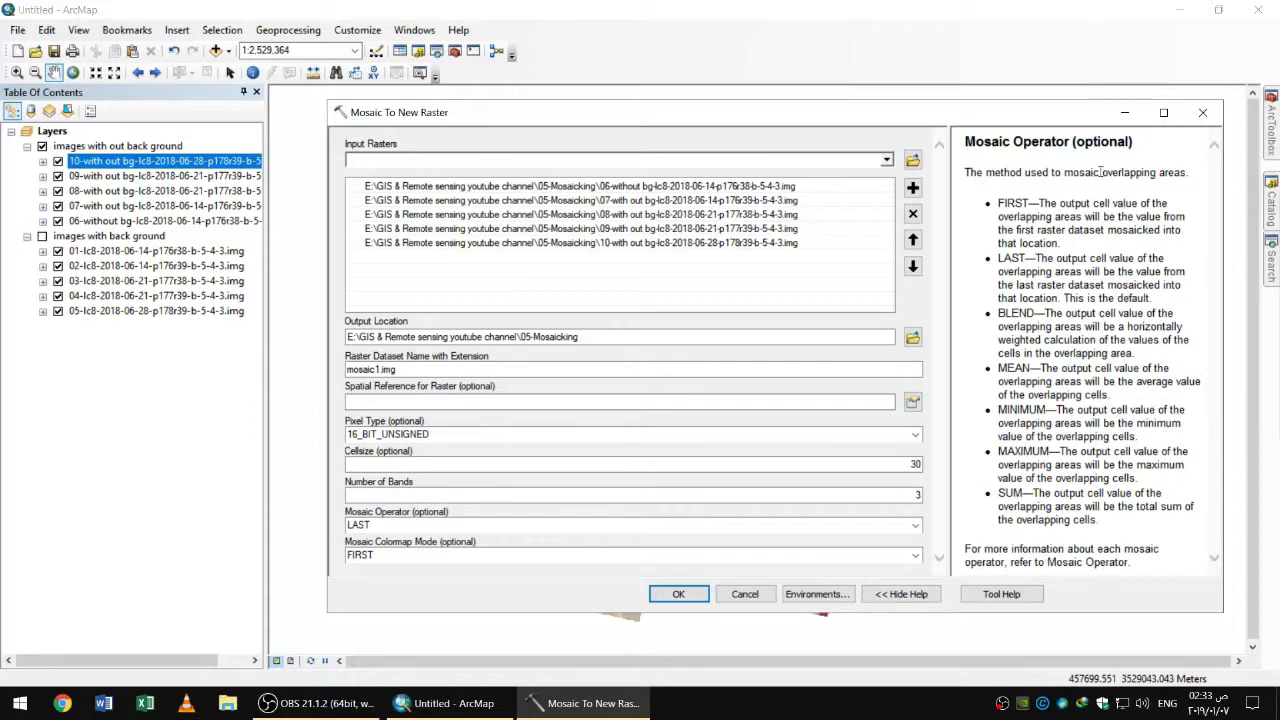
{"action": "left_click", "coordinate": [676, 592]}
{"action": "left_click", "coordinate": [553, 527]}
{"action": "left_click", "coordinate": [924, 533]}
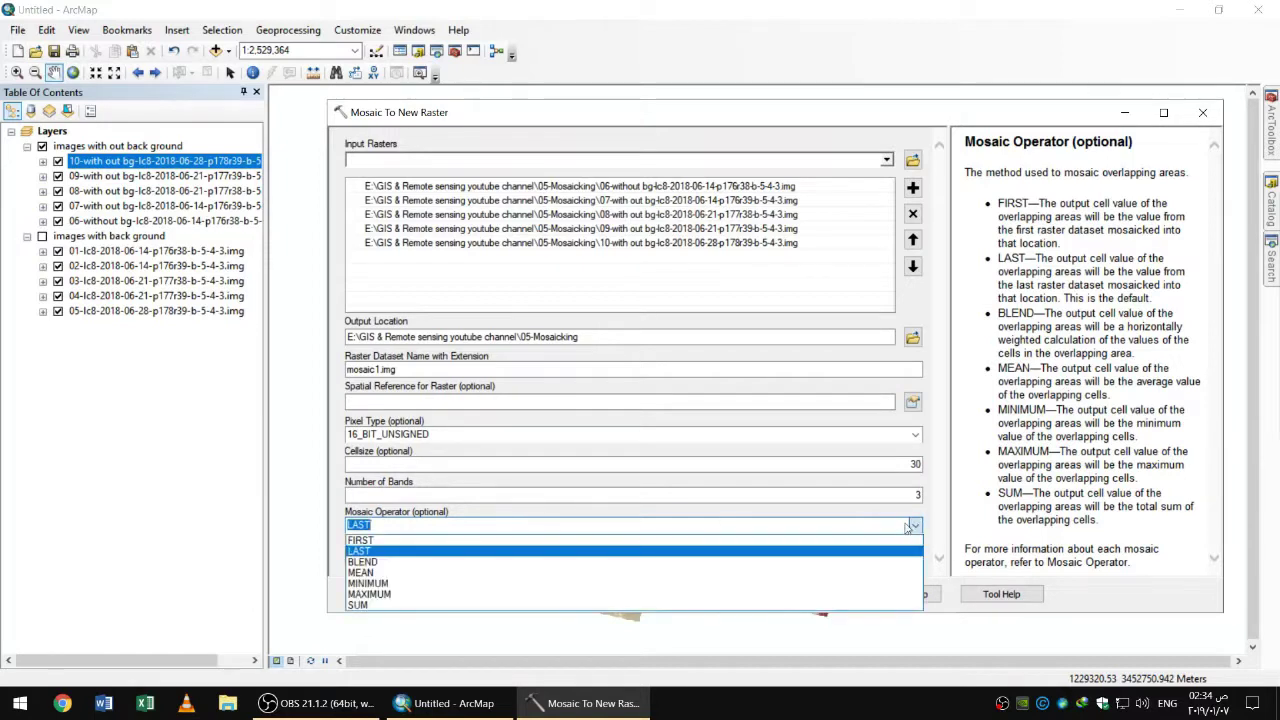
{"action": "left_click", "coordinate": [850, 539]}
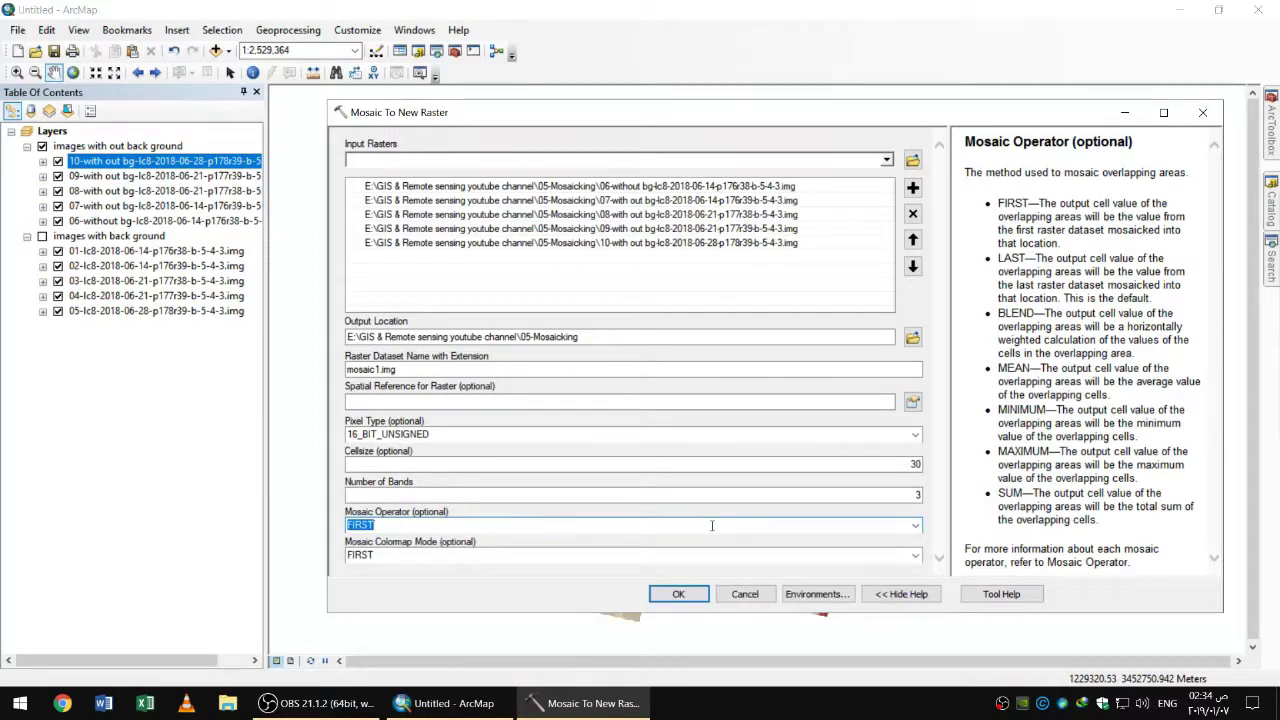
{"action": "left_click", "coordinate": [917, 529]}
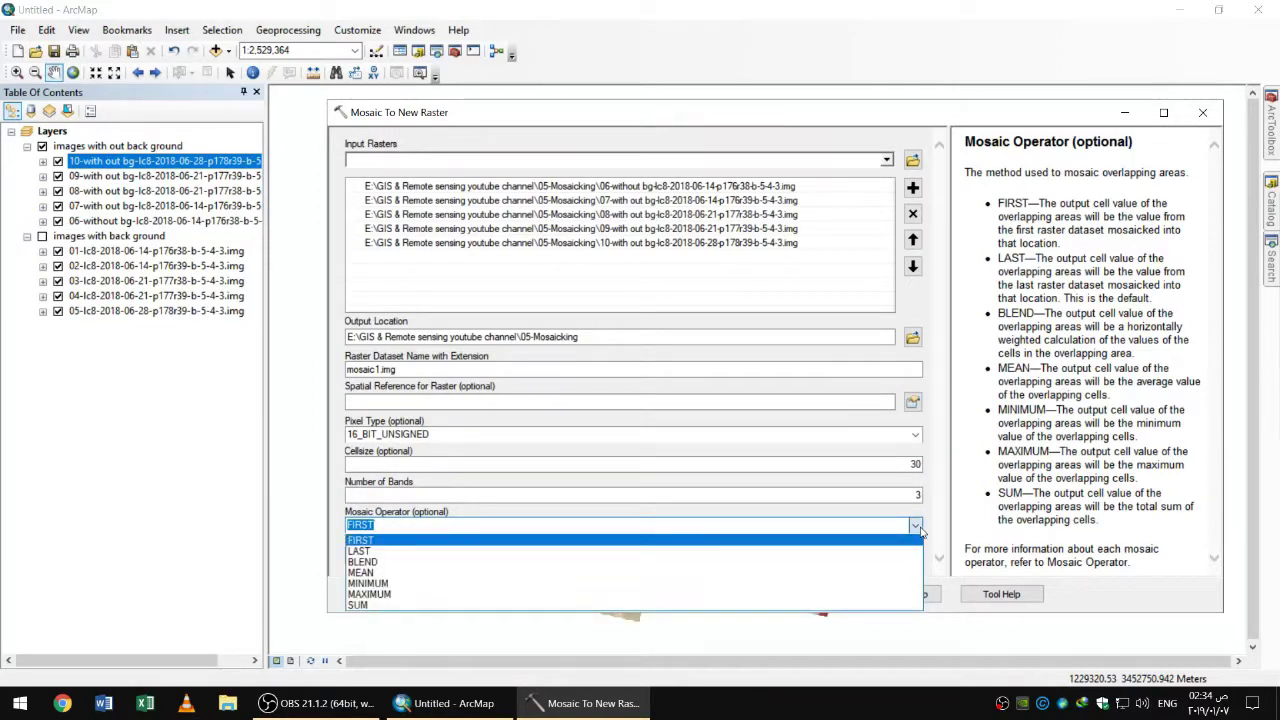
{"action": "left_click", "coordinate": [917, 529]}
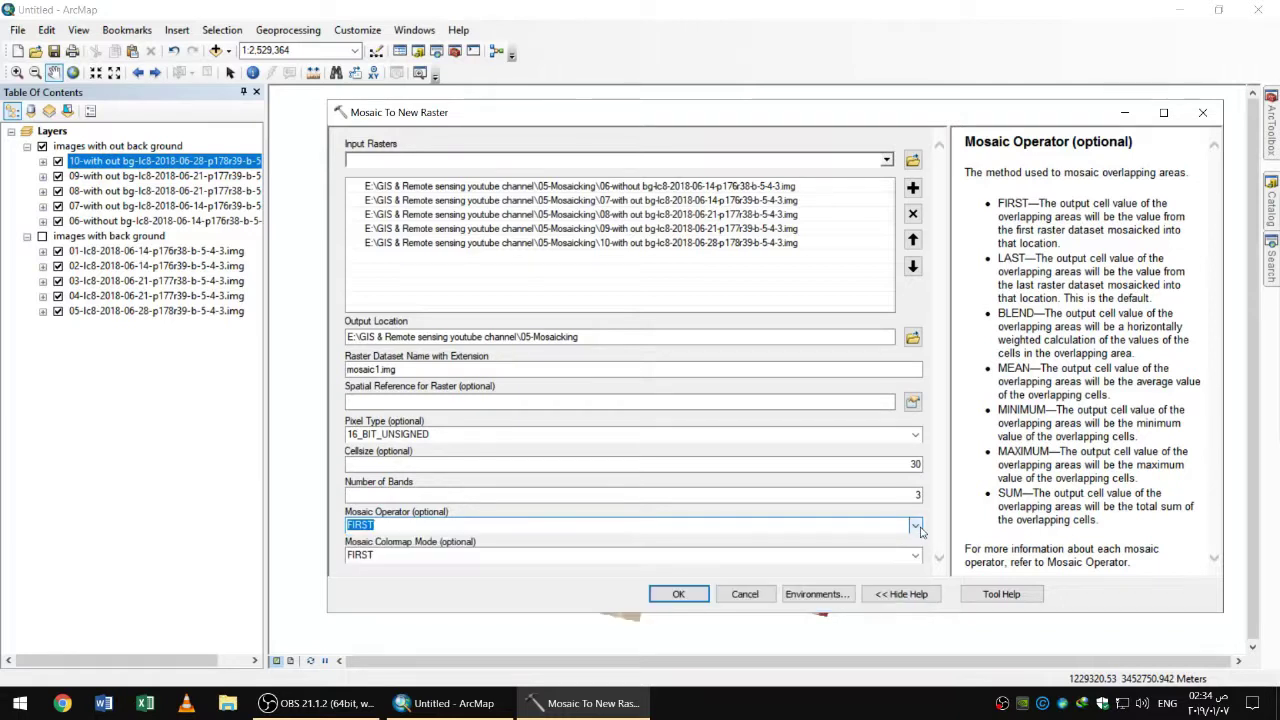
{"action": "left_click", "coordinate": [665, 596]}
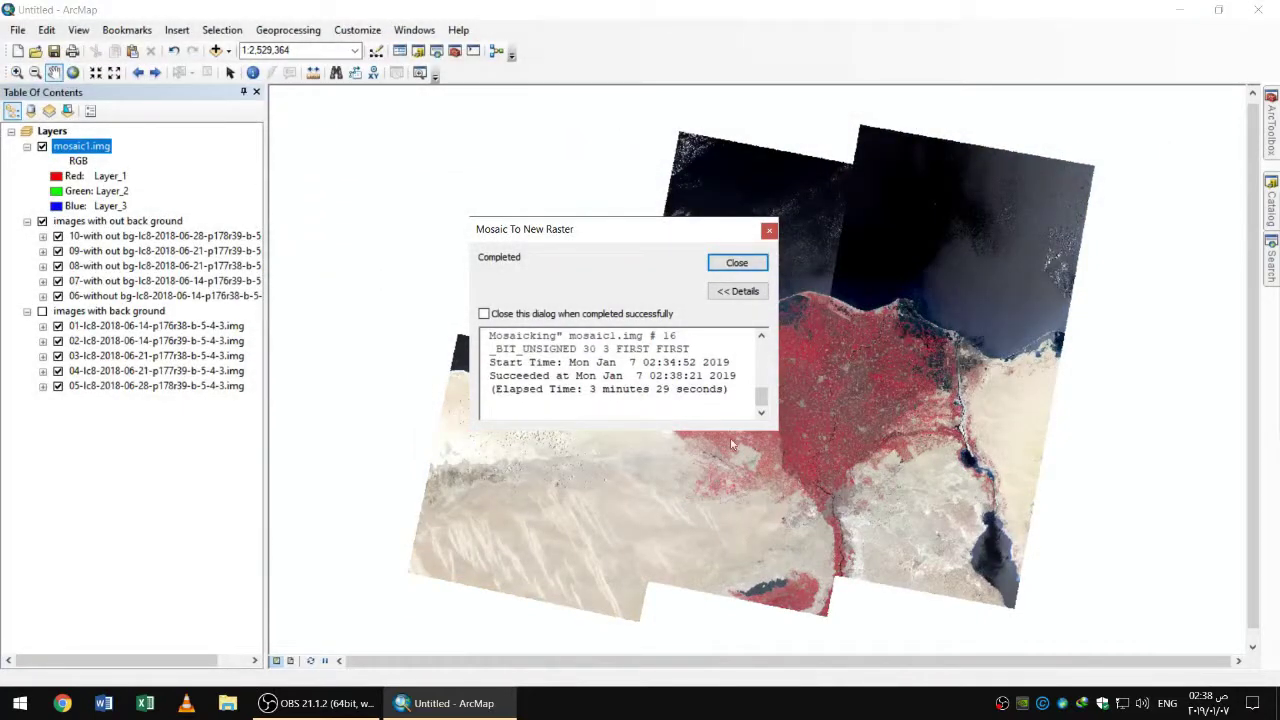
{"action": "left_click", "coordinate": [737, 265]}
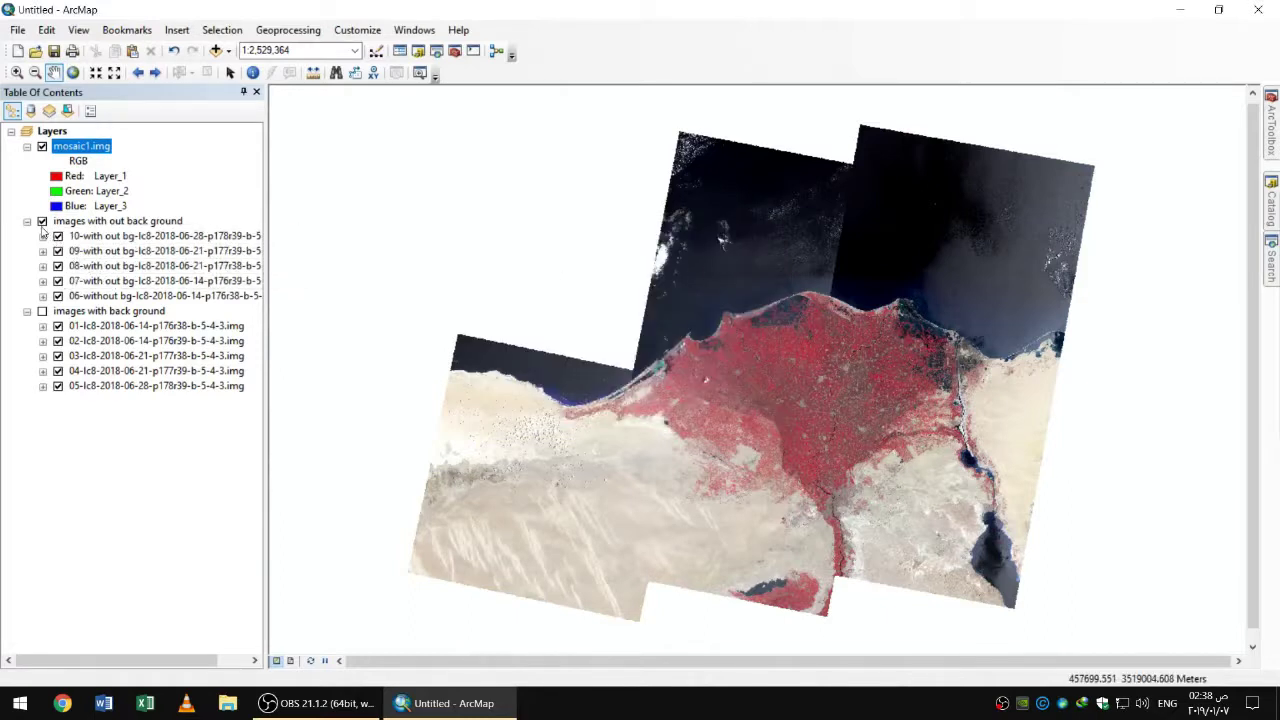
Step: Hide the "images with out back ground" group and view mosaic1.img alone at 1:800,000 over the red delta area
{"action": "left_click", "coordinate": [42, 221]}
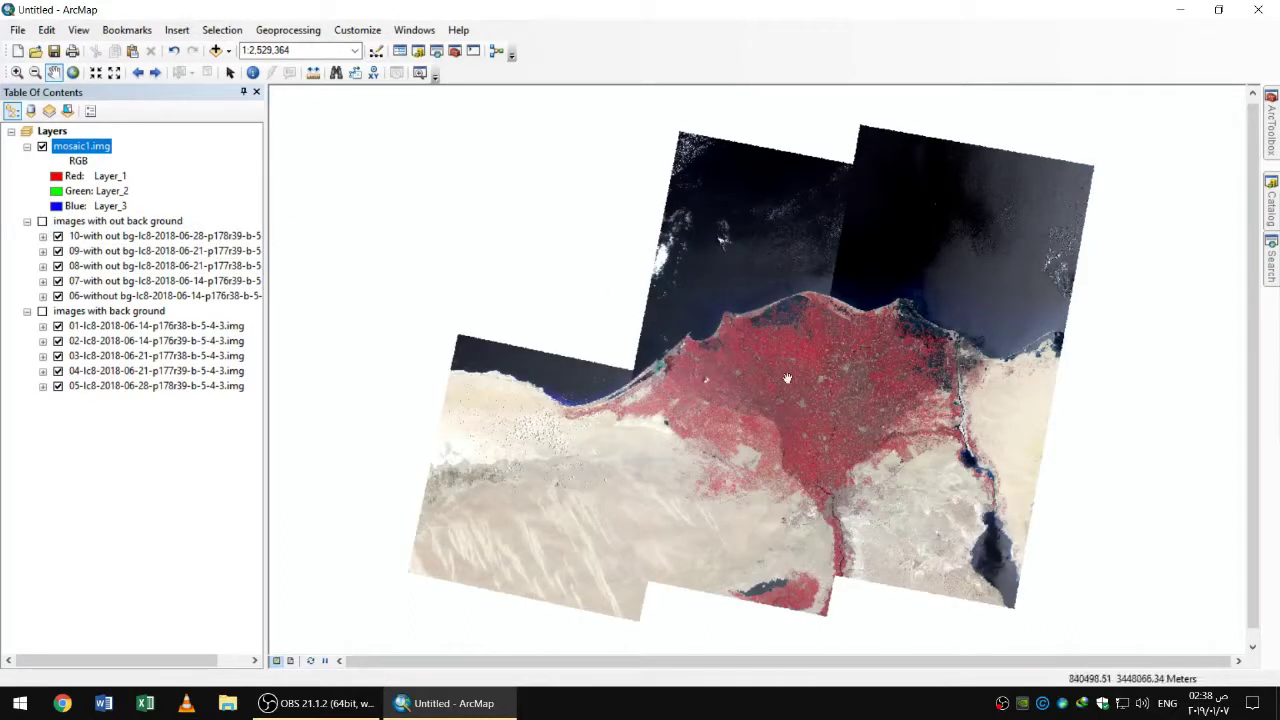
{"action": "scroll", "coordinate": [764, 336], "scroll_direction": "up", "scroll_amount": 3}
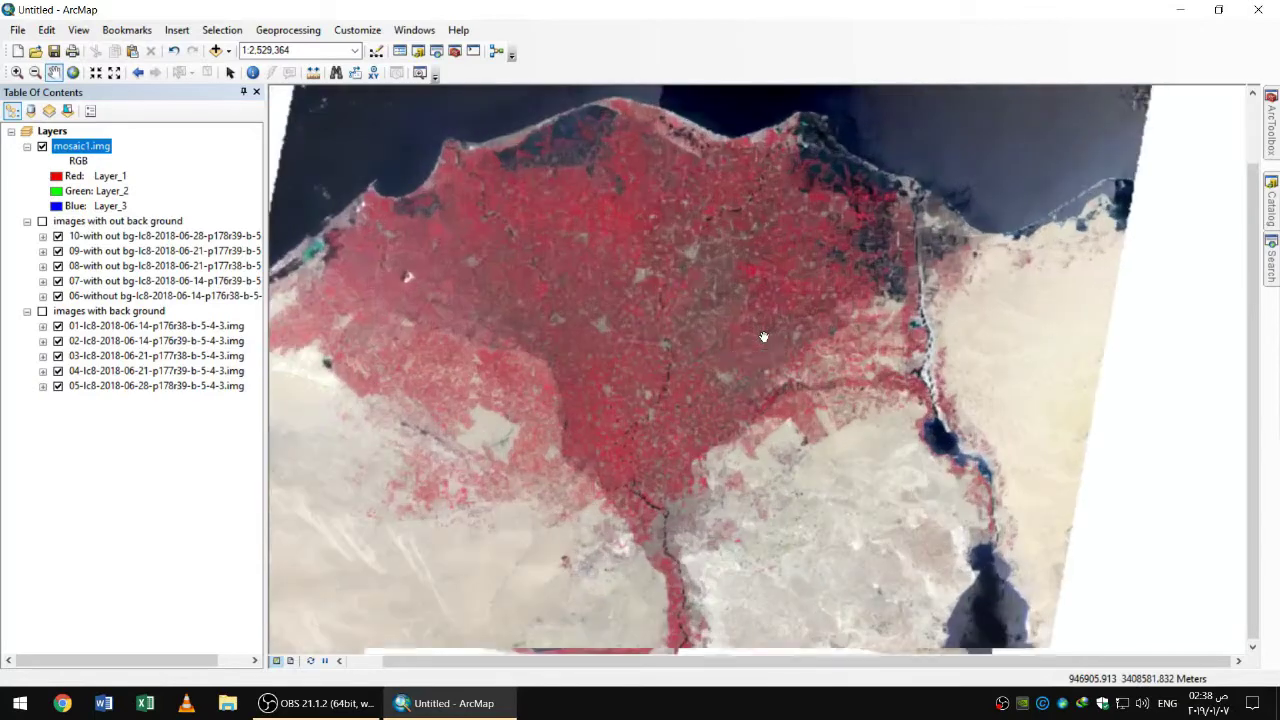
{"action": "left_click_drag", "start_coordinate": [764, 336], "coordinate": [747, 447]}
{"action": "left_click_drag", "start_coordinate": [697, 491], "coordinate": [787, 365]}
{"action": "scroll", "coordinate": [657, 388], "scroll_direction": "up", "scroll_amount": 2}
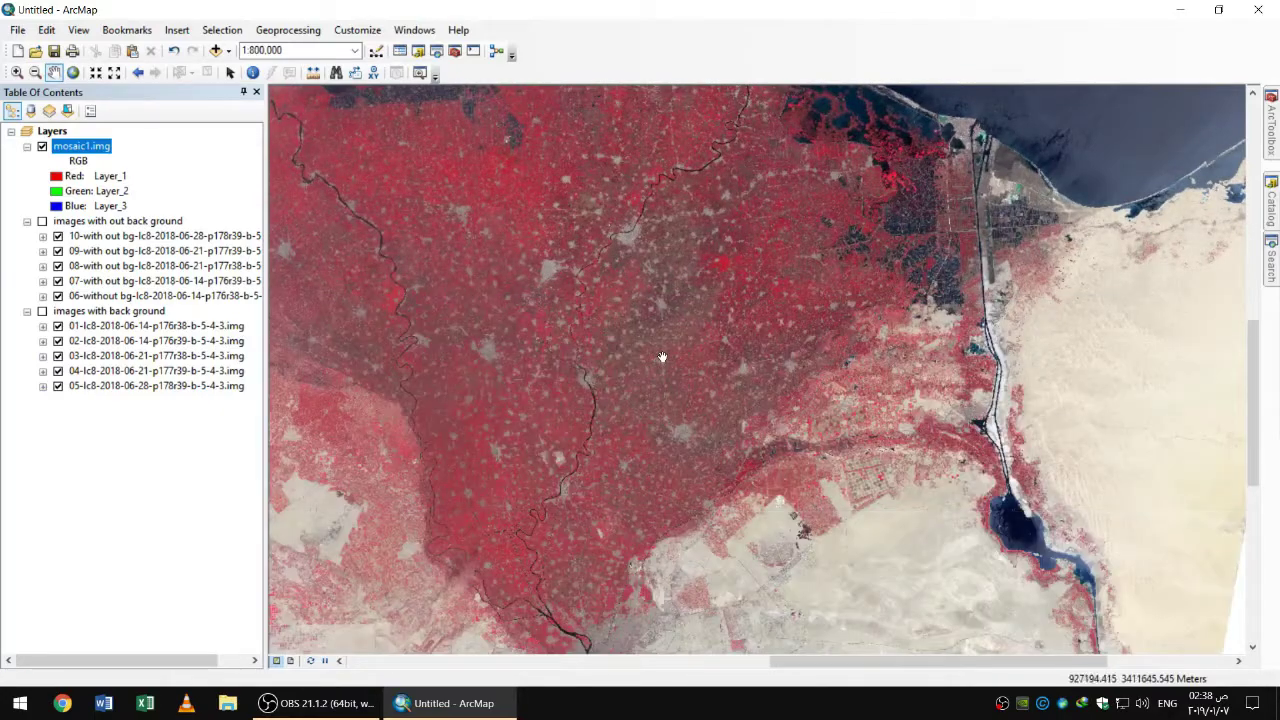
Step: Examine mosaic1.img across the delta and its northern coastline for visible seams between the merged scenes
{"action": "left_click_drag", "start_coordinate": [551, 328], "coordinate": [642, 420]}
{"action": "mouse_move", "coordinate": [377, 565]}
{"action": "left_mouse_down"}
{"action": "mouse_move", "coordinate": [560, 385]}
{"action": "mouse_move", "coordinate": [817, 280]}
{"action": "mouse_move", "coordinate": [821, 391]}
{"action": "mouse_move", "coordinate": [394, 306]}
{"action": "left_mouse_up"}
{"action": "mouse_move", "coordinate": [878, 401]}
{"action": "left_mouse_down"}
{"action": "mouse_move", "coordinate": [835, 361]}
{"action": "mouse_move", "coordinate": [712, 334]}
{"action": "mouse_move", "coordinate": [1002, 539]}
{"action": "left_mouse_up"}
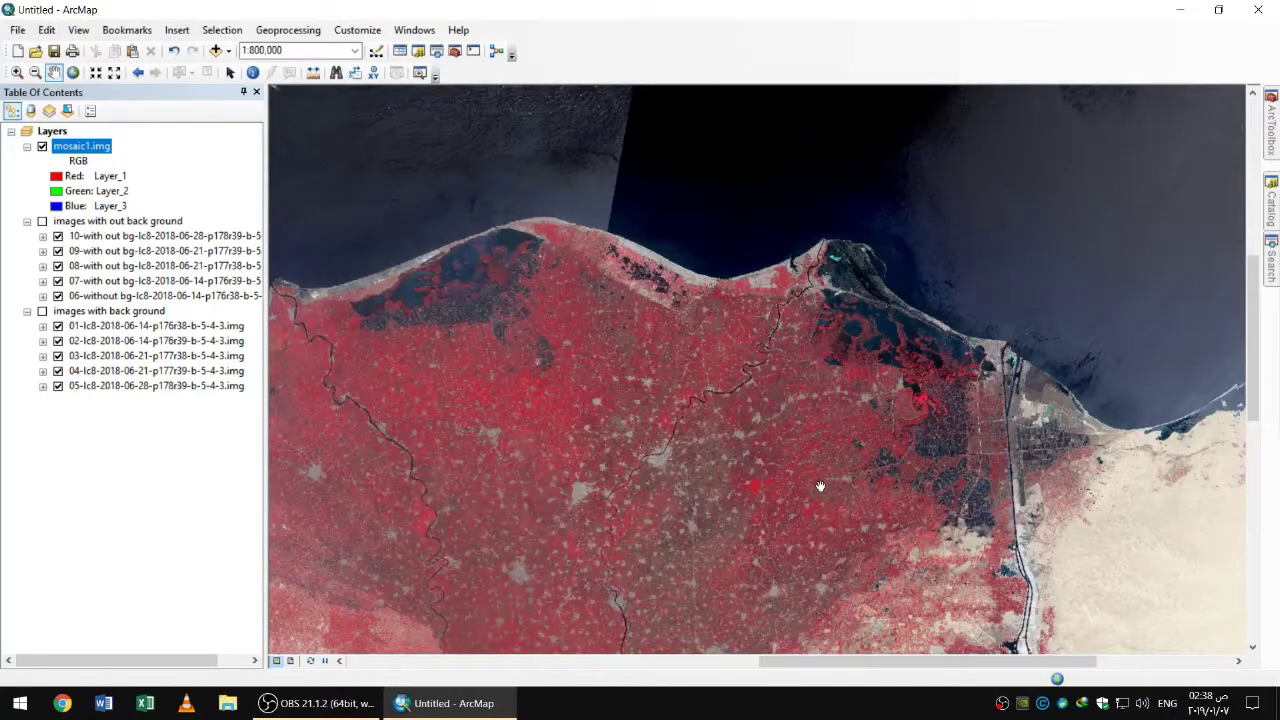
{"action": "left_click_drag", "start_coordinate": [820, 486], "coordinate": [833, 173]}
{"action": "left_click_drag", "start_coordinate": [960, 540], "coordinate": [691, 471]}
{"action": "left_click_drag", "start_coordinate": [680, 523], "coordinate": [894, 357]}
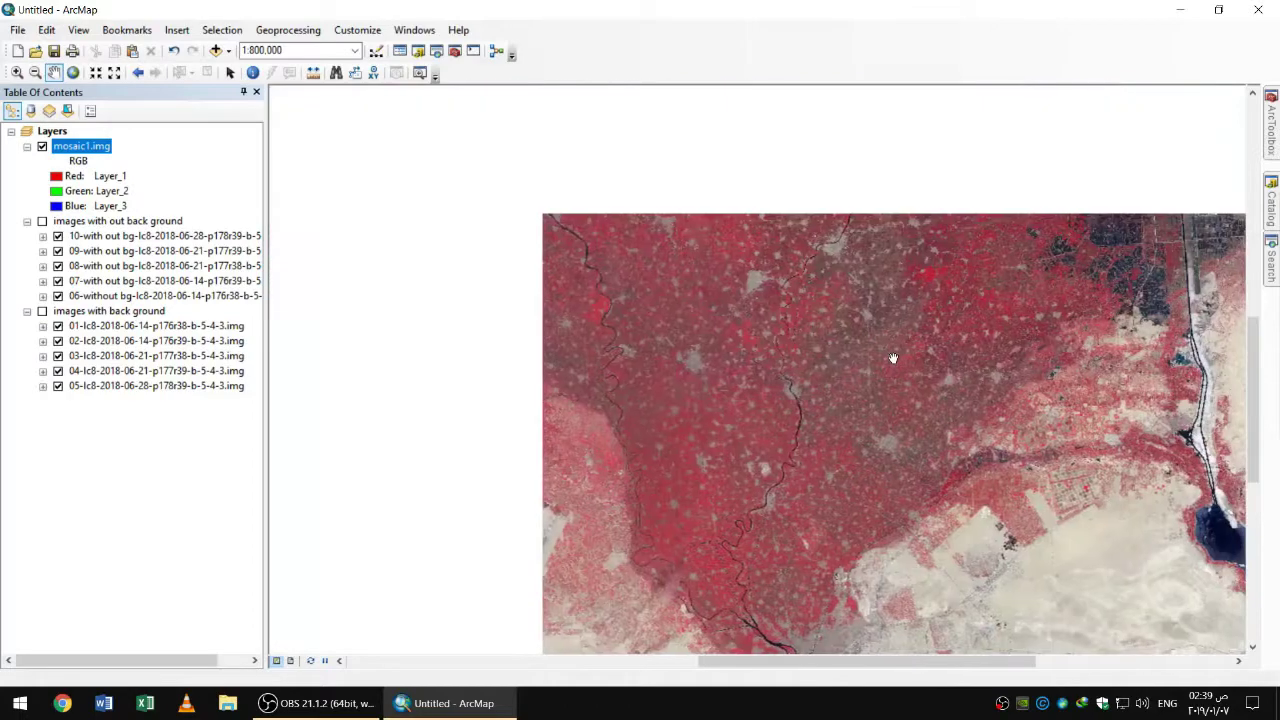
{"action": "left_click_drag", "start_coordinate": [626, 260], "coordinate": [788, 386]}
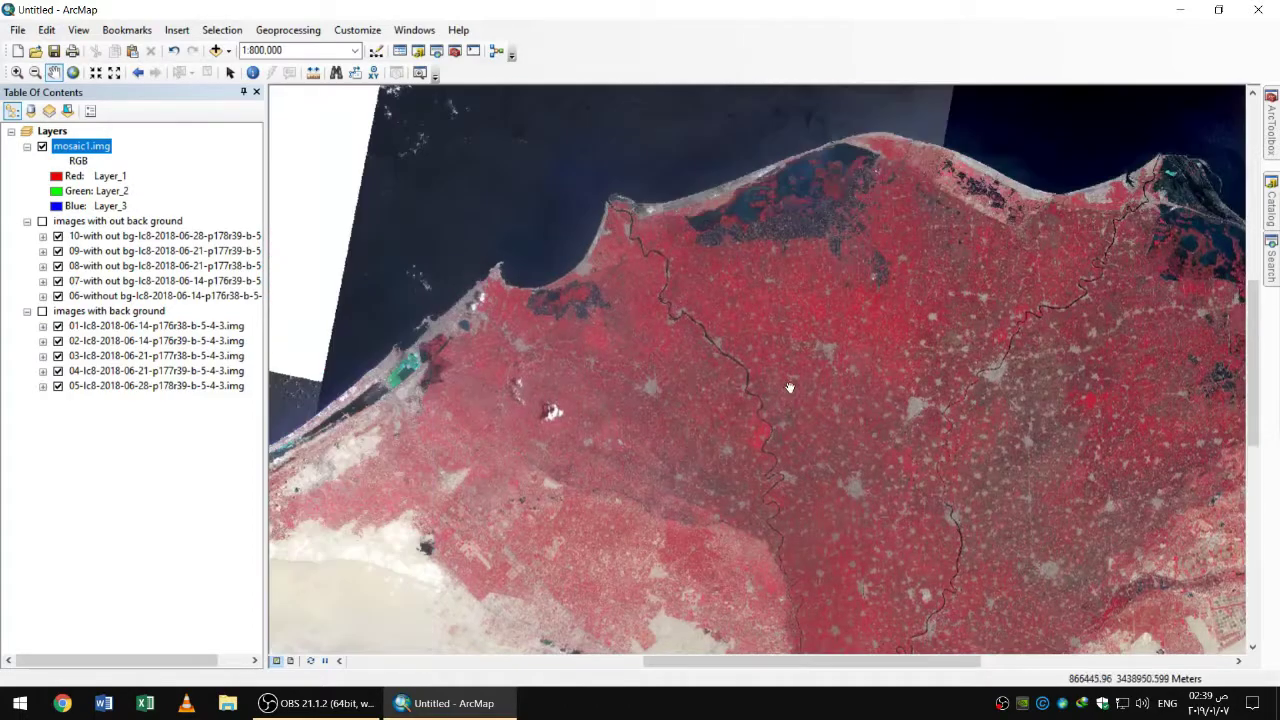
{"action": "left_click_drag", "start_coordinate": [737, 464], "coordinate": [782, 312]}
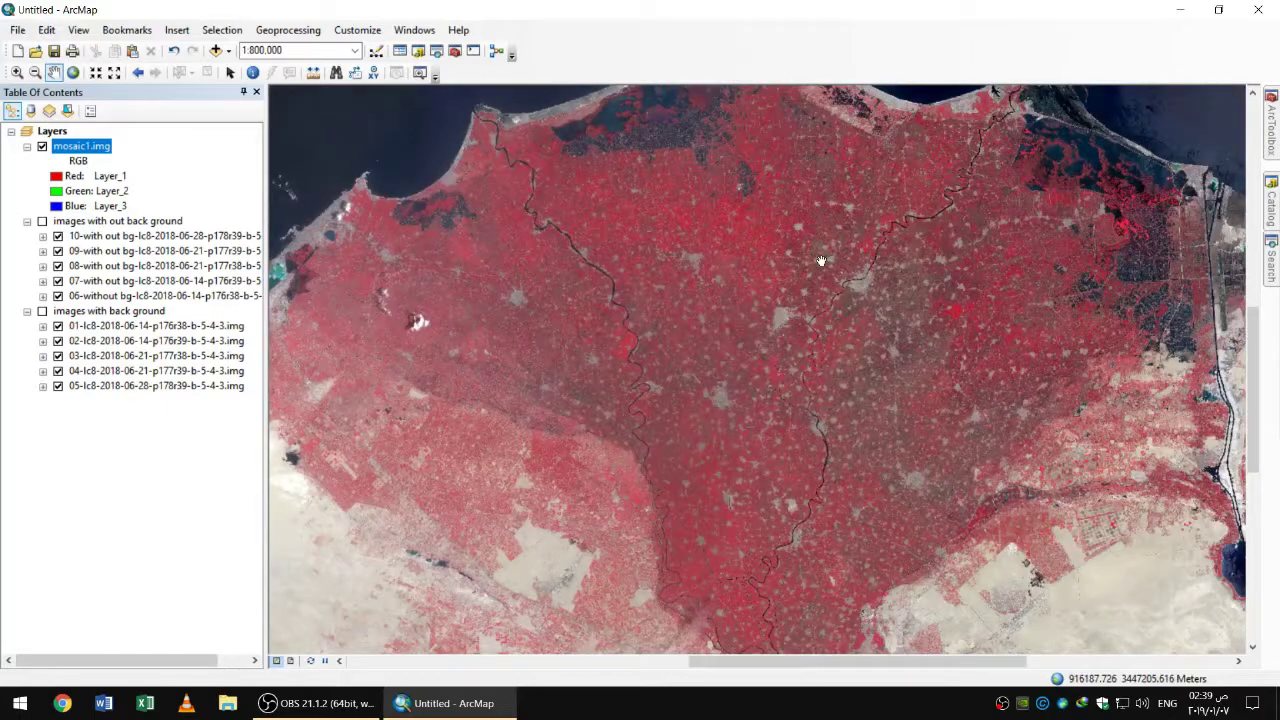
{"action": "left_click_drag", "start_coordinate": [821, 261], "coordinate": [779, 423]}
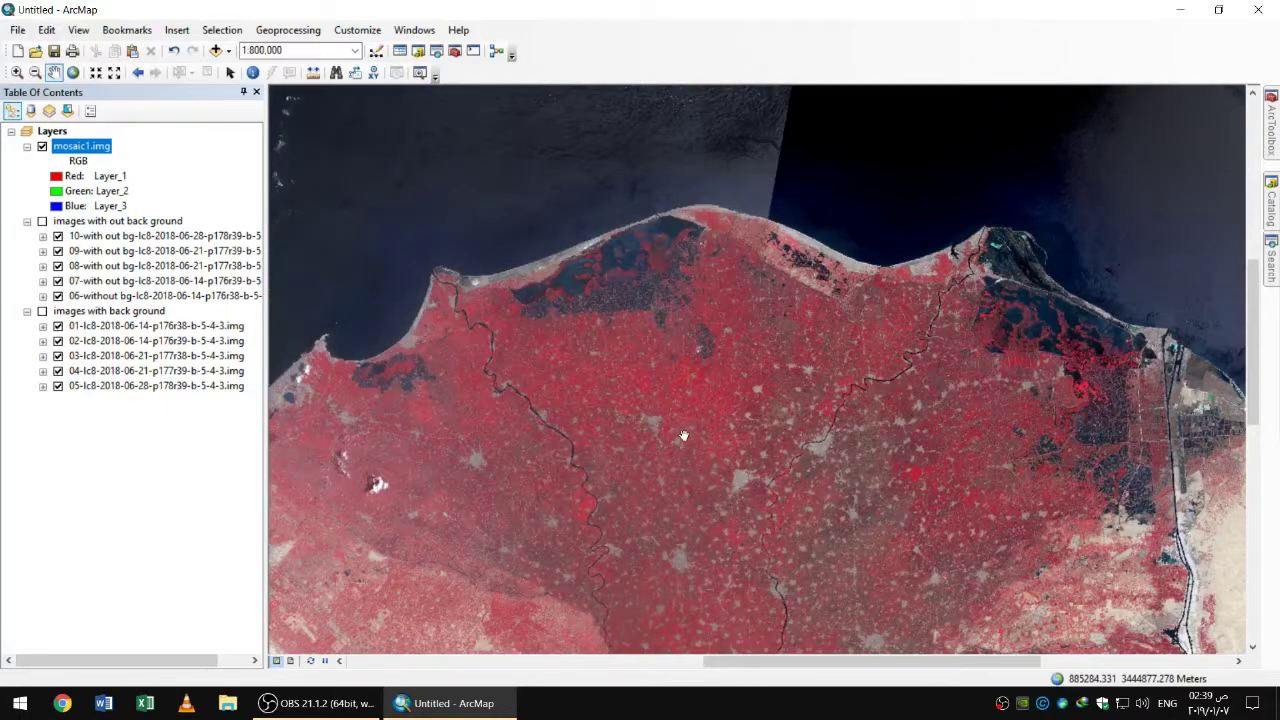
{"action": "left_click_drag", "start_coordinate": [684, 436], "coordinate": [759, 488]}
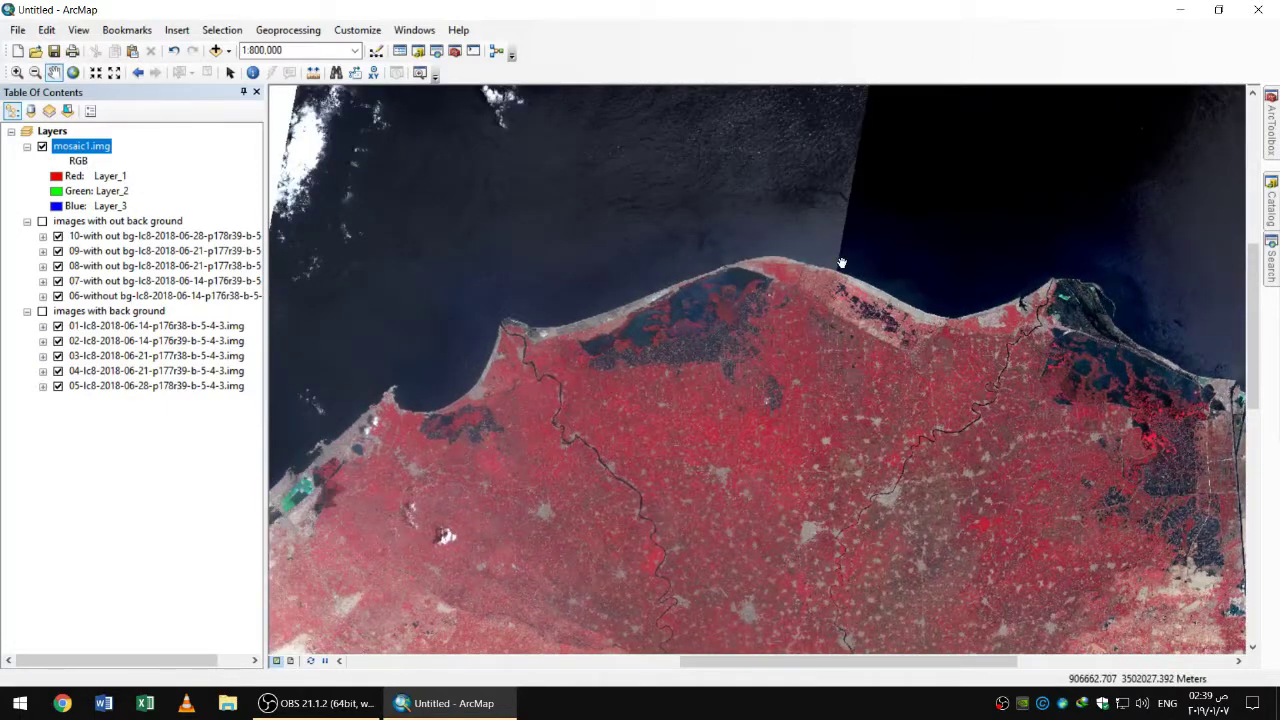
Step: Inspect the scene boundary at the delta's northern coast and the farmland south of it at close range
{"action": "scroll", "coordinate": [842, 263], "scroll_direction": "up", "scroll_amount": 2}
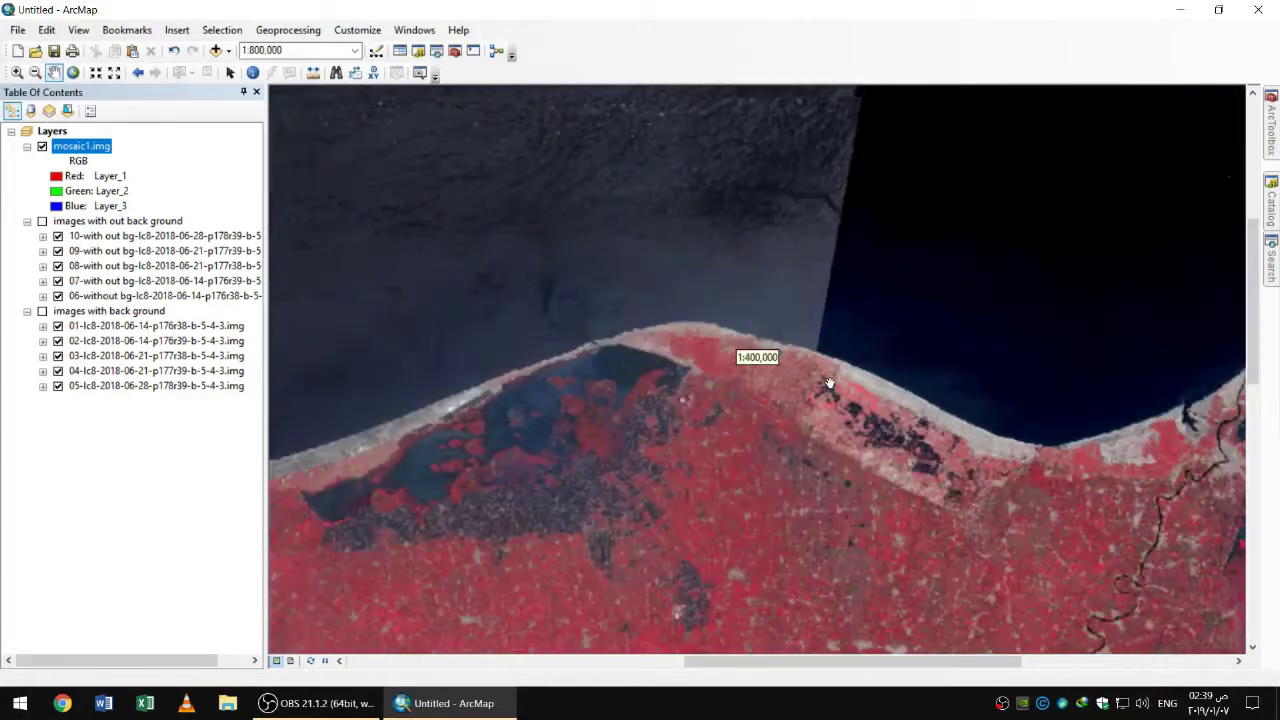
{"action": "scroll", "coordinate": [829, 383], "scroll_direction": "up", "scroll_amount": 1}
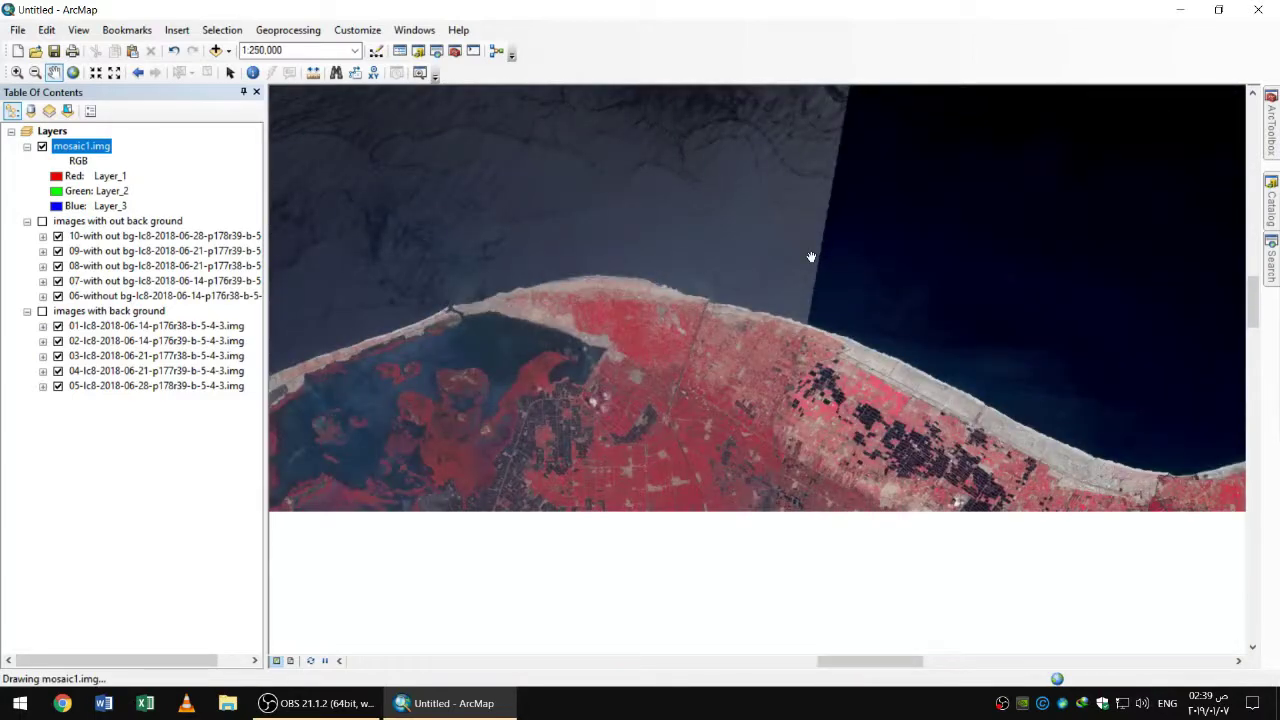
{"action": "left_click_drag", "start_coordinate": [857, 470], "coordinate": [820, 140]}
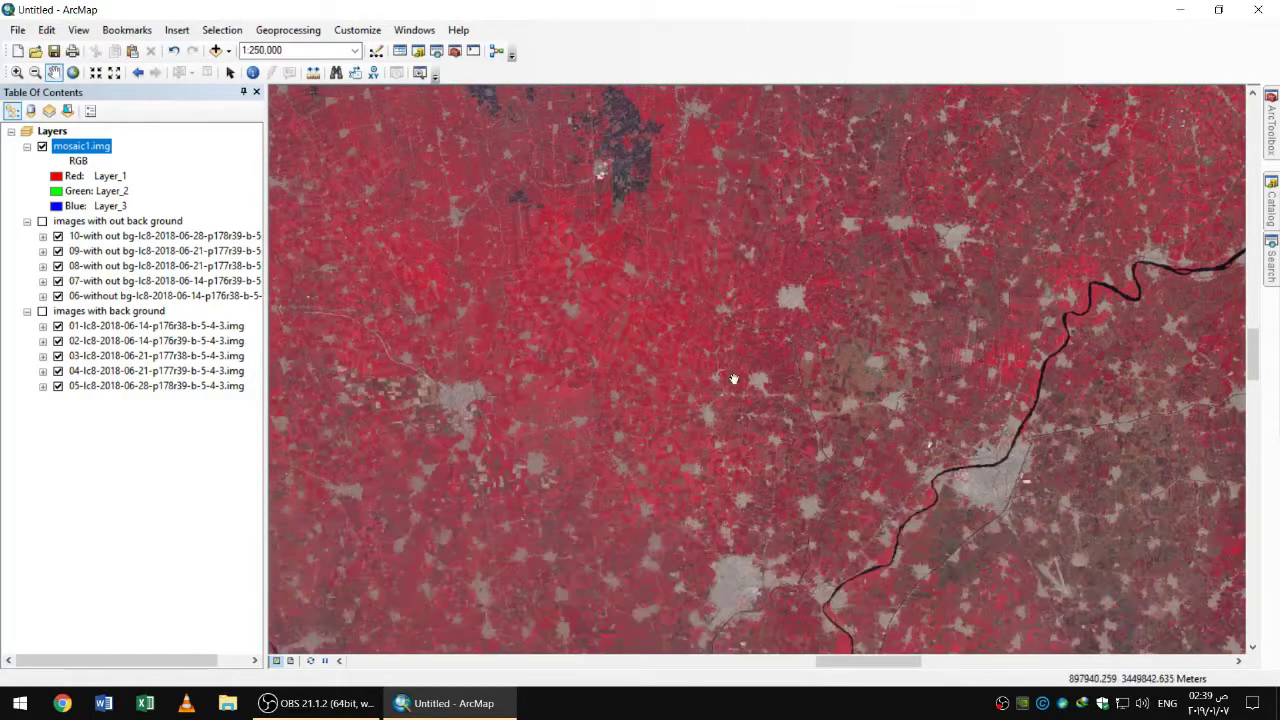
{"action": "scroll", "coordinate": [733, 379], "scroll_direction": "down", "scroll_amount": 3}
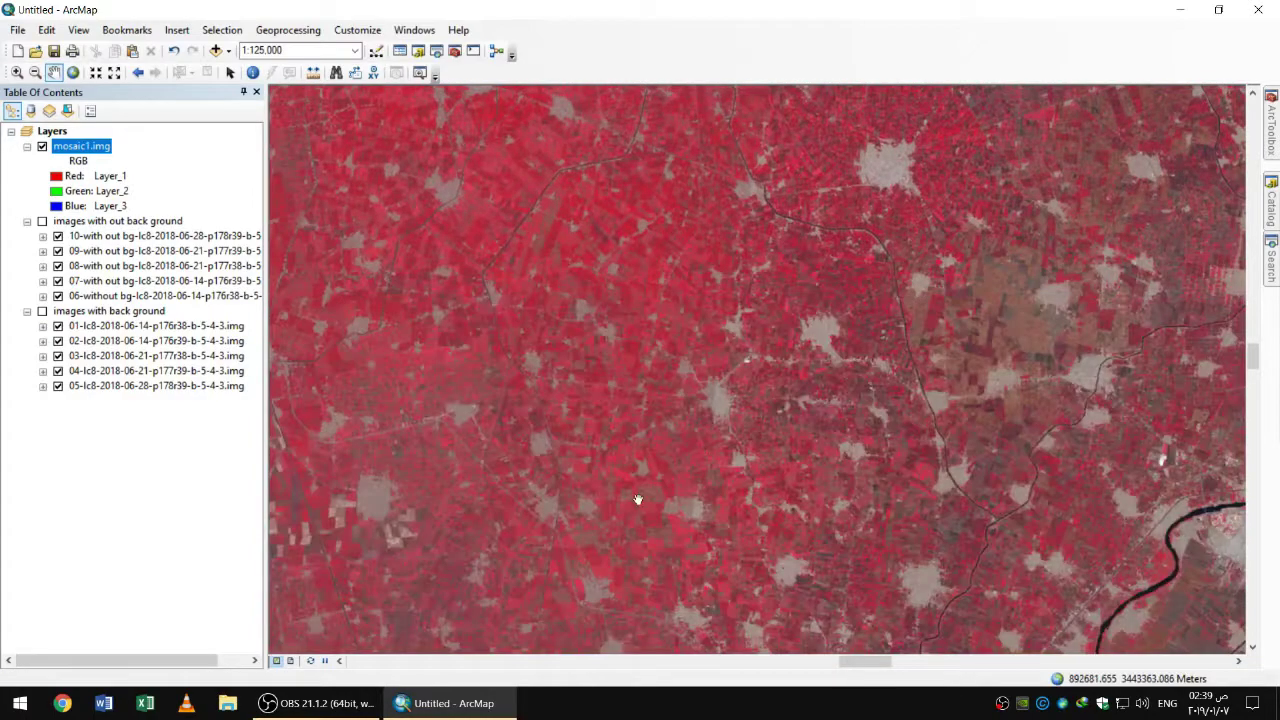
Step: Examine the western delta, the adjoining coast and the desert in mosaic1.img for transitions between scenes
{"action": "left_click_drag", "start_coordinate": [637, 499], "coordinate": [1063, 349]}
{"action": "scroll", "coordinate": [1013, 373], "scroll_direction": "up", "scroll_amount": 4}
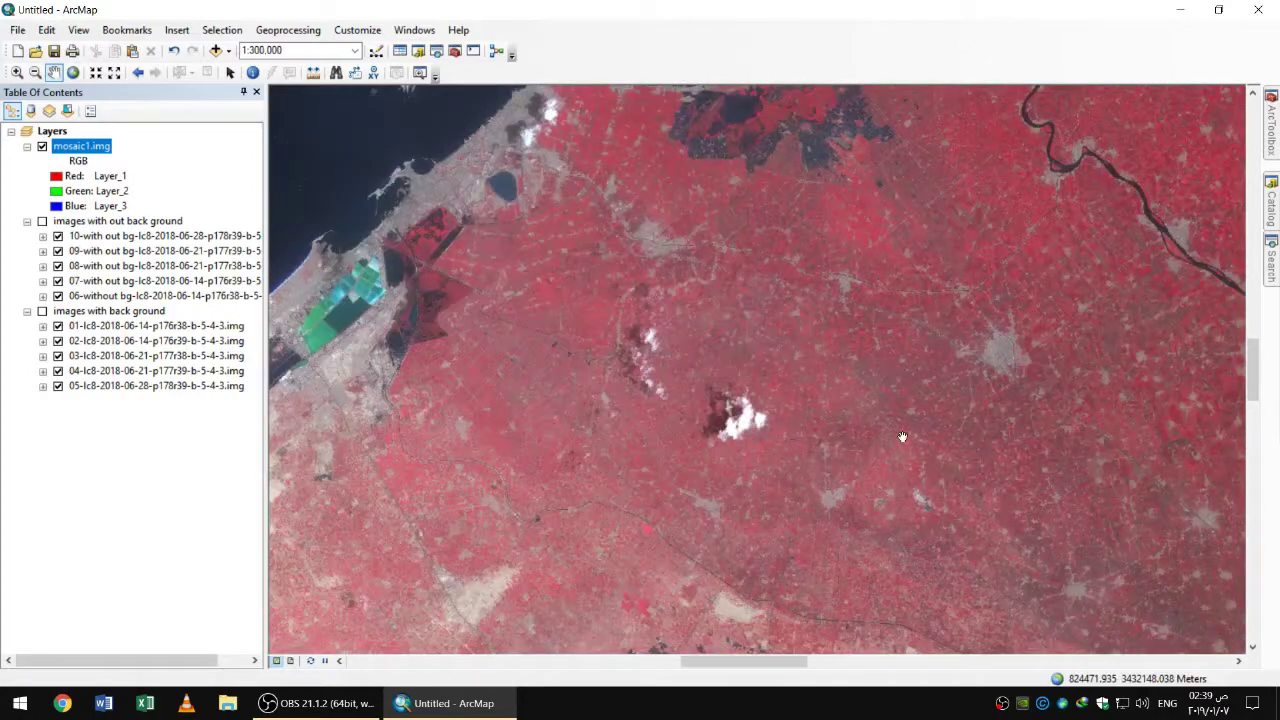
{"action": "left_click_drag", "start_coordinate": [880, 410], "coordinate": [920, 337]}
{"action": "left_click_drag", "start_coordinate": [689, 489], "coordinate": [934, 271]}
{"action": "left_click_drag", "start_coordinate": [710, 600], "coordinate": [867, 352]}
{"action": "scroll", "coordinate": [867, 352], "scroll_direction": "up", "scroll_amount": 5}
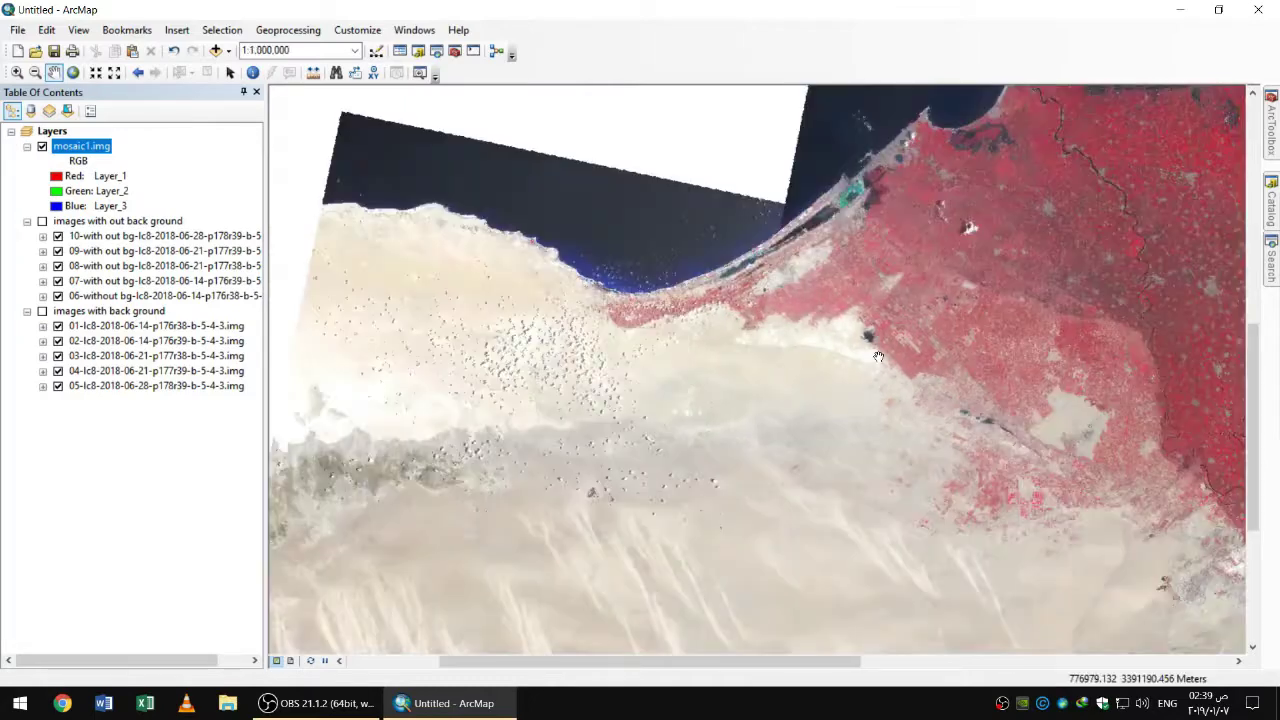
{"action": "left_click_drag", "start_coordinate": [878, 357], "coordinate": [413, 427]}
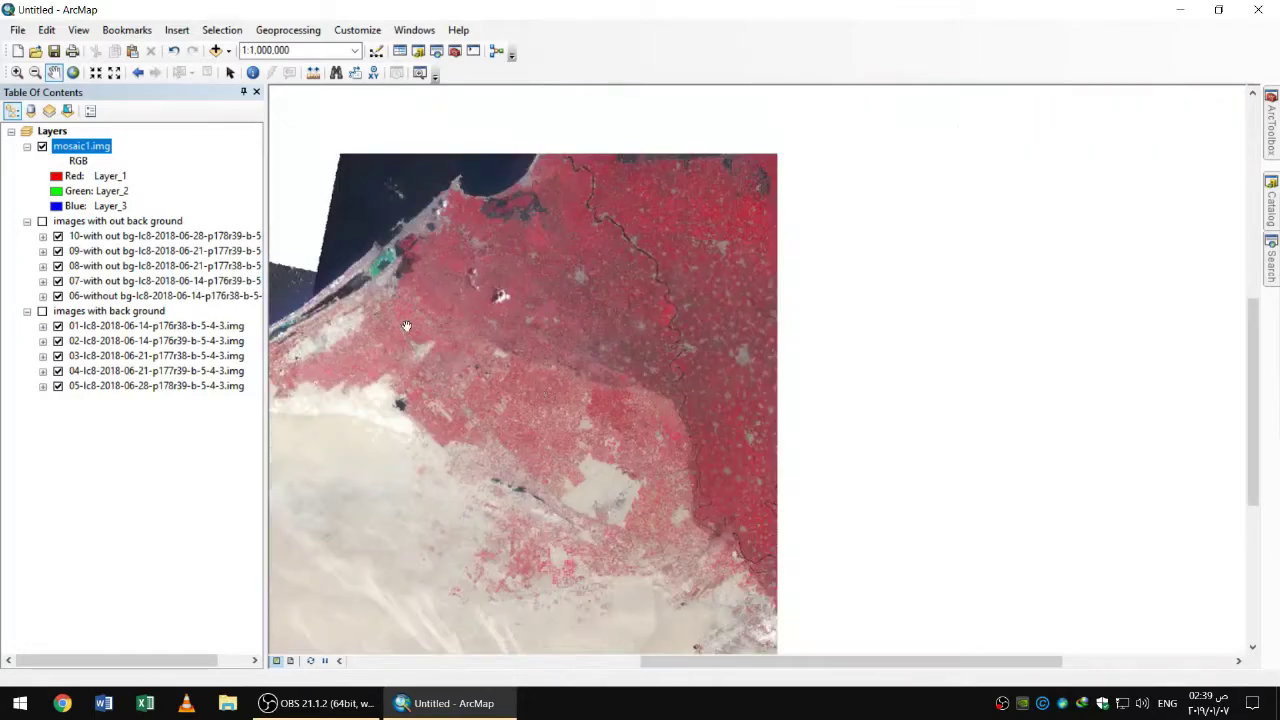